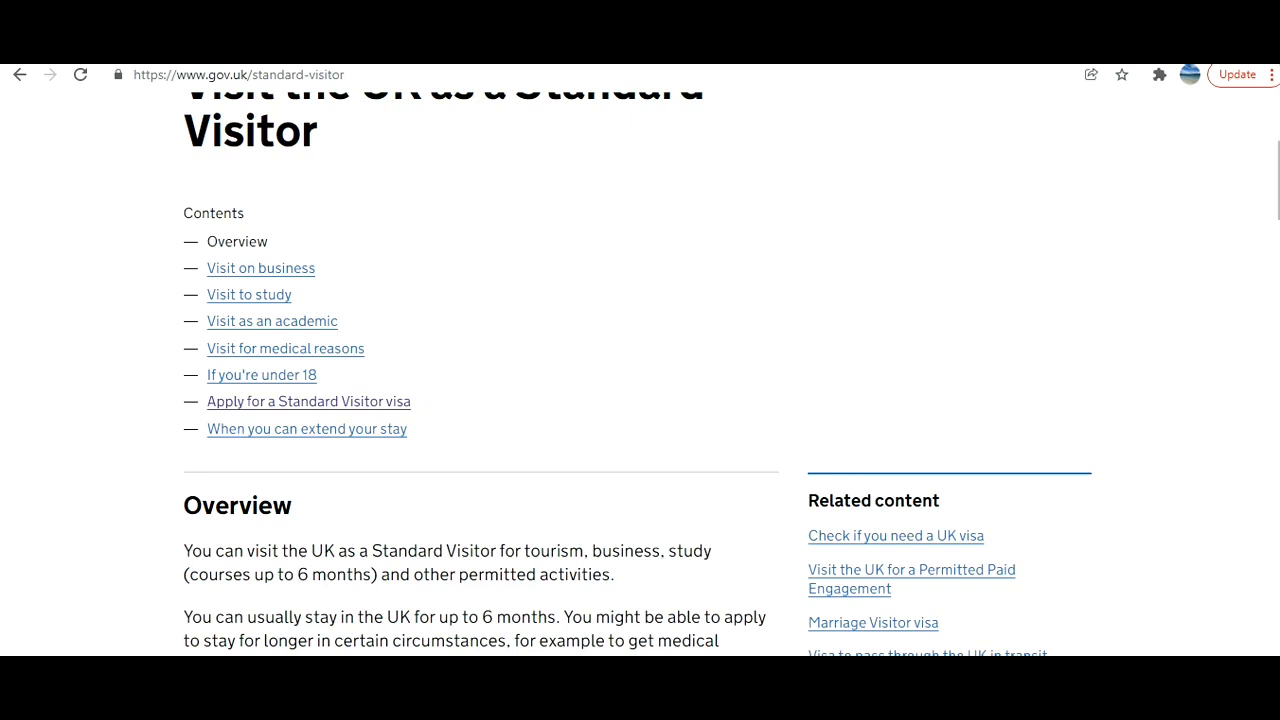
# Review the Standard Visitor overview, including what you need to do and the check on whether a visa is required.
pyautogui.rightClick(985, 132)
pyautogui.click(954, 243)
pyautogui.scroll(3, 1277, 120)
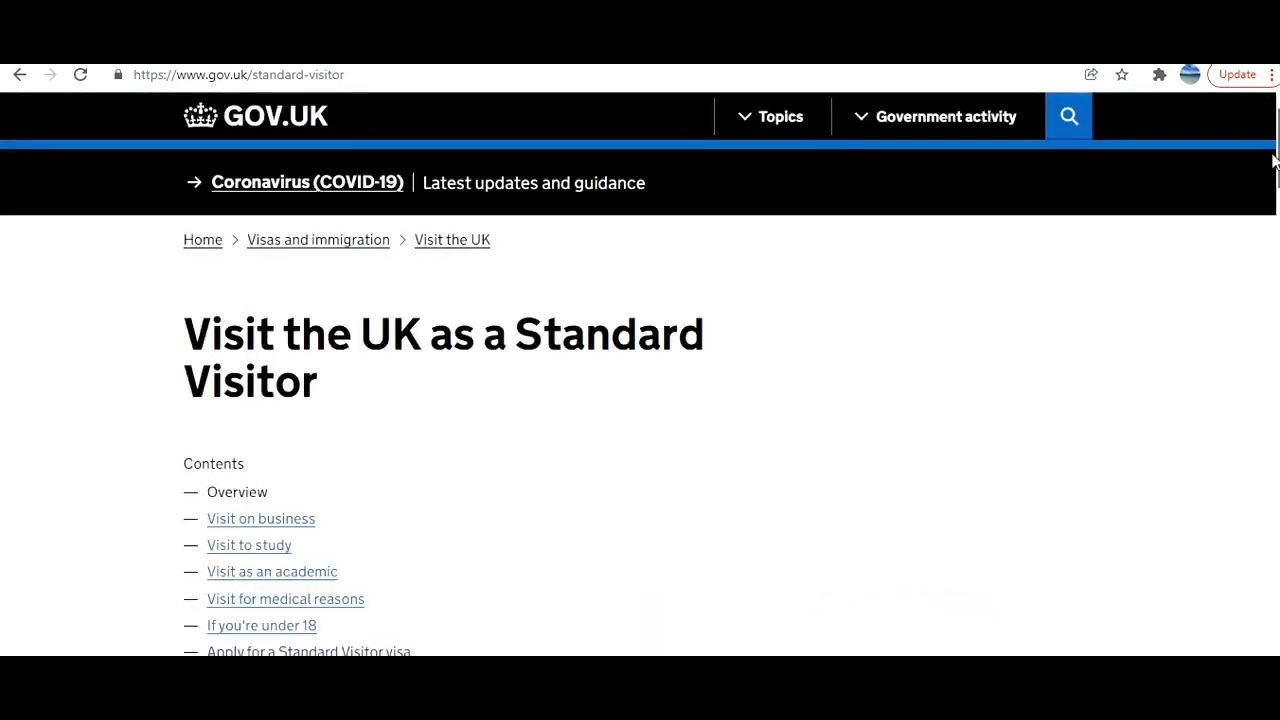
pyautogui.moveTo(1277, 163); pyautogui.dragTo(1277, 259)
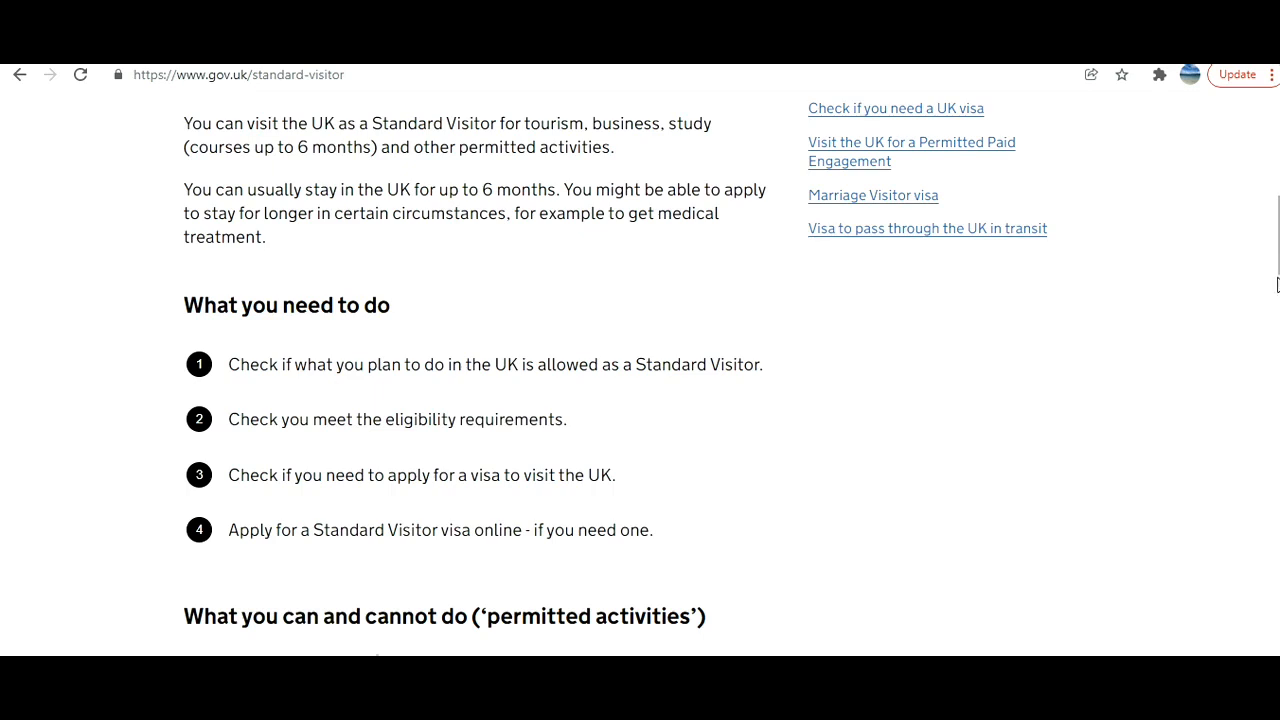
pyautogui.rightClick(1276, 292)
pyautogui.click(1179, 170)
pyautogui.scroll(-15, 1270, 247)
pyautogui.scroll(-7, 481, 371)
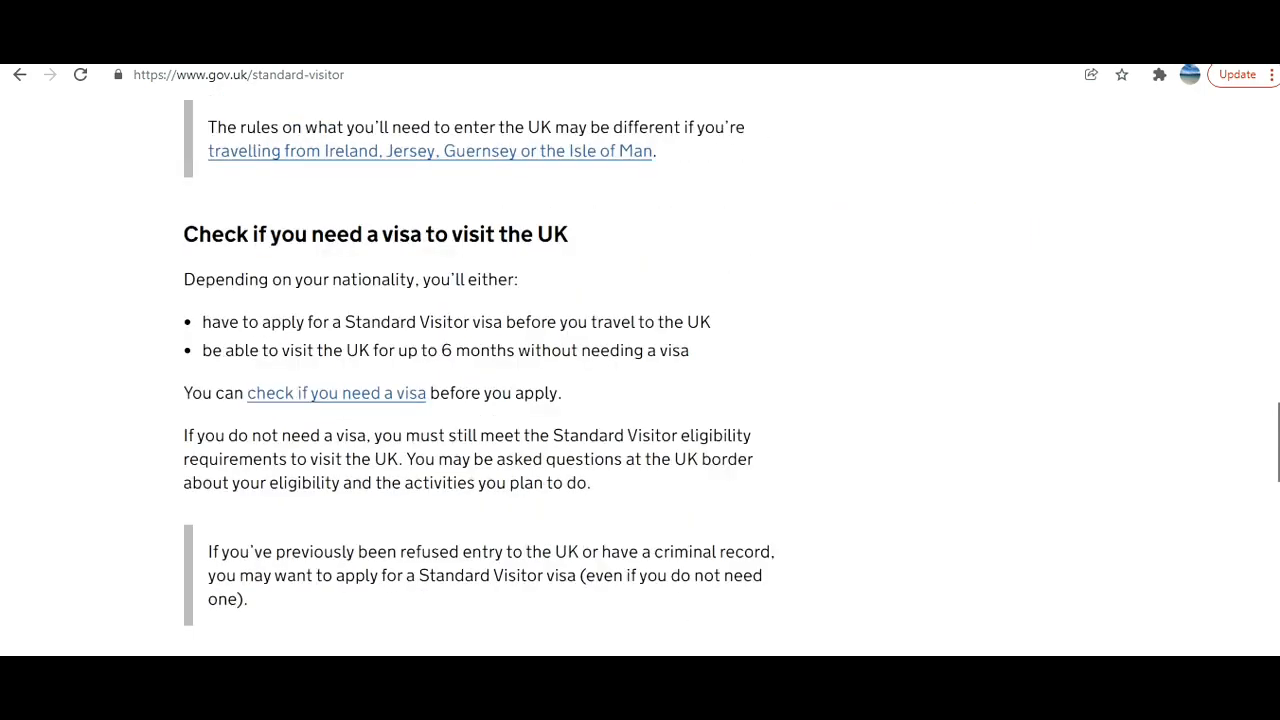
pyautogui.scroll(20, 1231, 173)
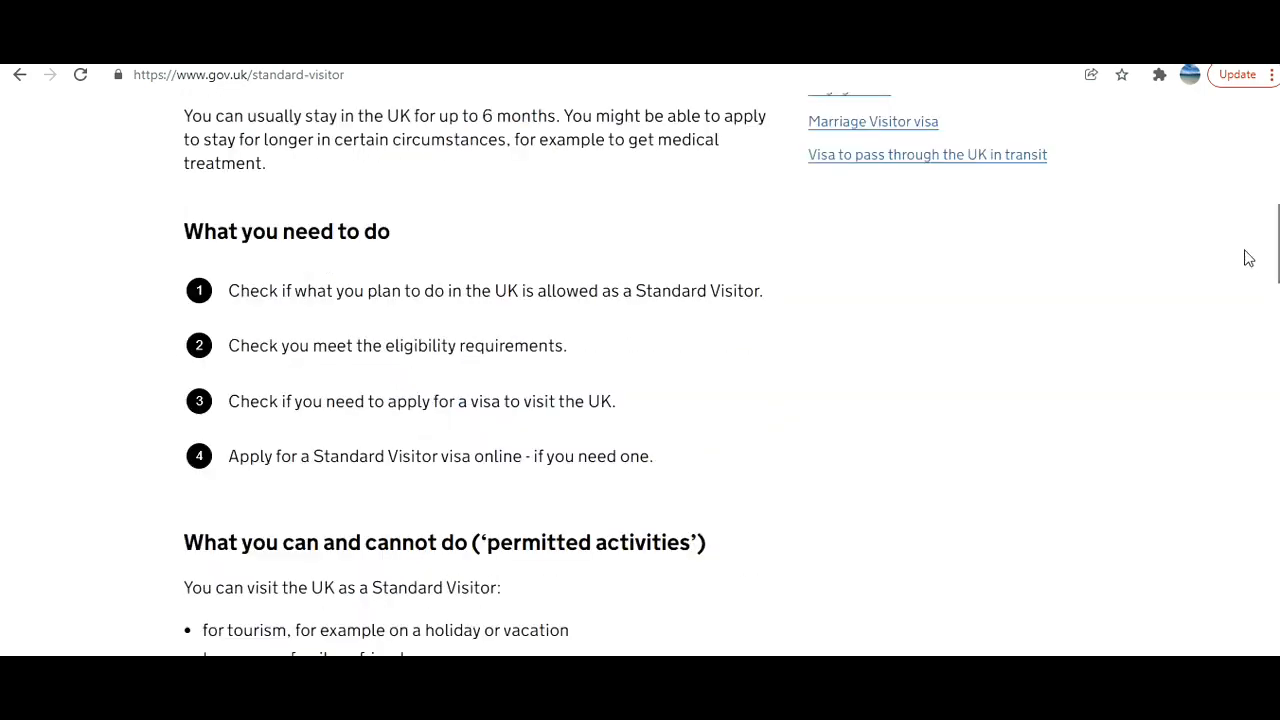
pyautogui.scroll(-4, 1238, 242)
pyautogui.scroll(3, 1238, 242)
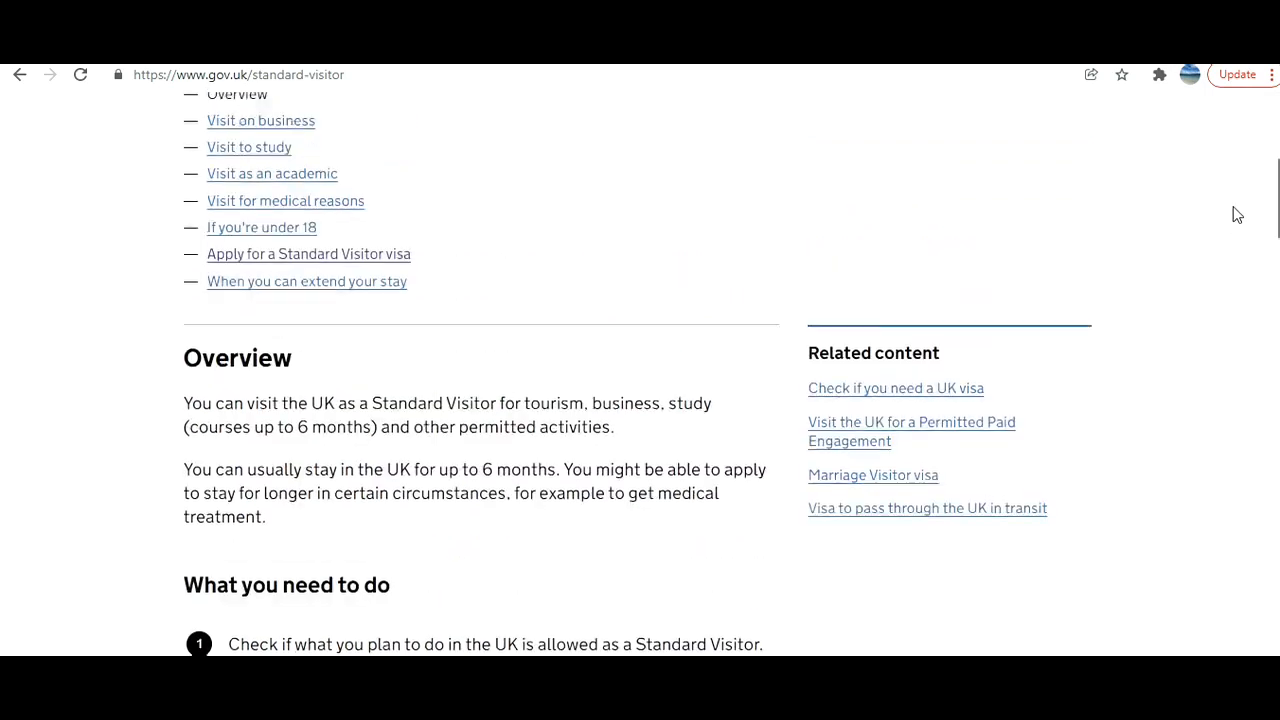
# Open the guidance on applying for a Standard Visitor visa, go past the visa fees and begin the online application.
pyautogui.click(352, 336)
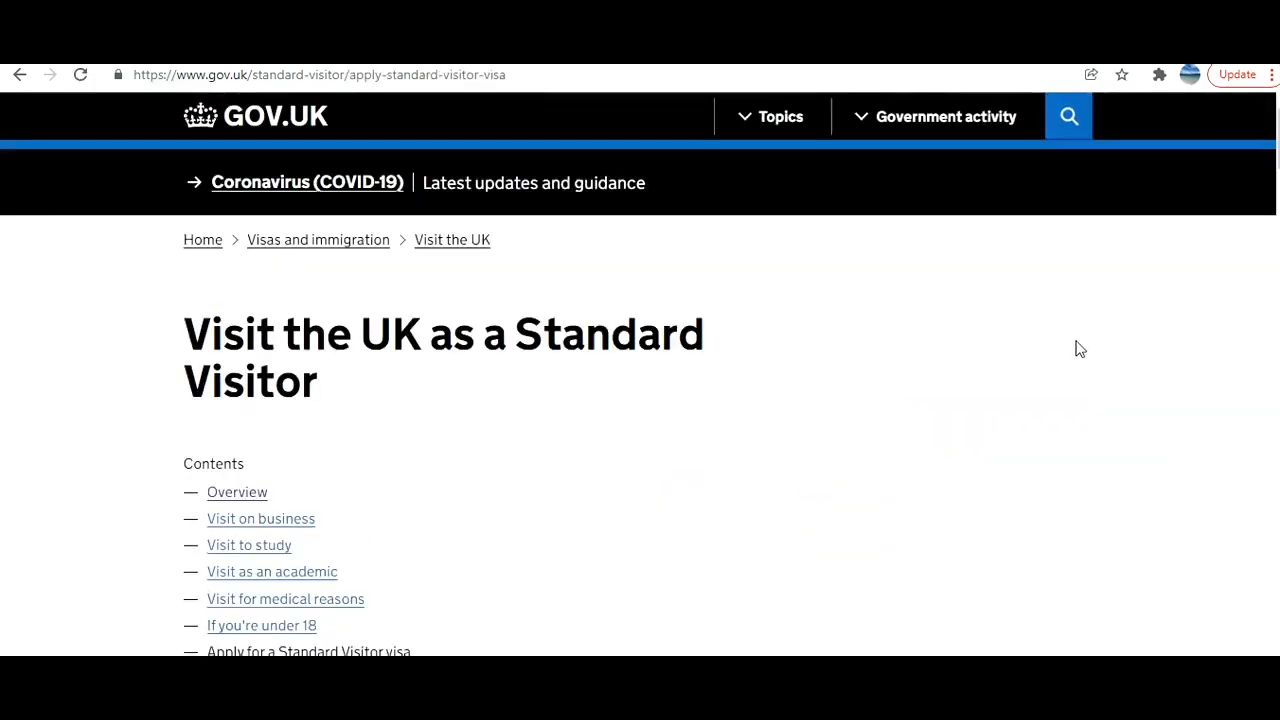
pyautogui.moveTo(1278, 138); pyautogui.dragTo(1278, 230)
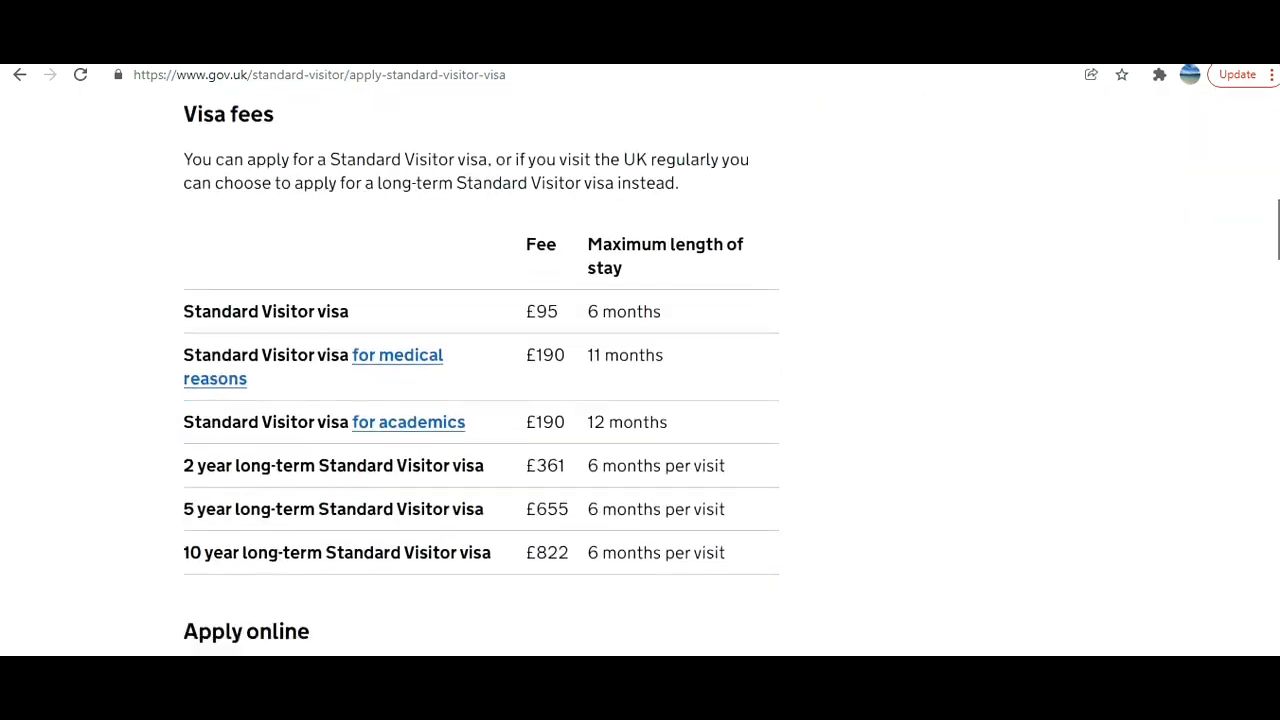
pyautogui.scroll(-6, 295, 200)
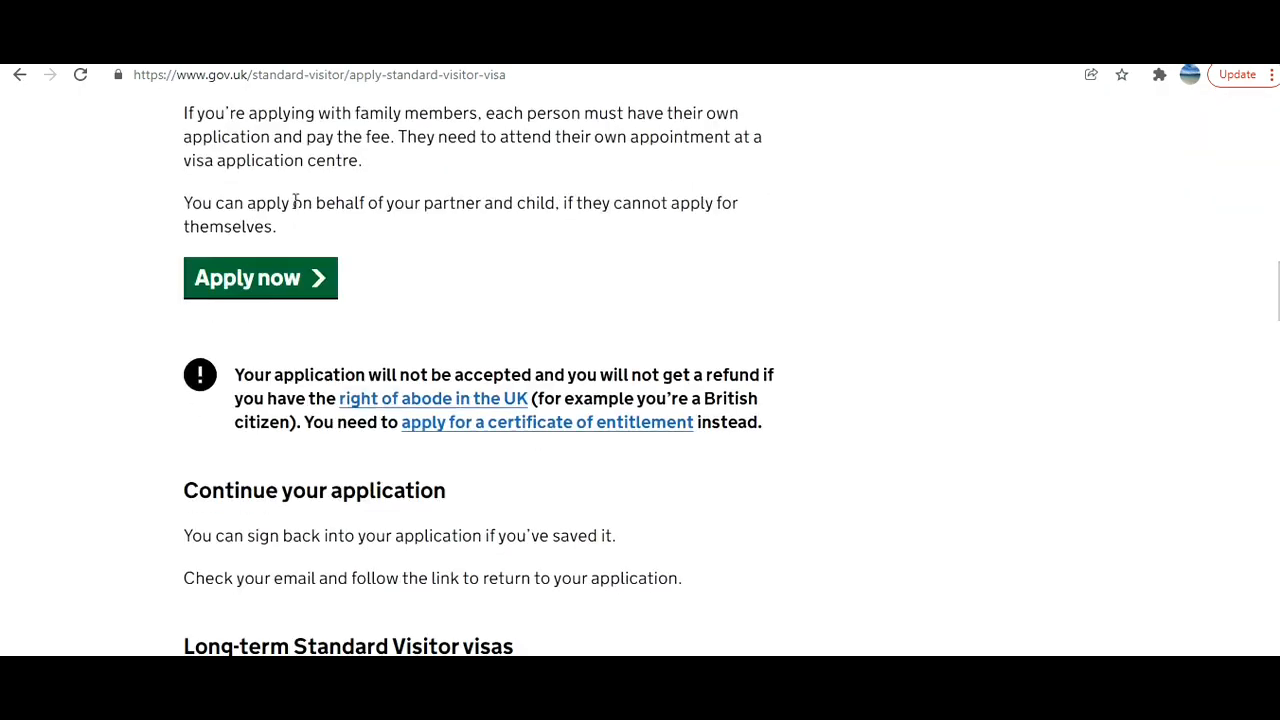
pyautogui.click(270, 284)
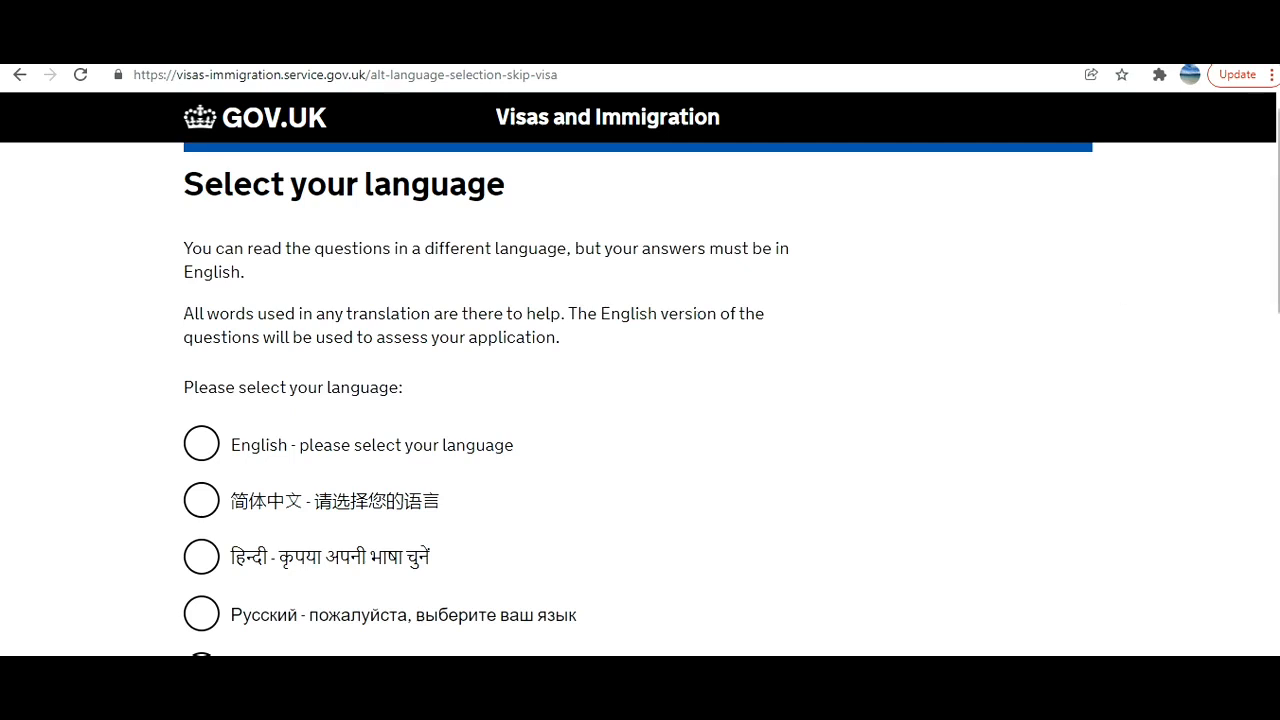
# Choose English as the language for the application questions and continue.
pyautogui.rightClick(1276, 306)
pyautogui.click(1277, 306)
pyautogui.moveTo(1278, 306); pyautogui.dragTo(1203, 317)
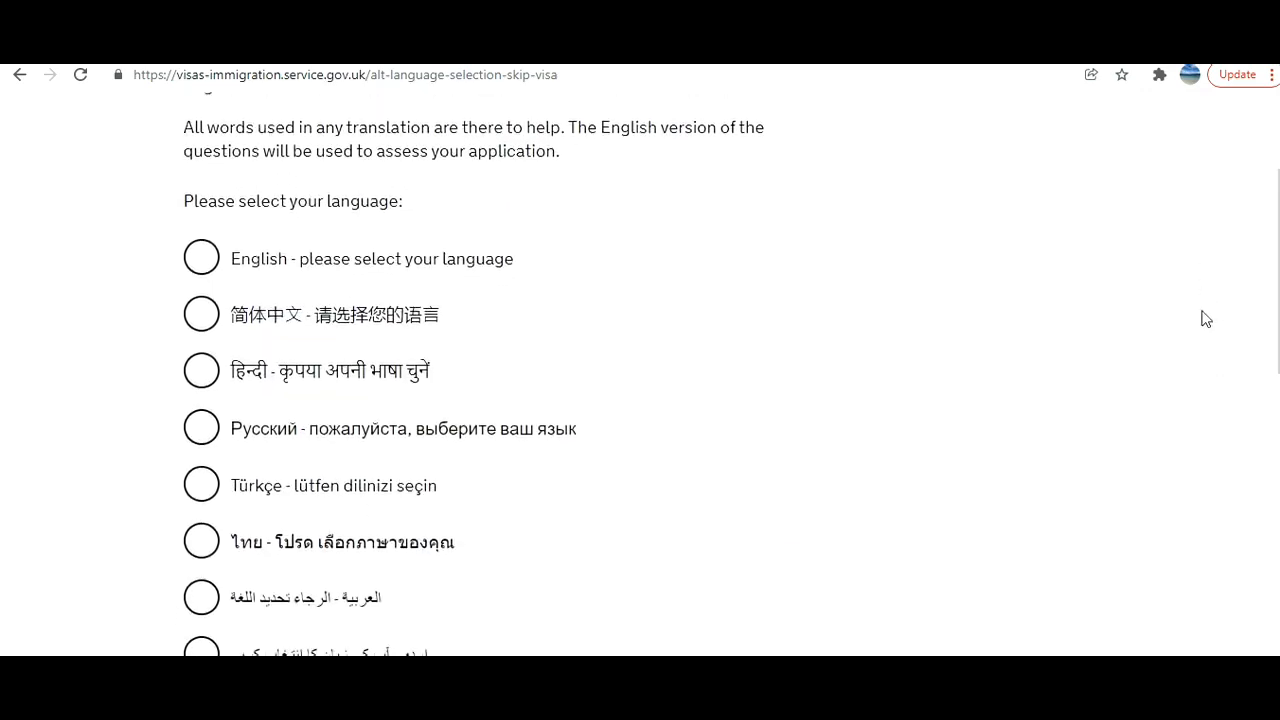
pyautogui.click(201, 256)
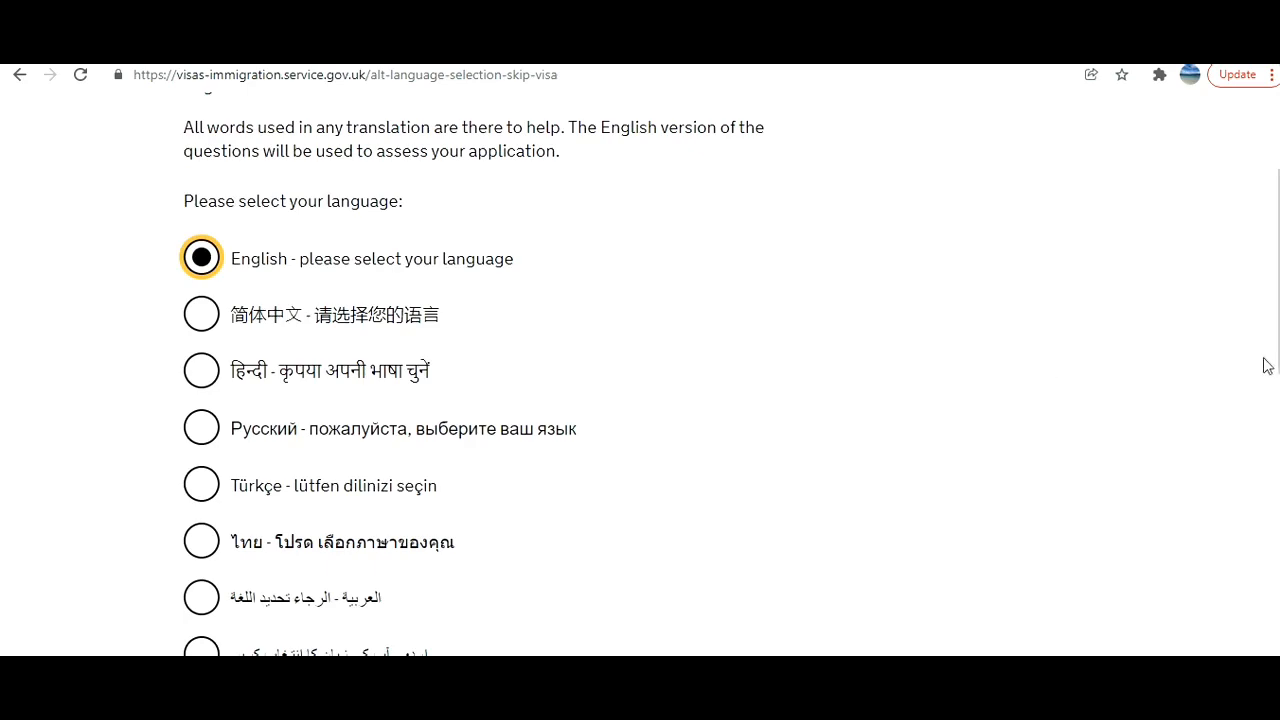
pyautogui.moveTo(1278, 365); pyautogui.dragTo(1278, 645)
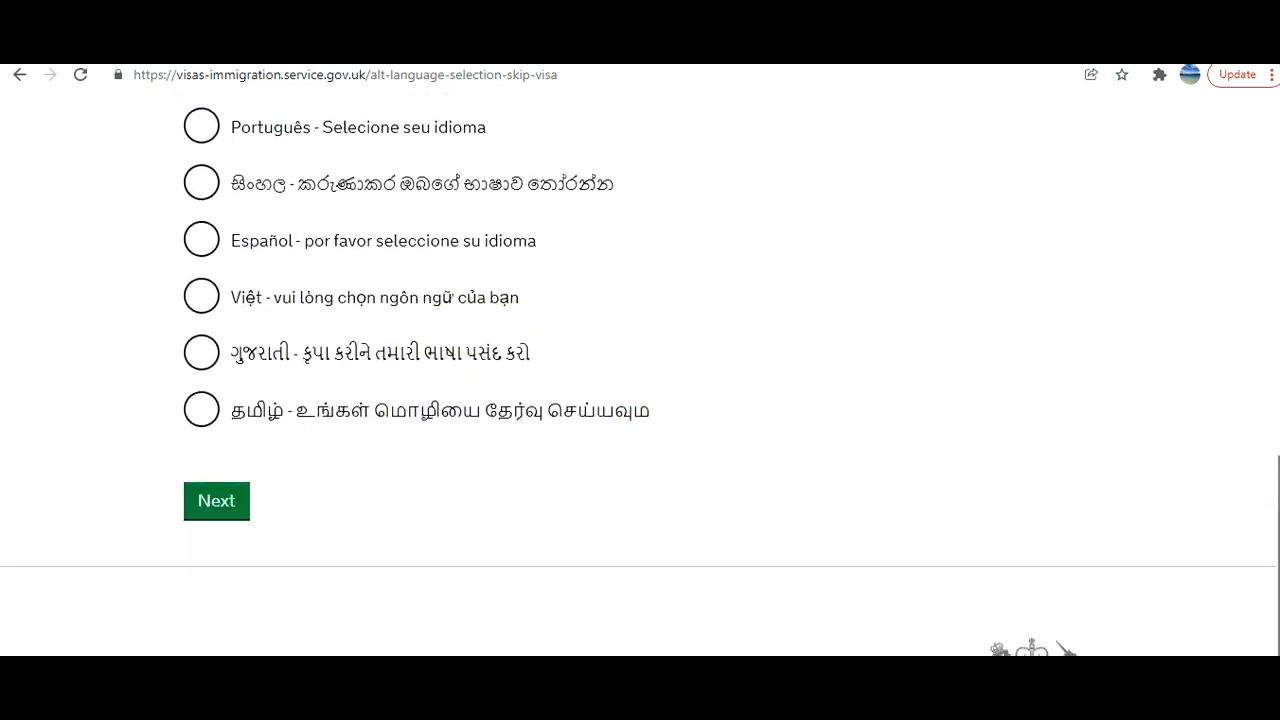
pyautogui.click(242, 494)
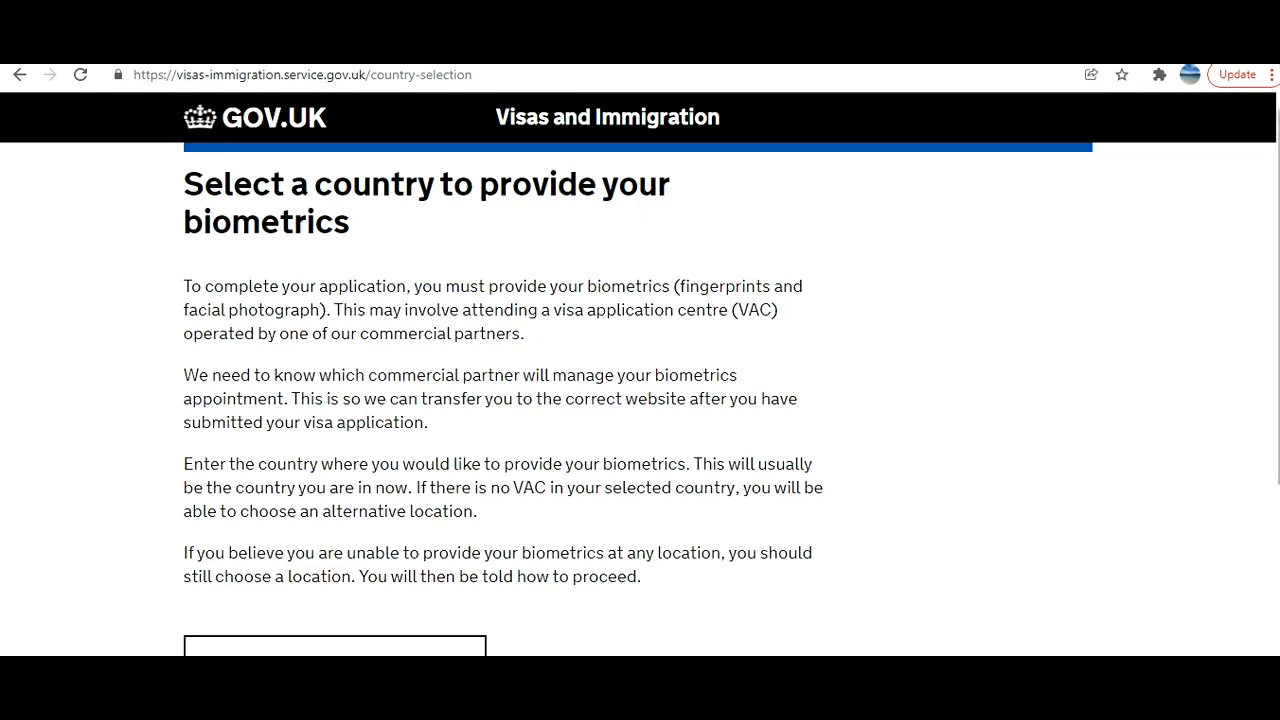
# Enter India as the country for providing biometrics and continue.
pyautogui.moveTo(1278, 326); pyautogui.dragTo(1278, 417)
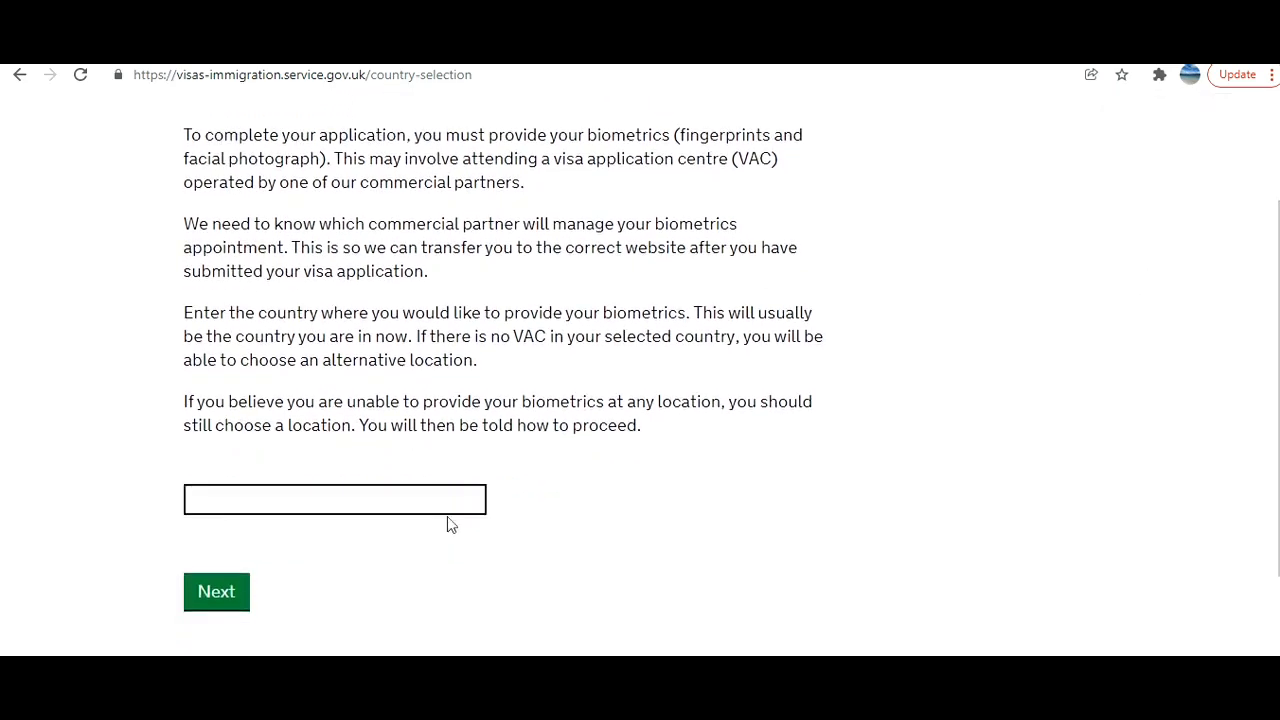
pyautogui.click(443, 491)
pyautogui.write('indi')
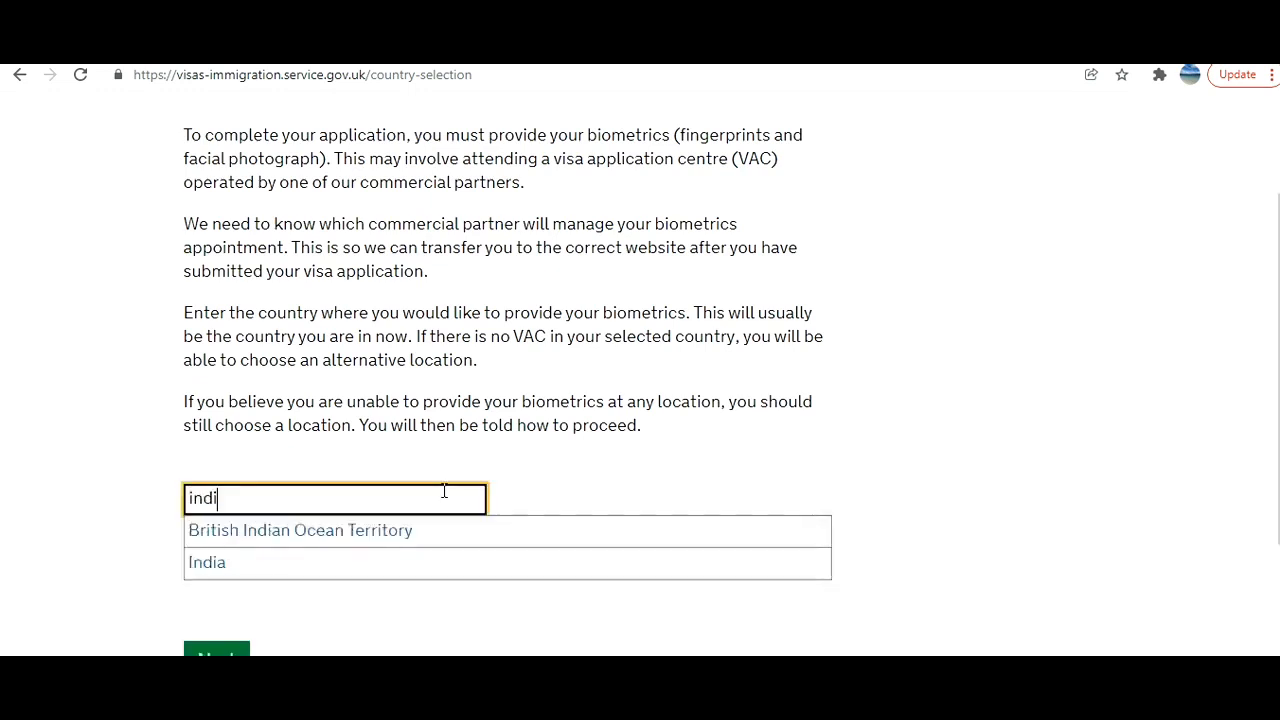
pyautogui.write('a')
pyautogui.click(388, 560)
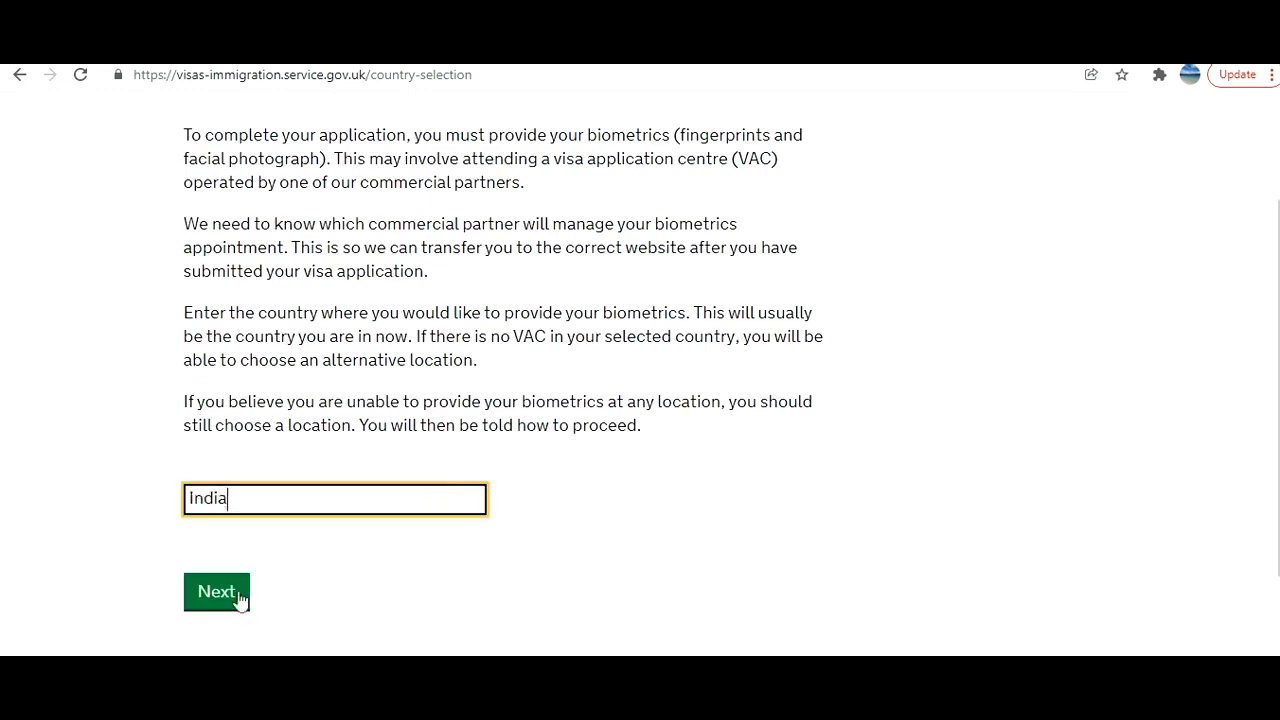
pyautogui.click(238, 598)
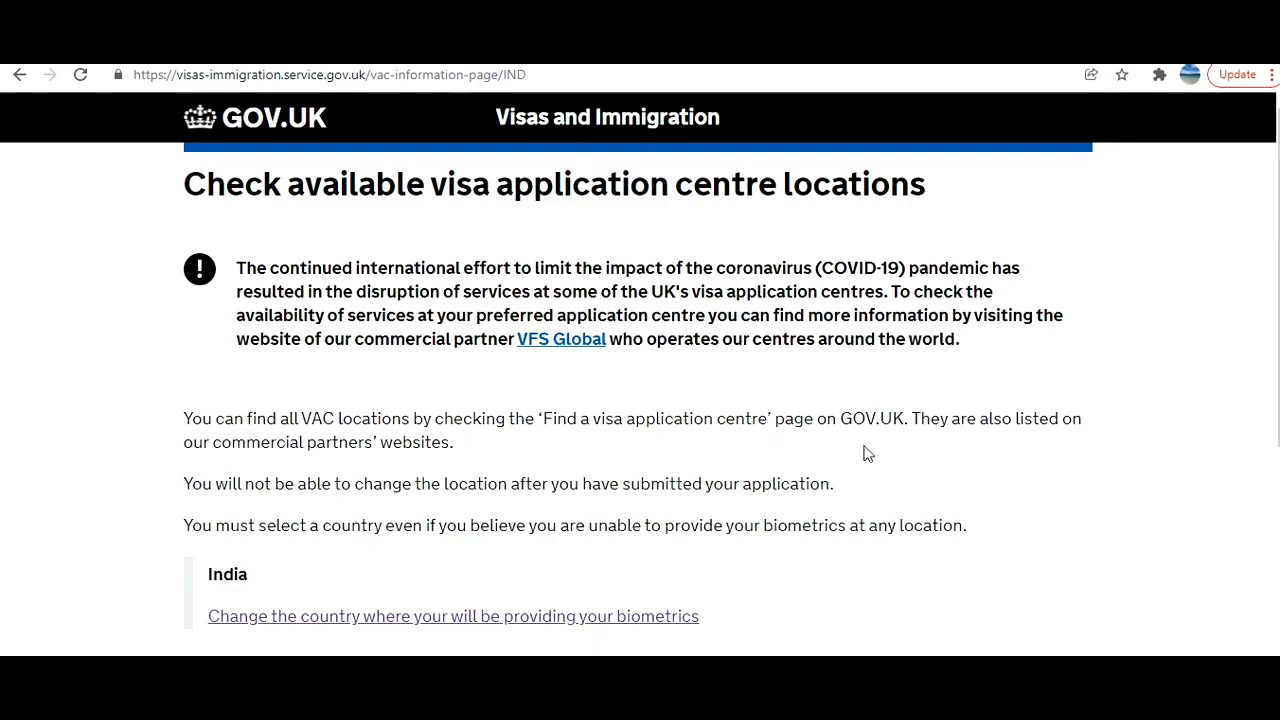
# Confirm that the country for providing biometrics has been identified and continue.
pyautogui.scroll(-2, 1262, 318)
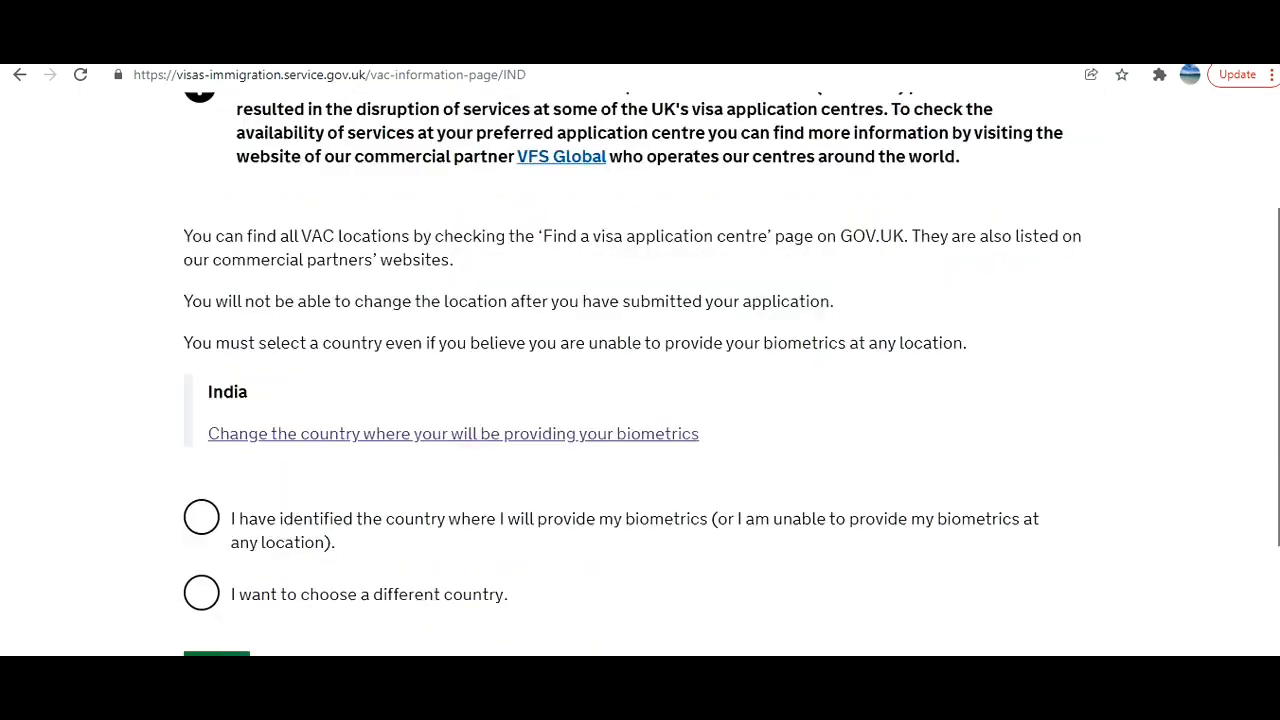
pyautogui.scroll(-1, 1109, 451)
pyautogui.click(202, 440)
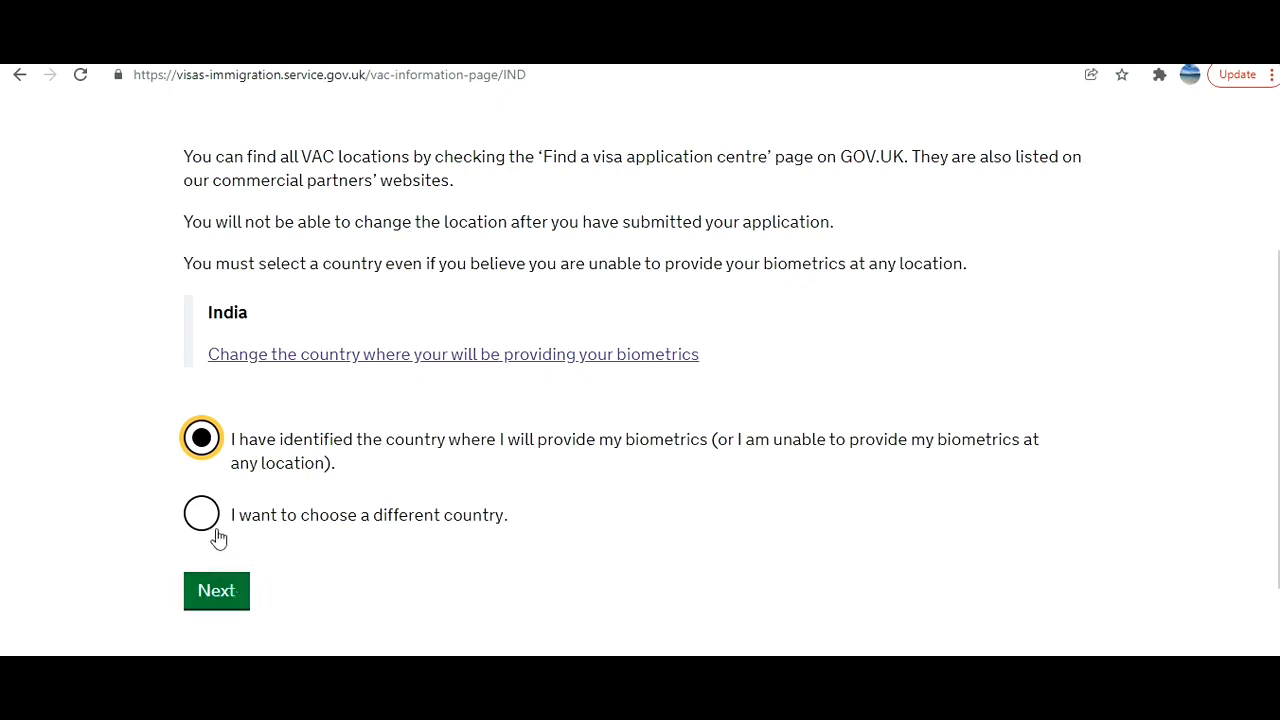
pyautogui.click(220, 592)
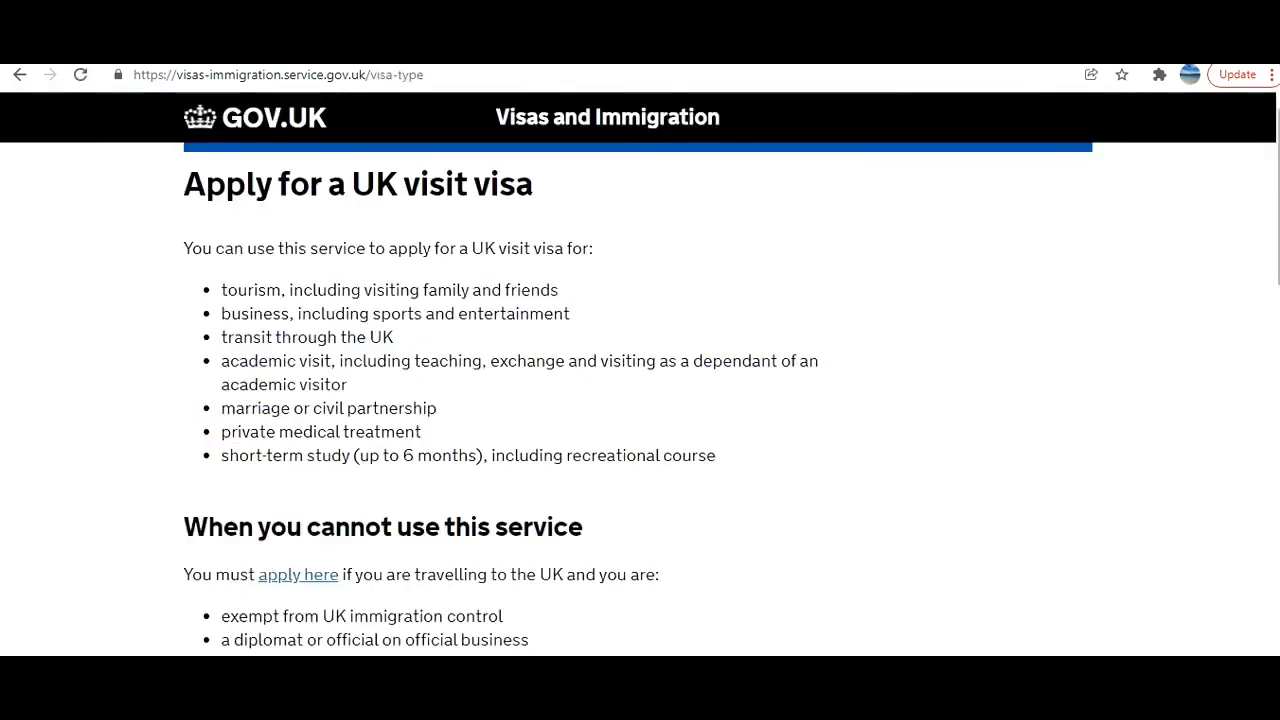
# Read through the UK visit visa information page and start a new application instead of opening the other one.
pyautogui.scroll(-6, 640, 373)
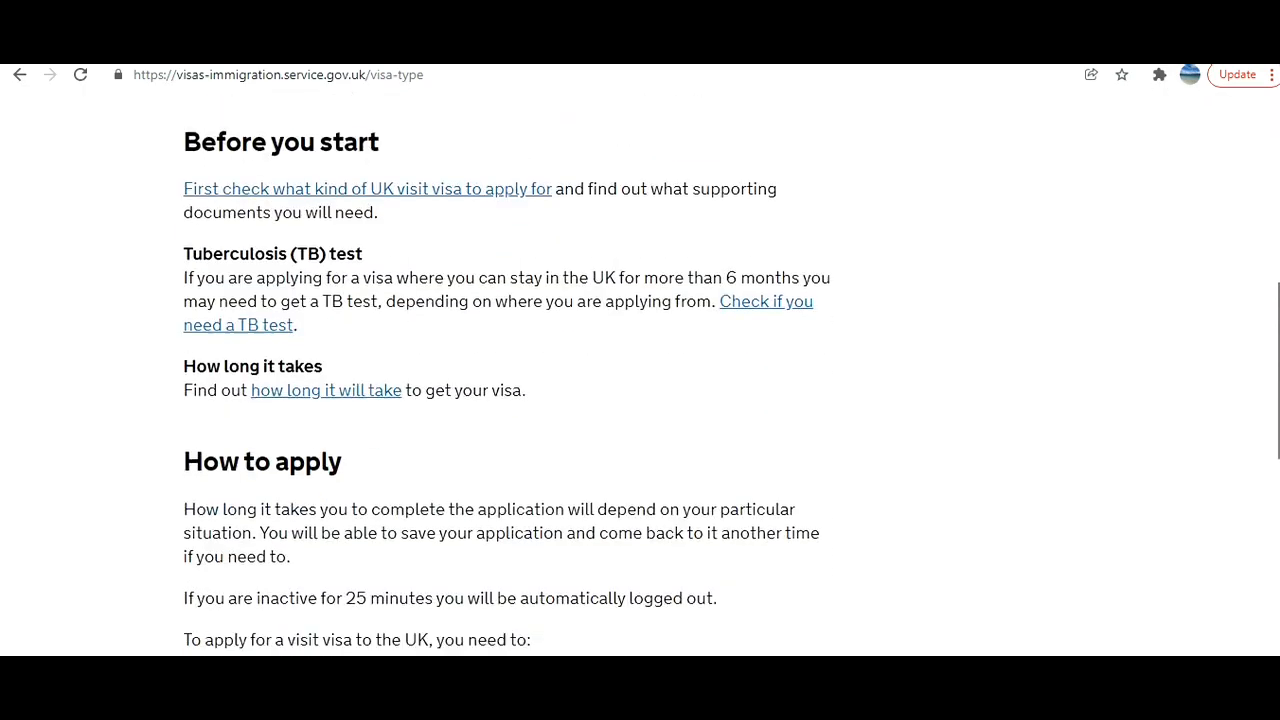
pyautogui.scroll(-1, 640, 373)
pyautogui.scroll(1, 640, 373)
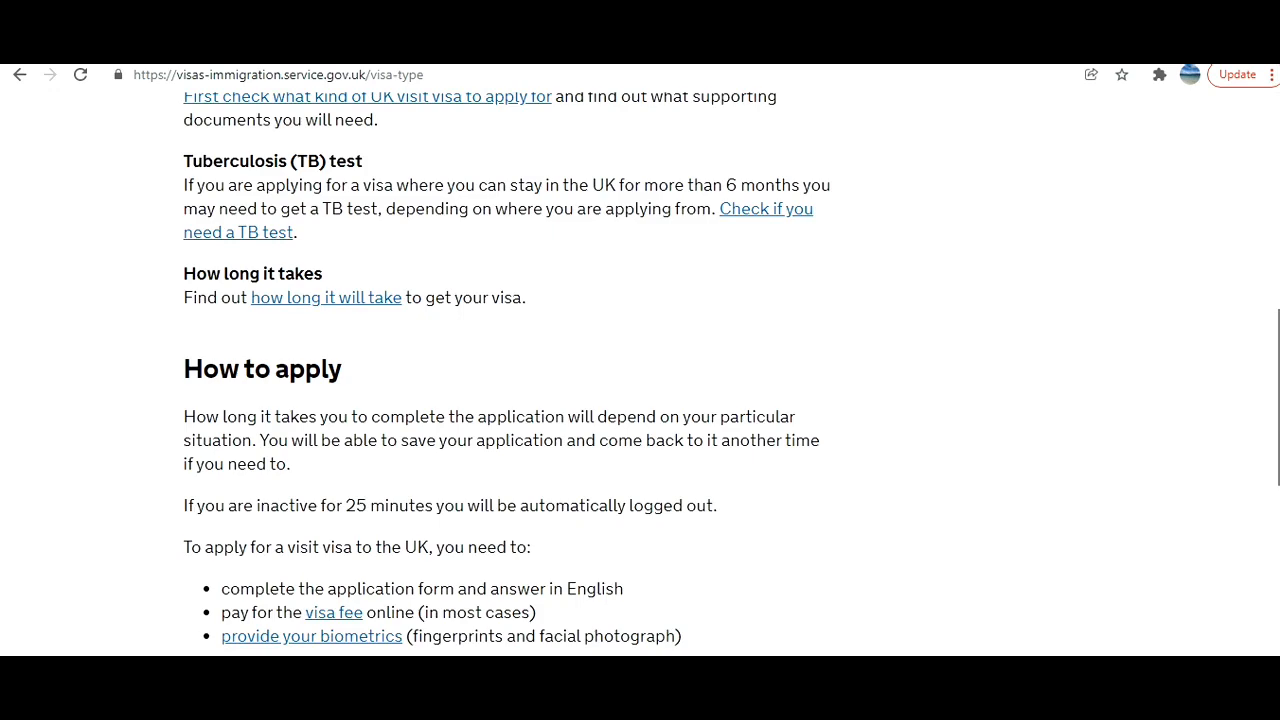
pyautogui.scroll(-6, 640, 373)
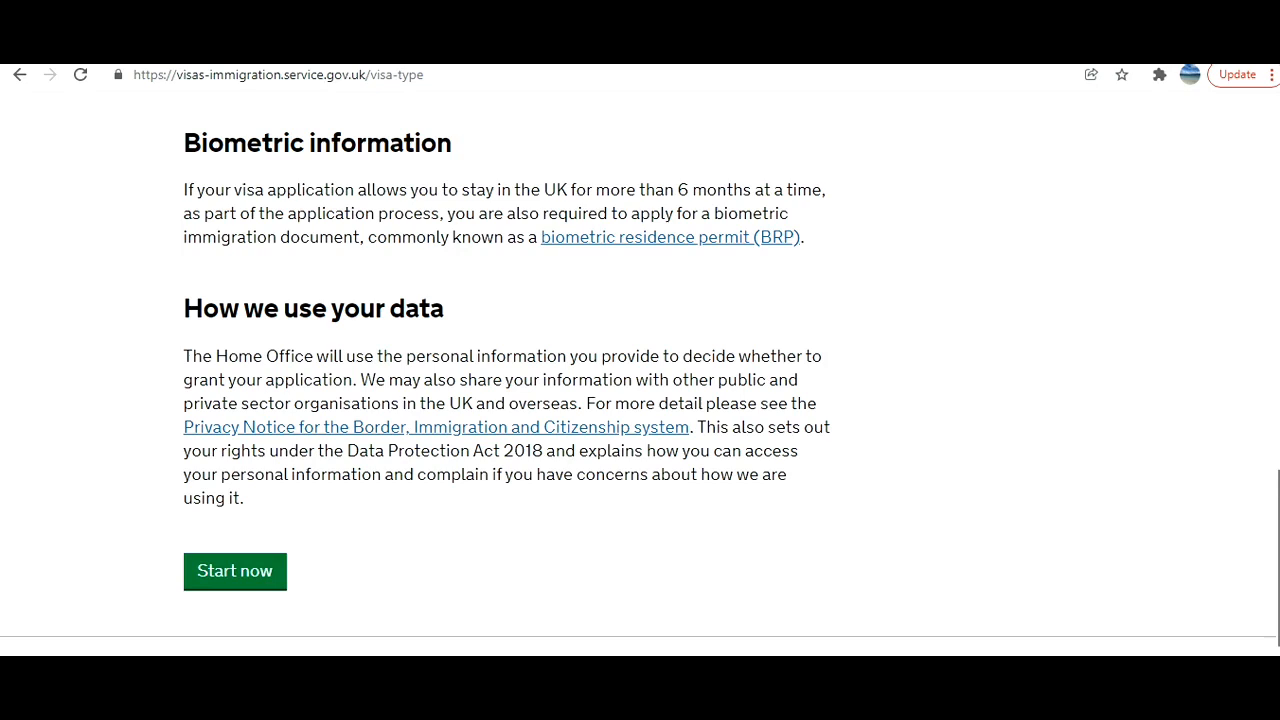
pyautogui.scroll(-1, 640, 386)
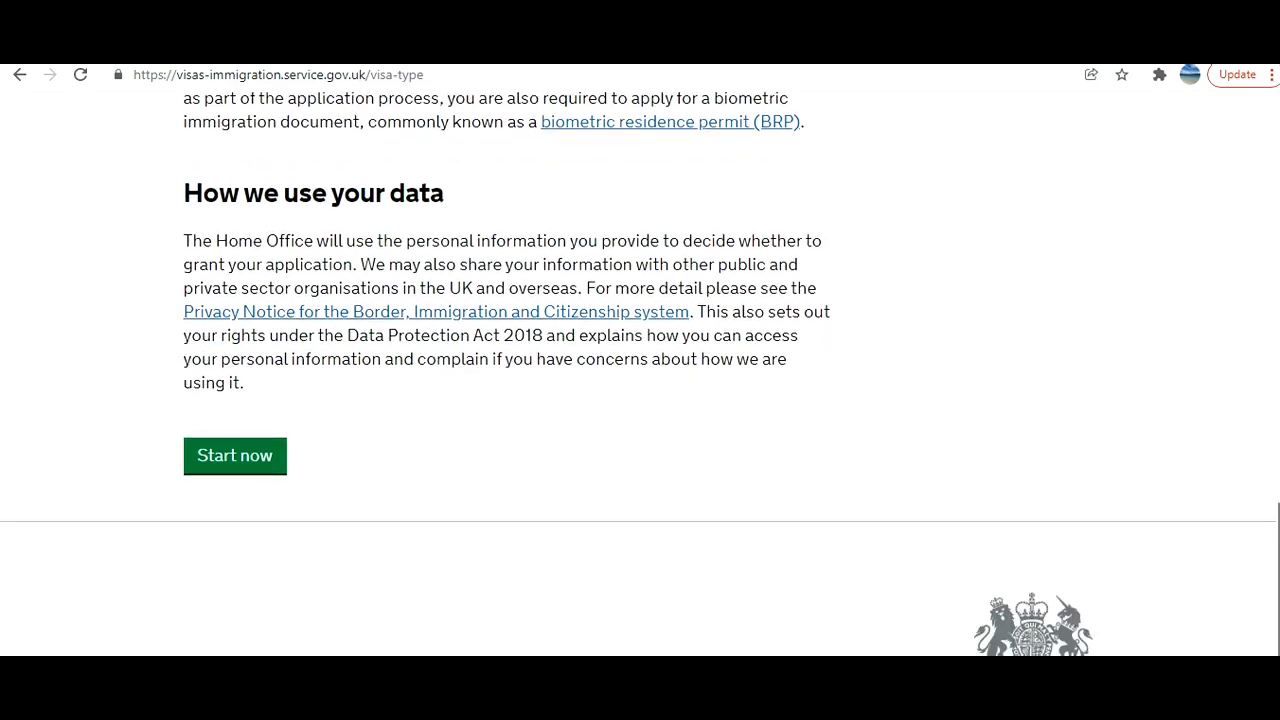
pyautogui.click(222, 468)
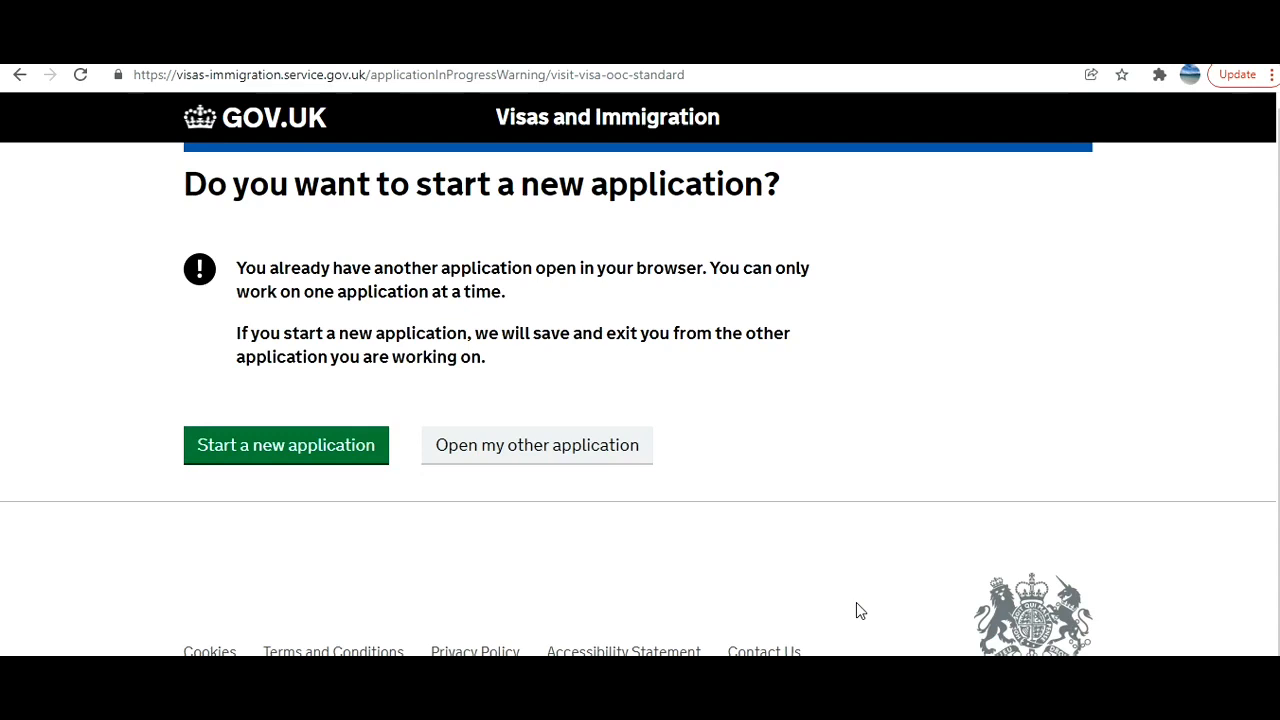
pyautogui.click(343, 460)
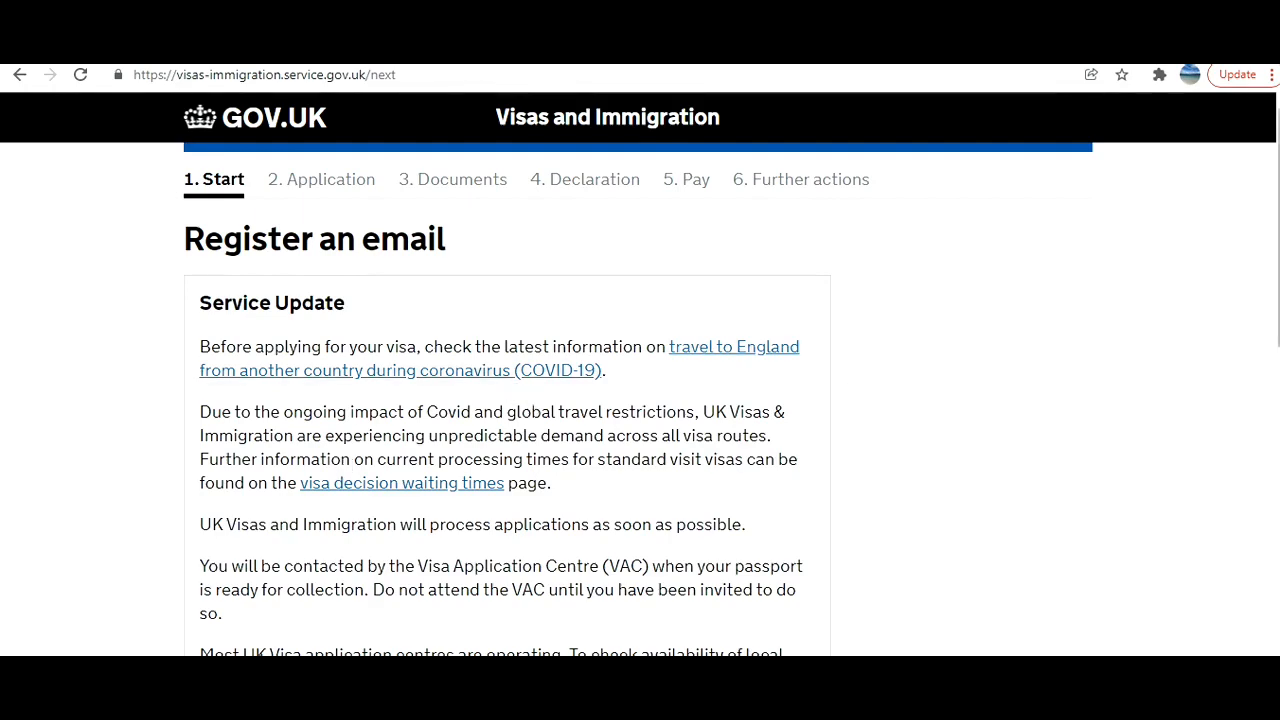
# Go through the email registration and contact pages and save the contact email as belonging to You.
pyautogui.scroll(-4, 640, 374)
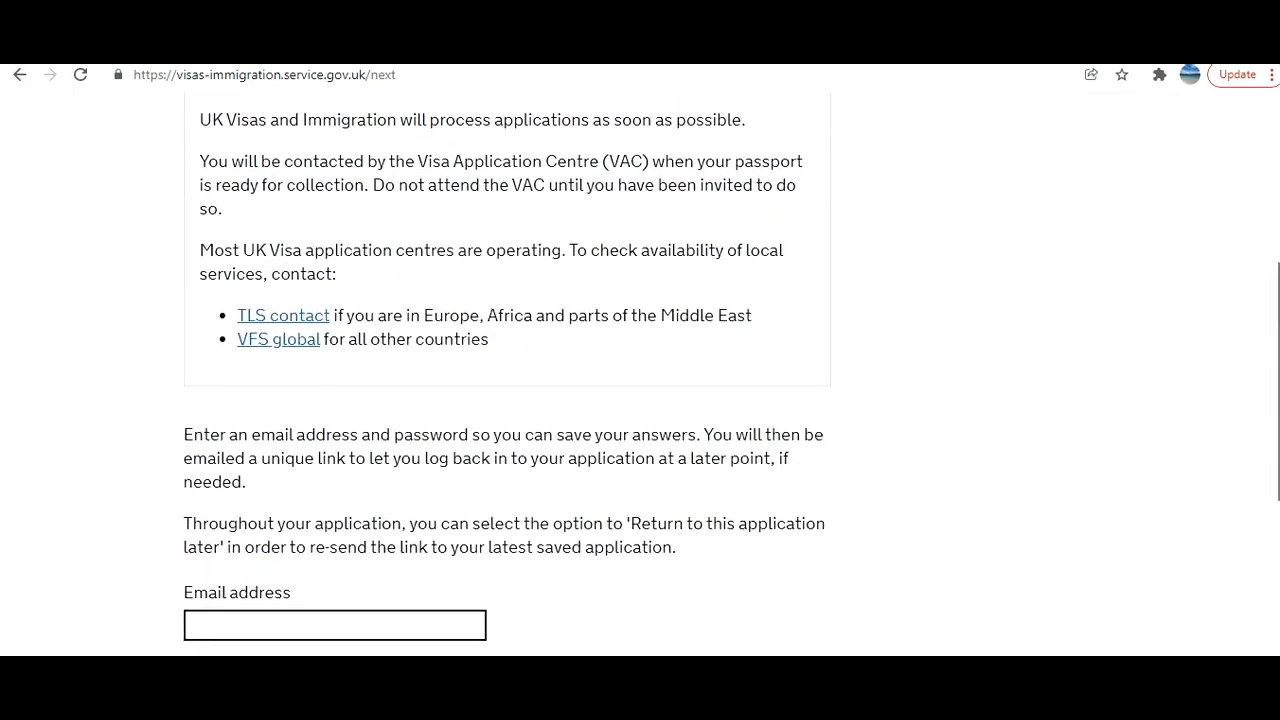
pyautogui.moveTo(1279, 444); pyautogui.dragTo(1279, 535)
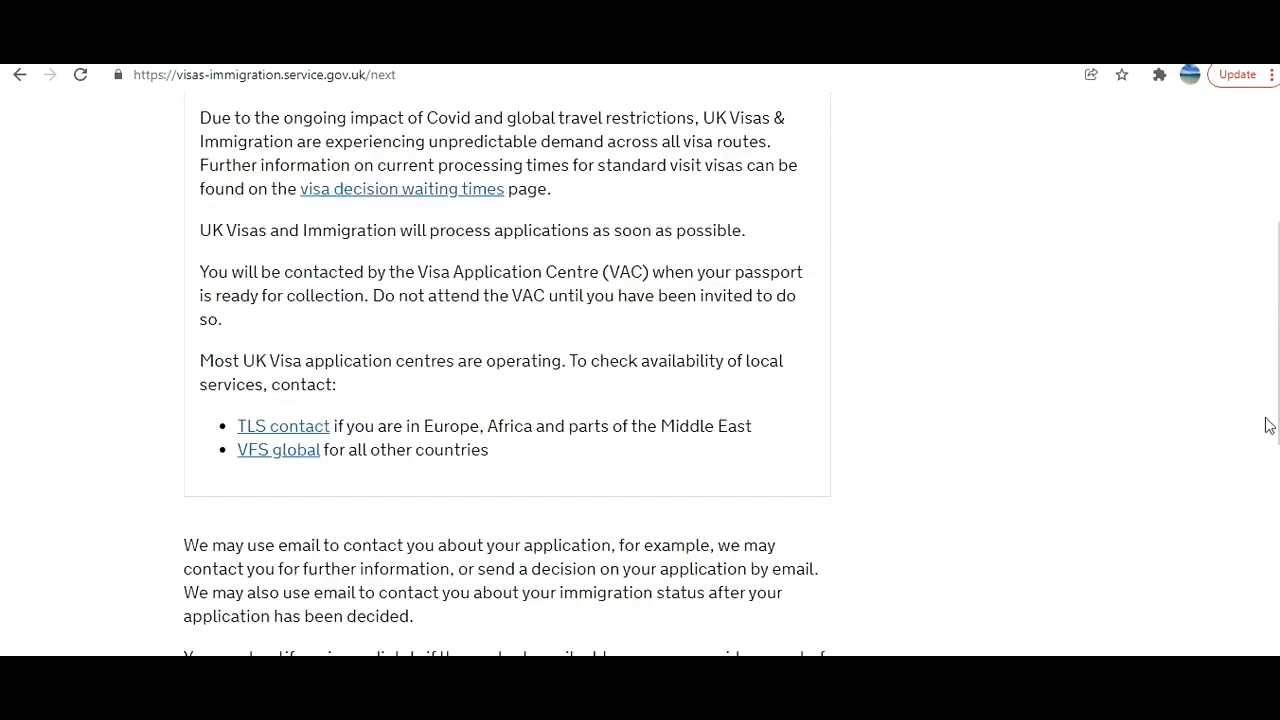
pyautogui.scroll(2, 1270, 340)
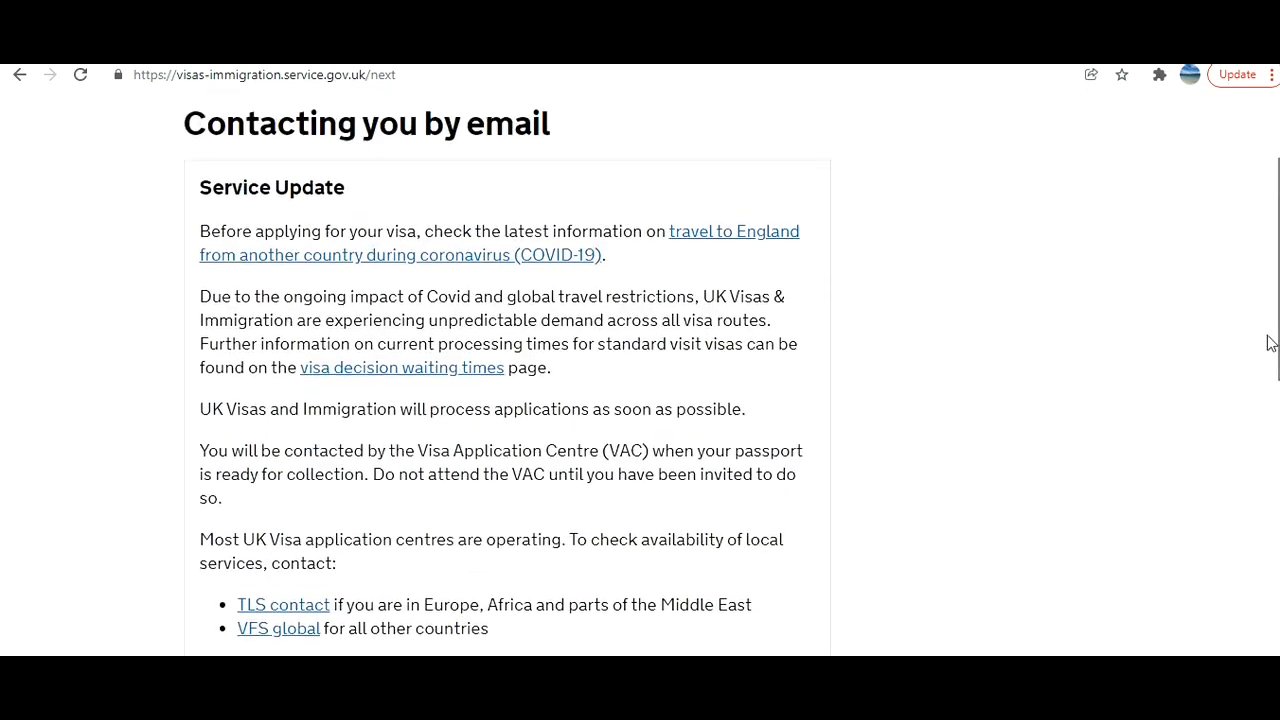
pyautogui.scroll(-3, 1270, 340)
pyautogui.scroll(-1, 508, 365)
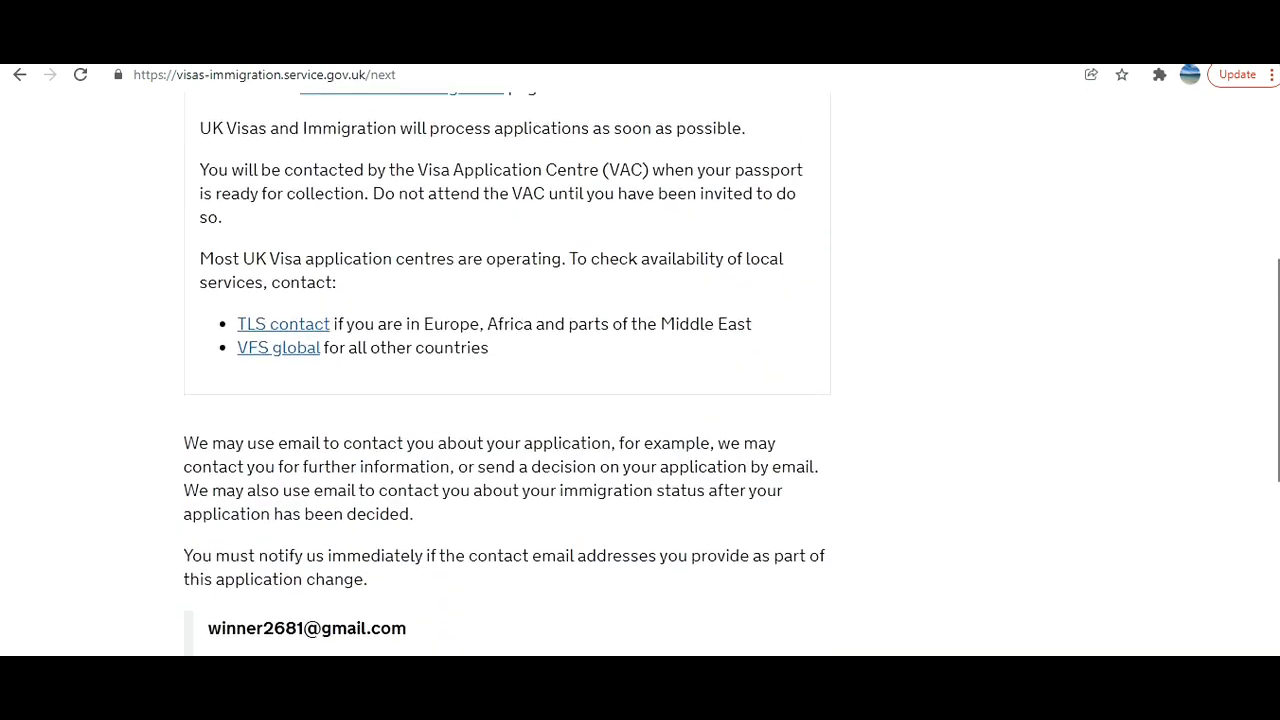
pyautogui.scroll(1, 508, 365)
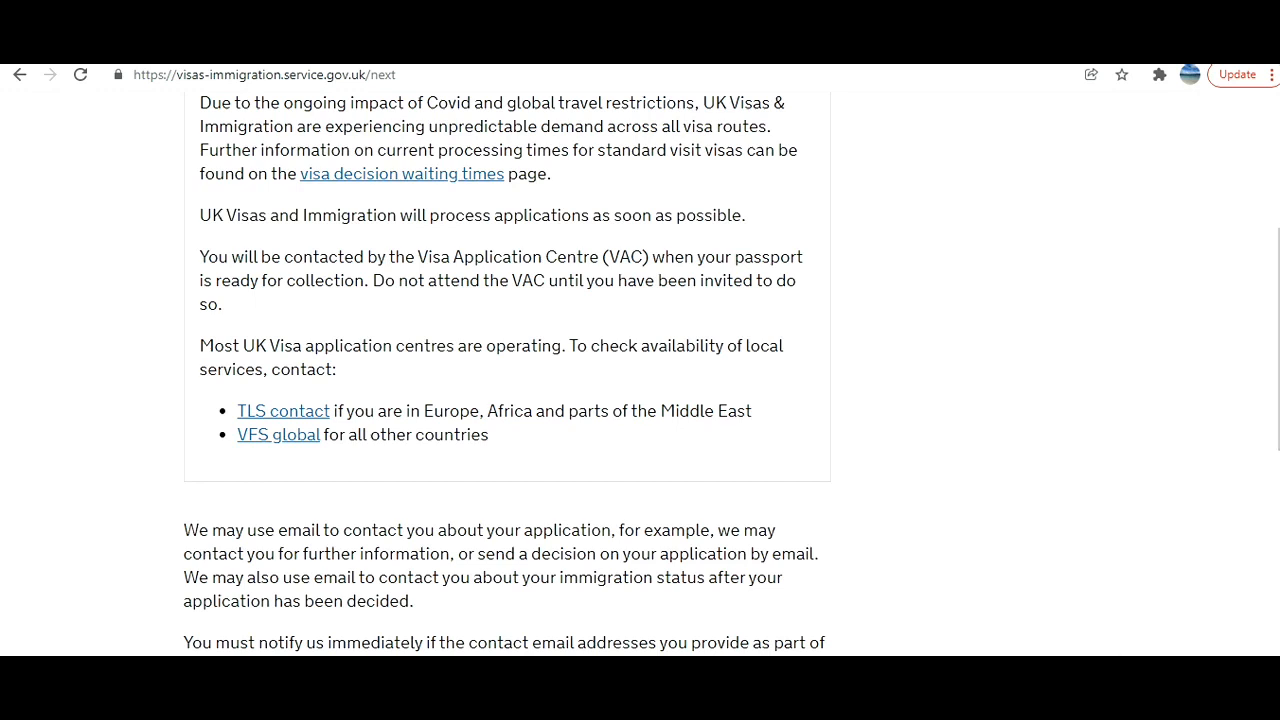
pyautogui.scroll(-8, 879, 356)
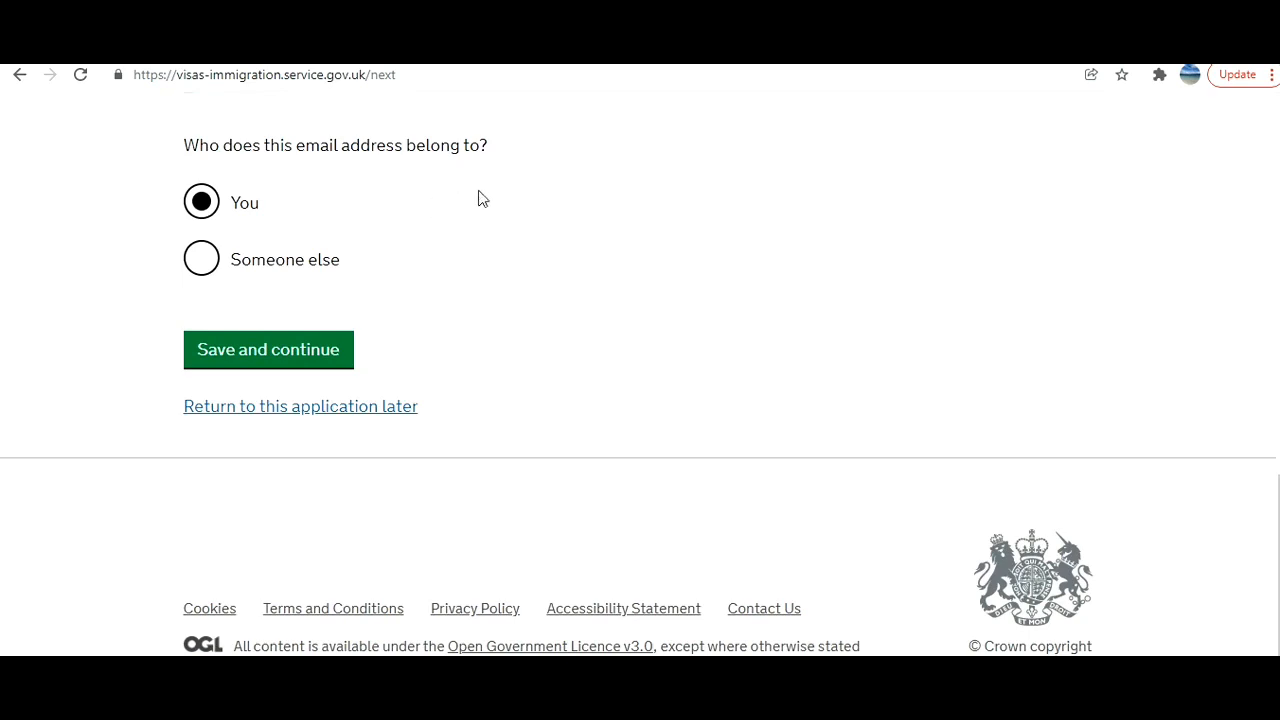
pyautogui.click(312, 350)
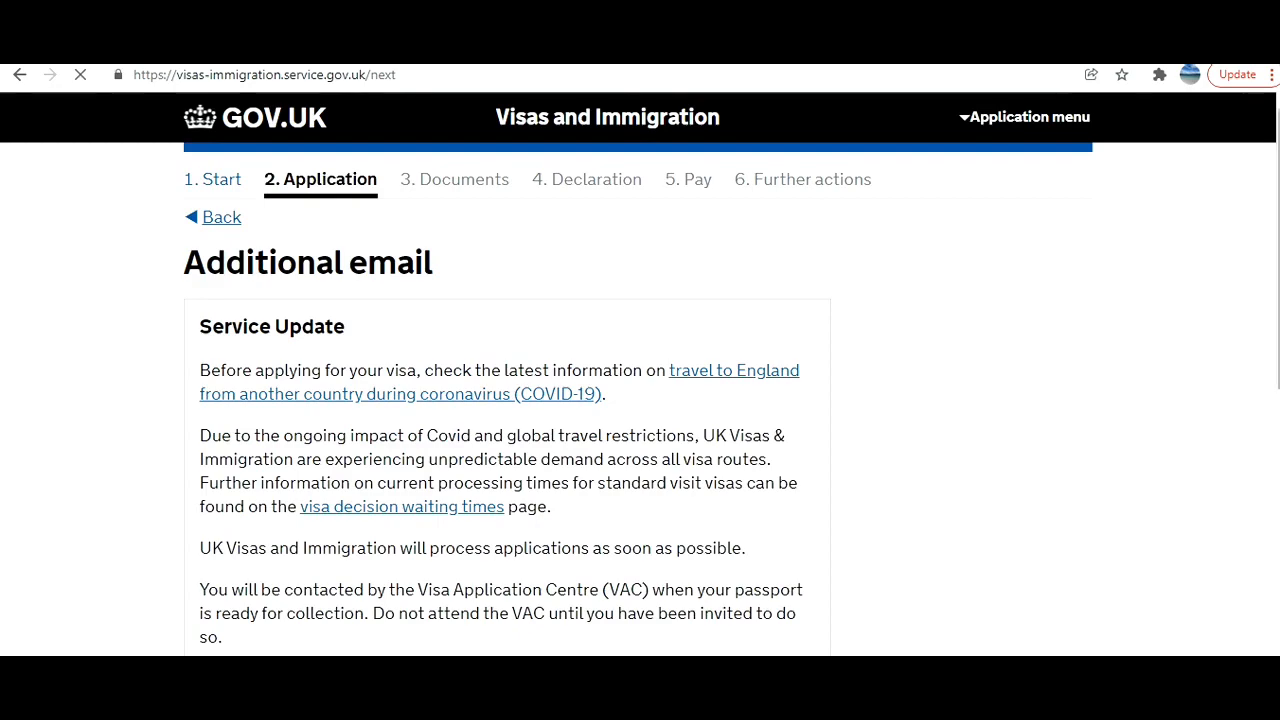
# Answer No to having another email address and save the answer.
pyautogui.scroll(-3, 508, 373)
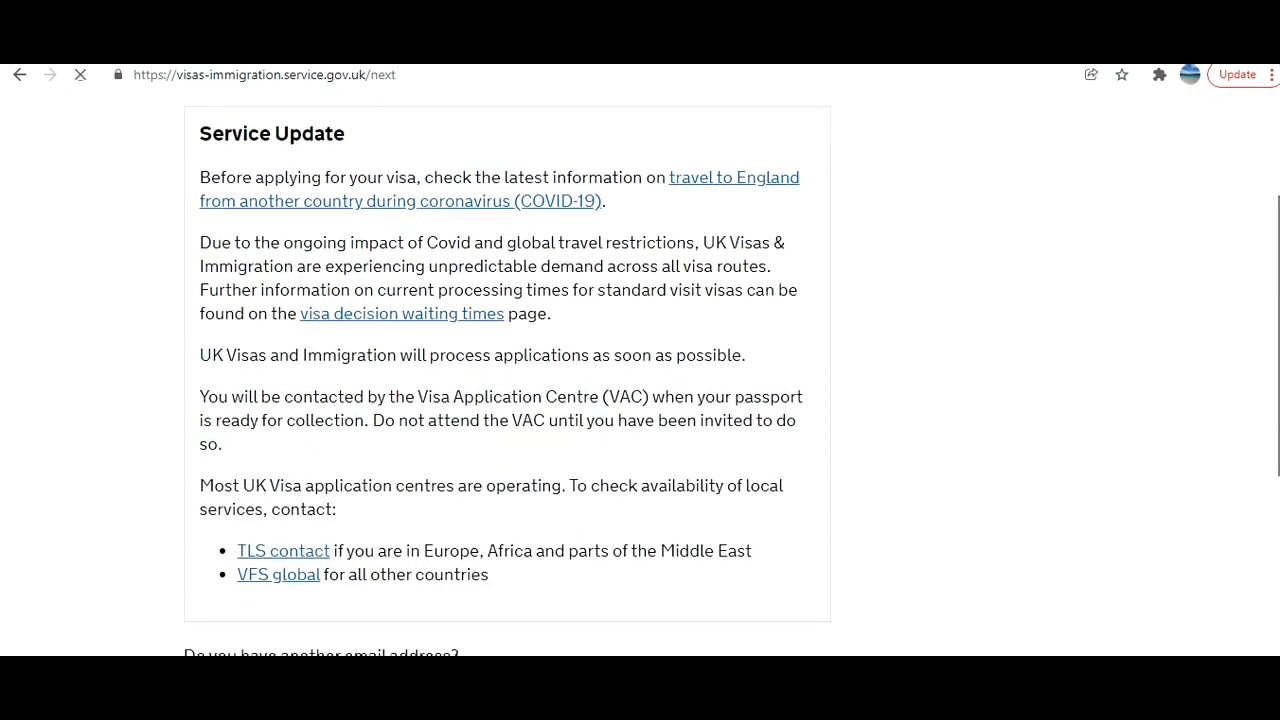
pyautogui.scroll(-1, 507, 376)
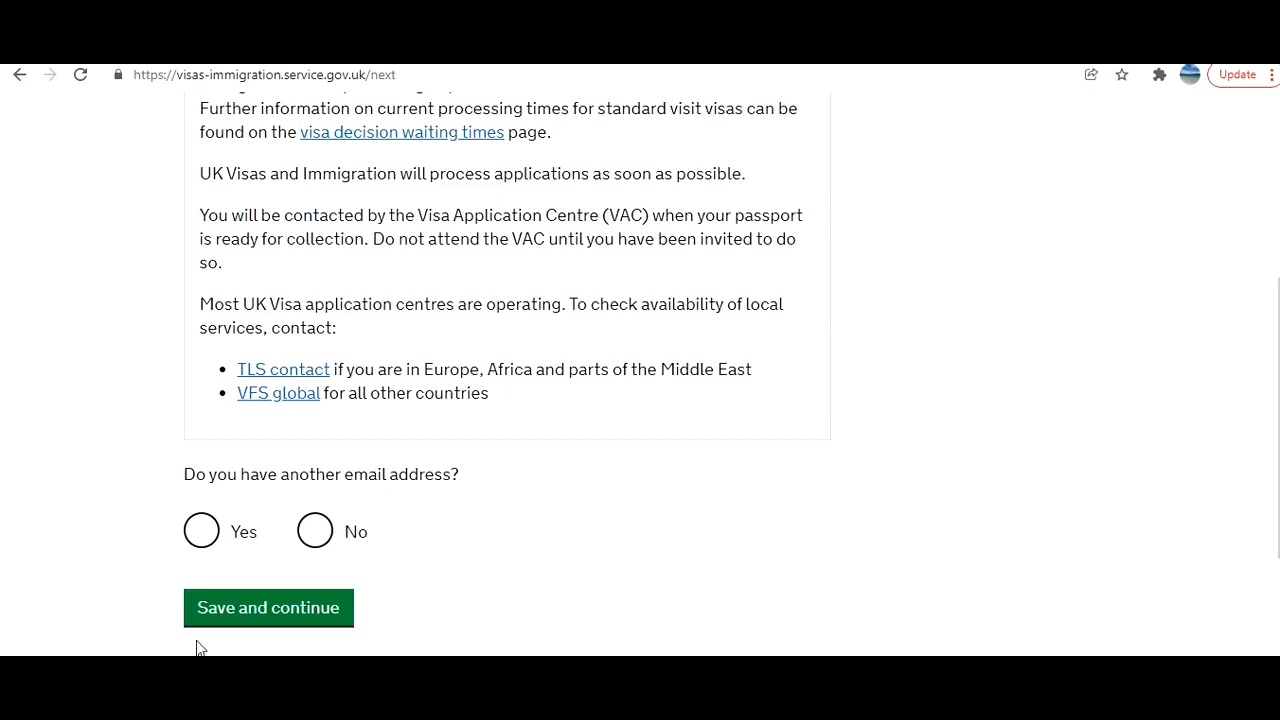
pyautogui.click(317, 535)
pyautogui.click(300, 607)
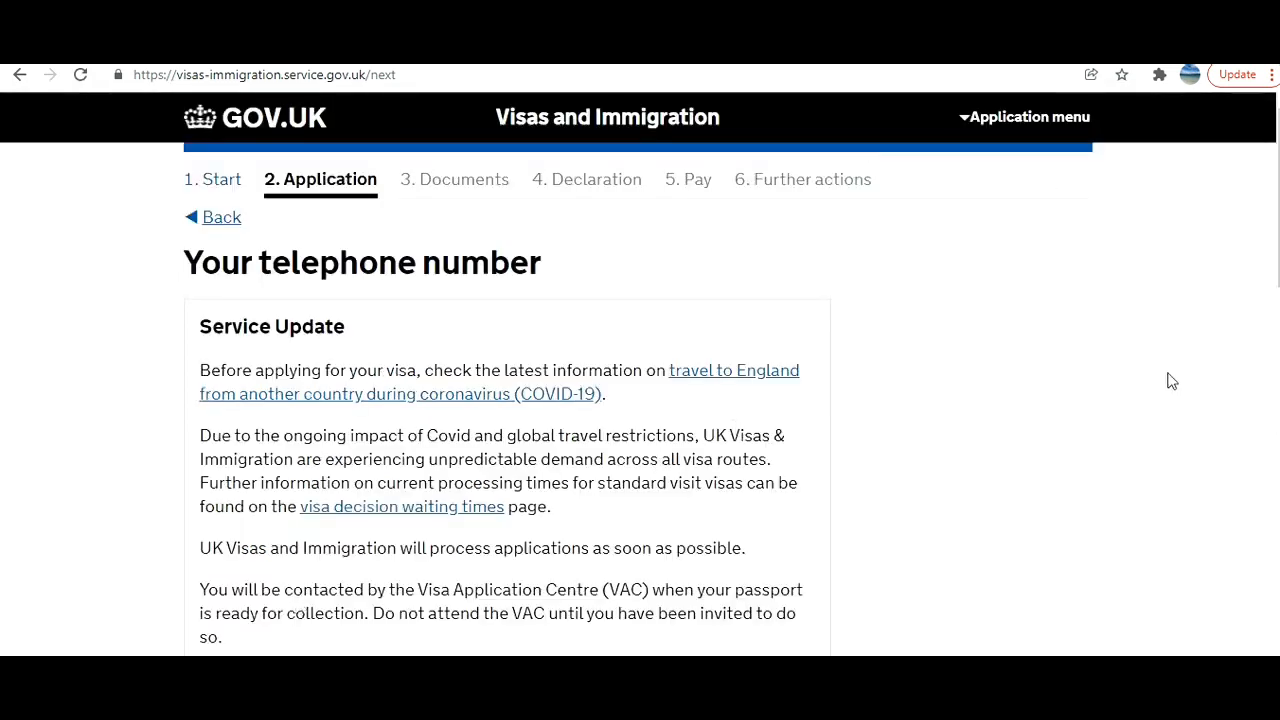
# Enter the applicant's telephone number for use in and out of the UK, mark it as a mobile number, and save.
pyautogui.scroll(-5, 508, 374)
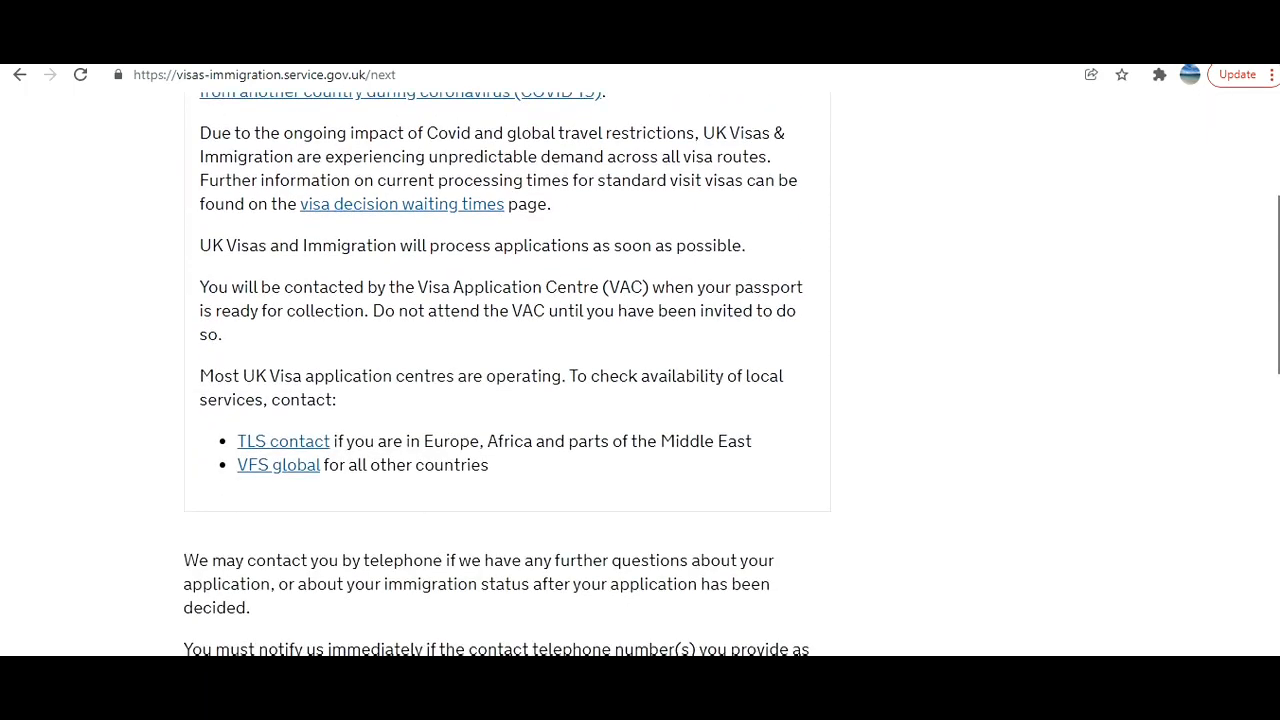
pyautogui.scroll(-4, 505, 372)
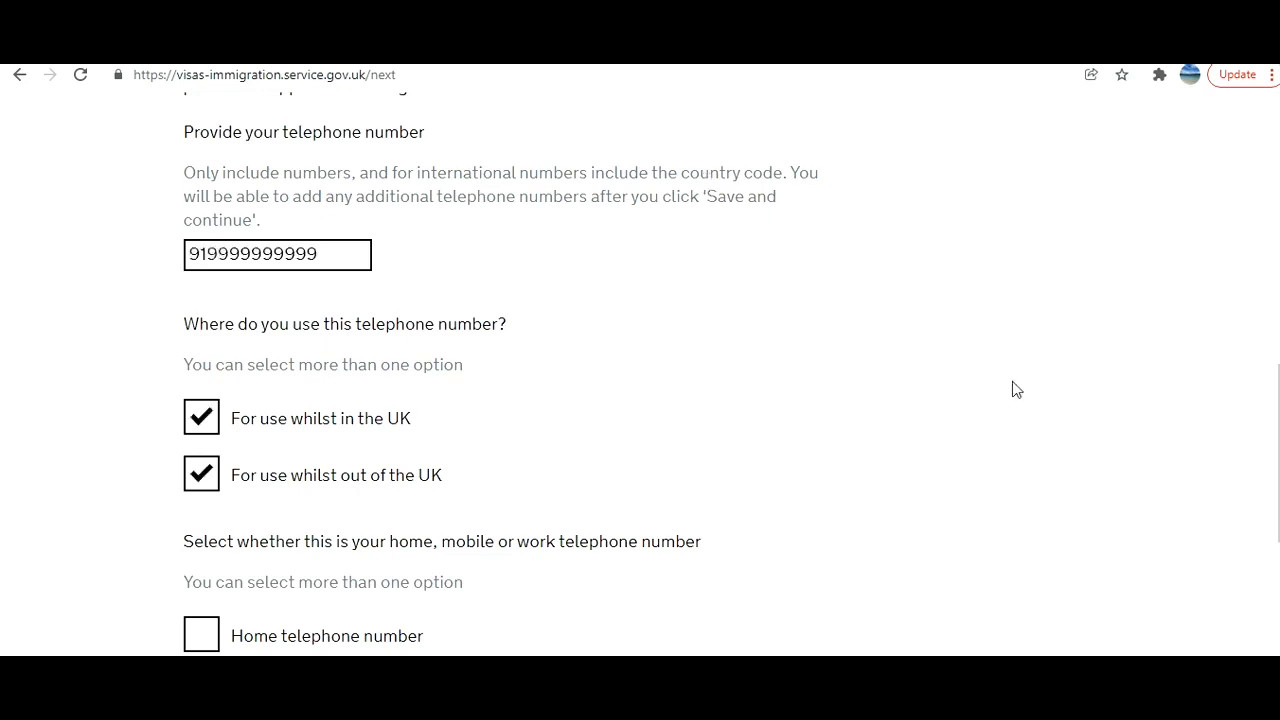
pyautogui.moveTo(1279, 454); pyautogui.dragTo(1279, 537)
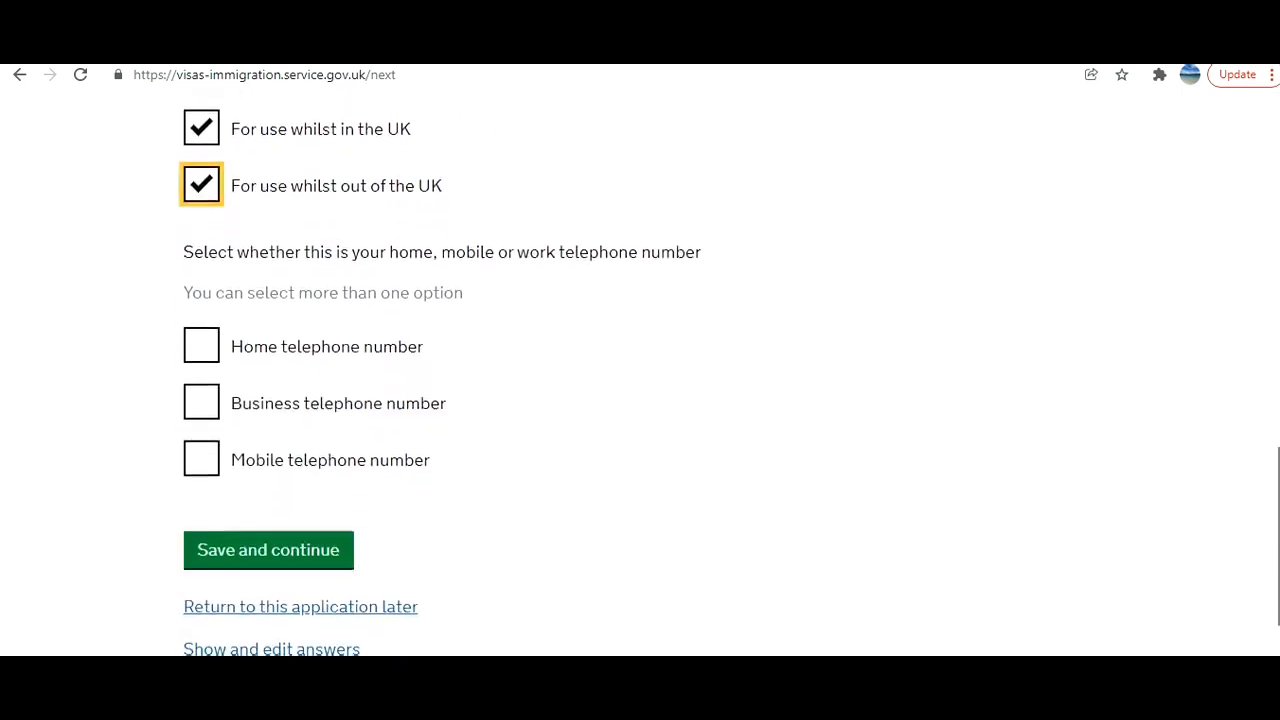
pyautogui.click(201, 454)
pyautogui.click(268, 545)
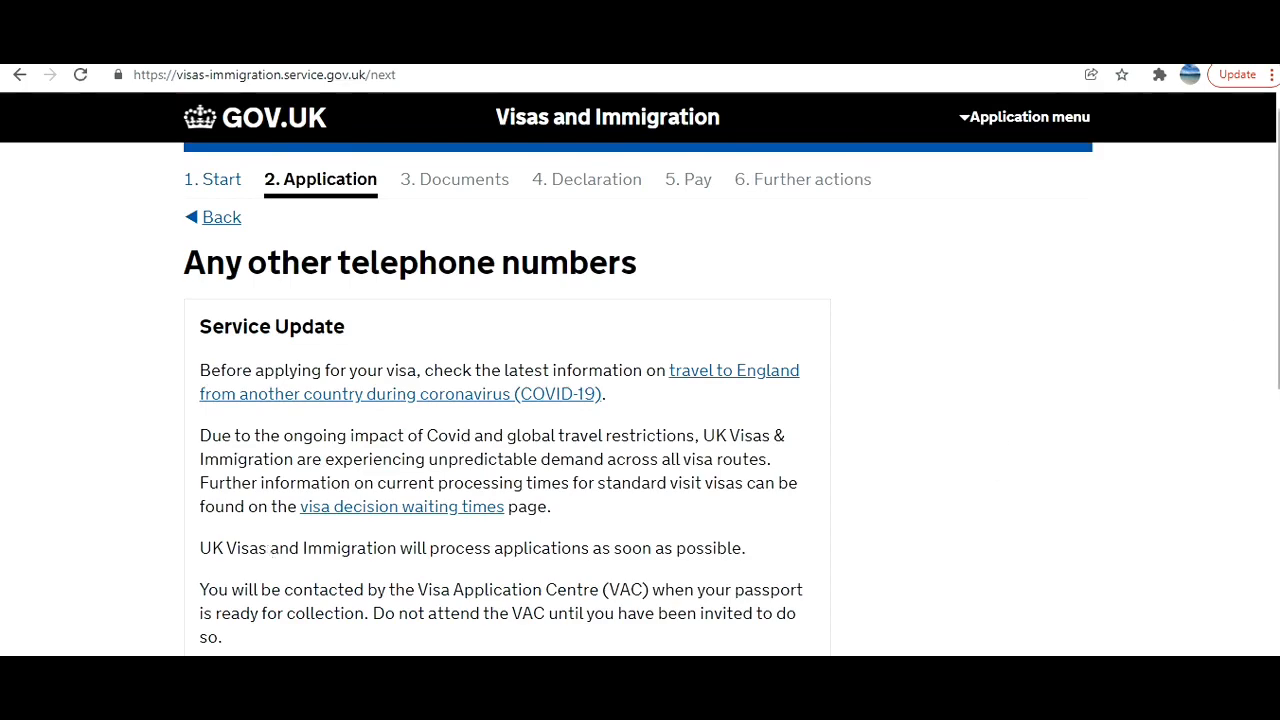
# Answer No to having other telephone numbers and save that contact is possible by telephone call and text message (SMS).
pyautogui.scroll(-4, 1003, 449)
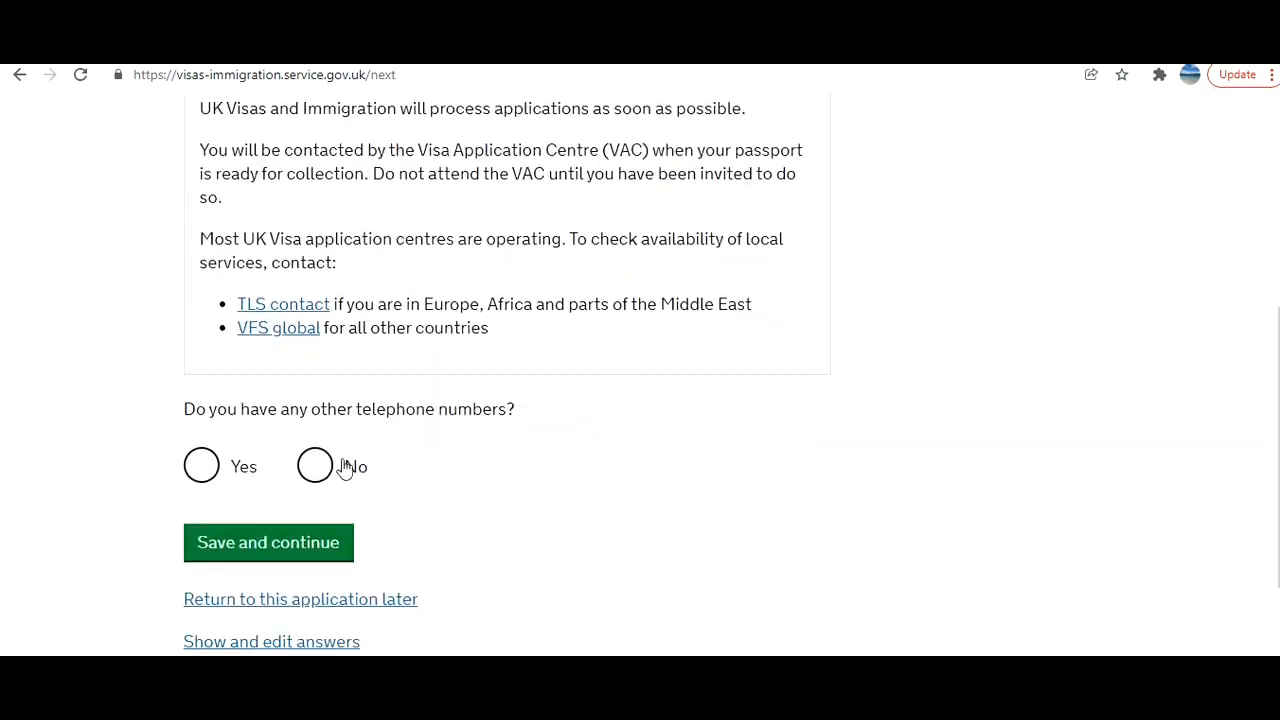
pyautogui.click(317, 465)
pyautogui.click(300, 545)
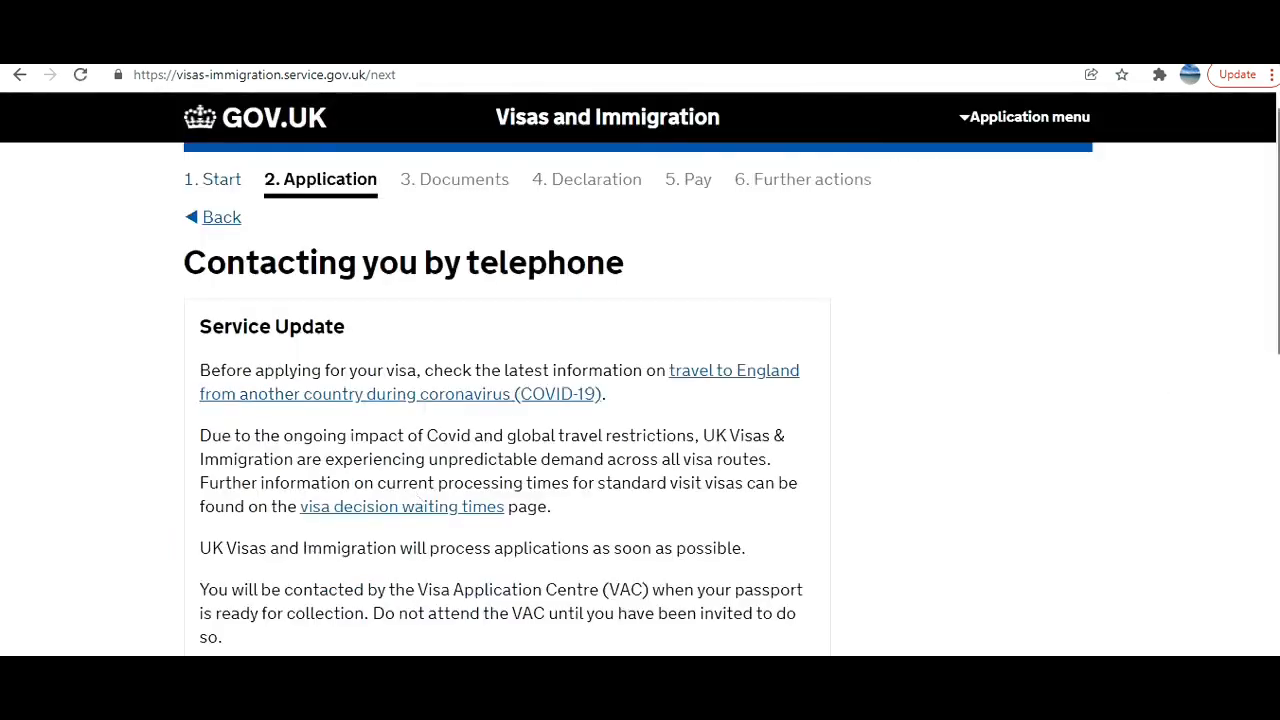
pyautogui.scroll(-6, 836, 648)
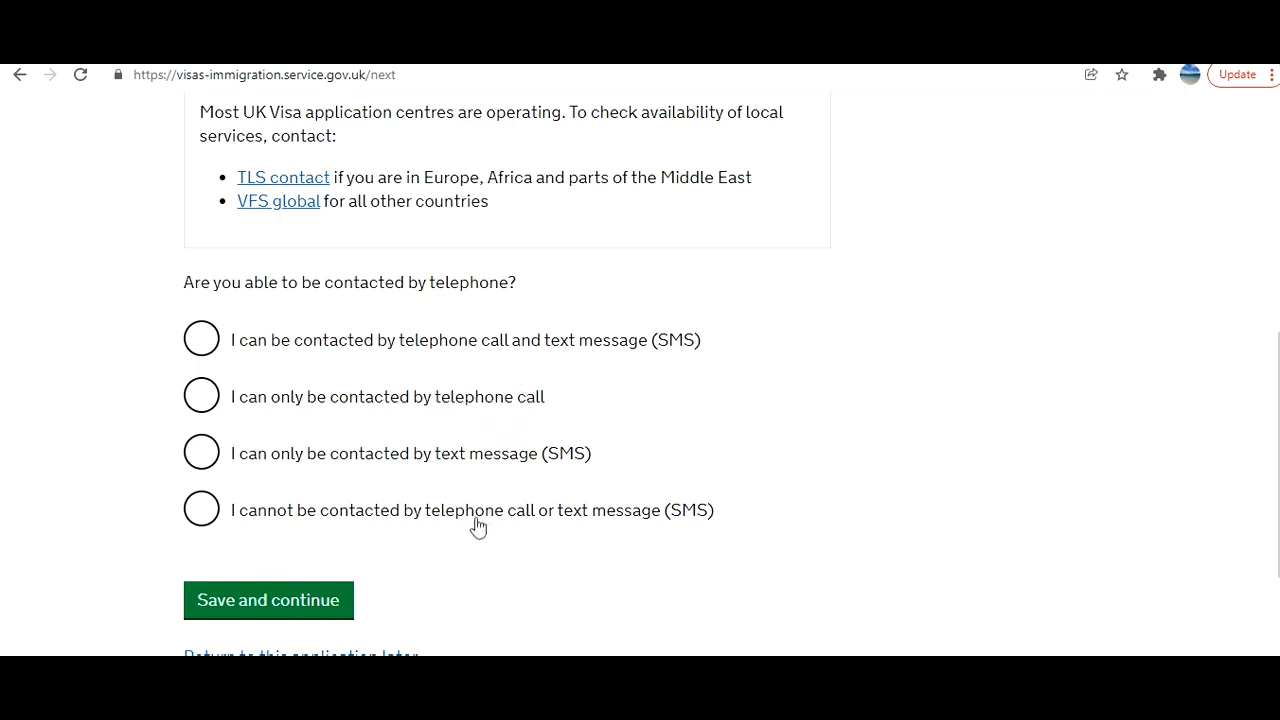
pyautogui.click(201, 347)
pyautogui.click(300, 603)
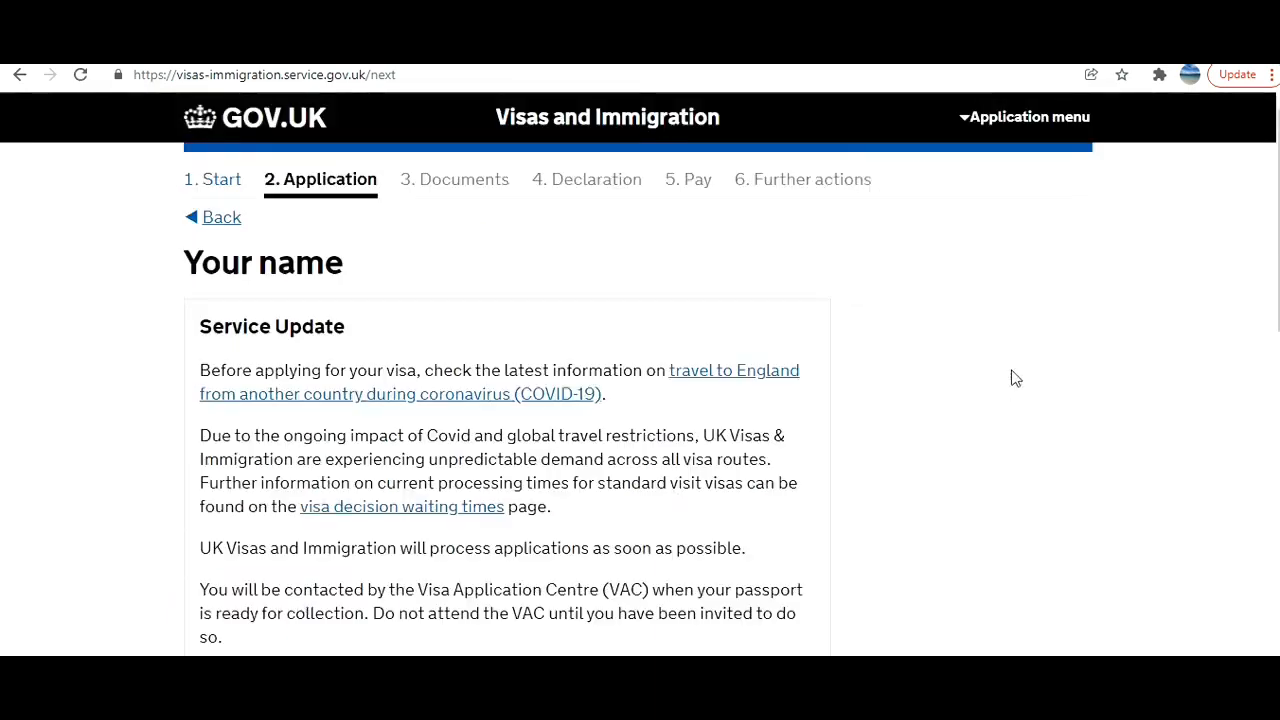
# Enter the applicant's name, answer No to ever being known by another name, and save.
pyautogui.scroll(-4, 1266, 240)
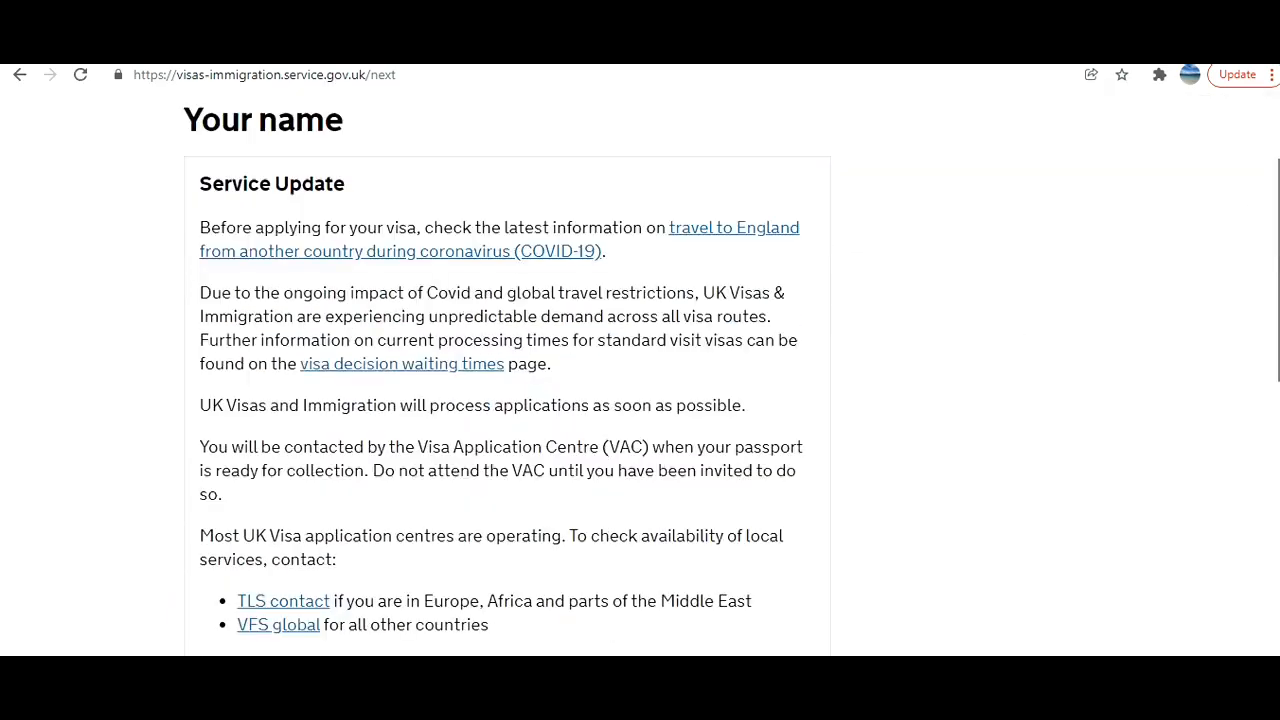
pyautogui.scroll(-4, 1068, 563)
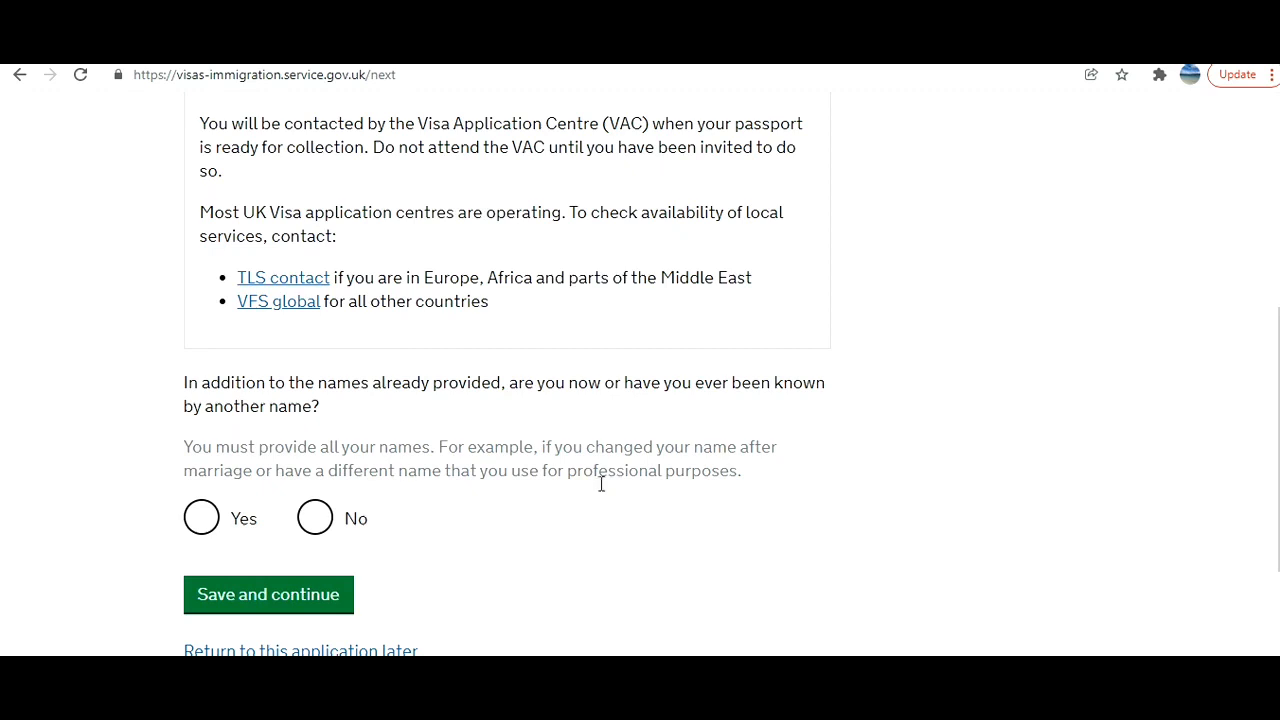
pyautogui.click(324, 522)
pyautogui.click(344, 592)
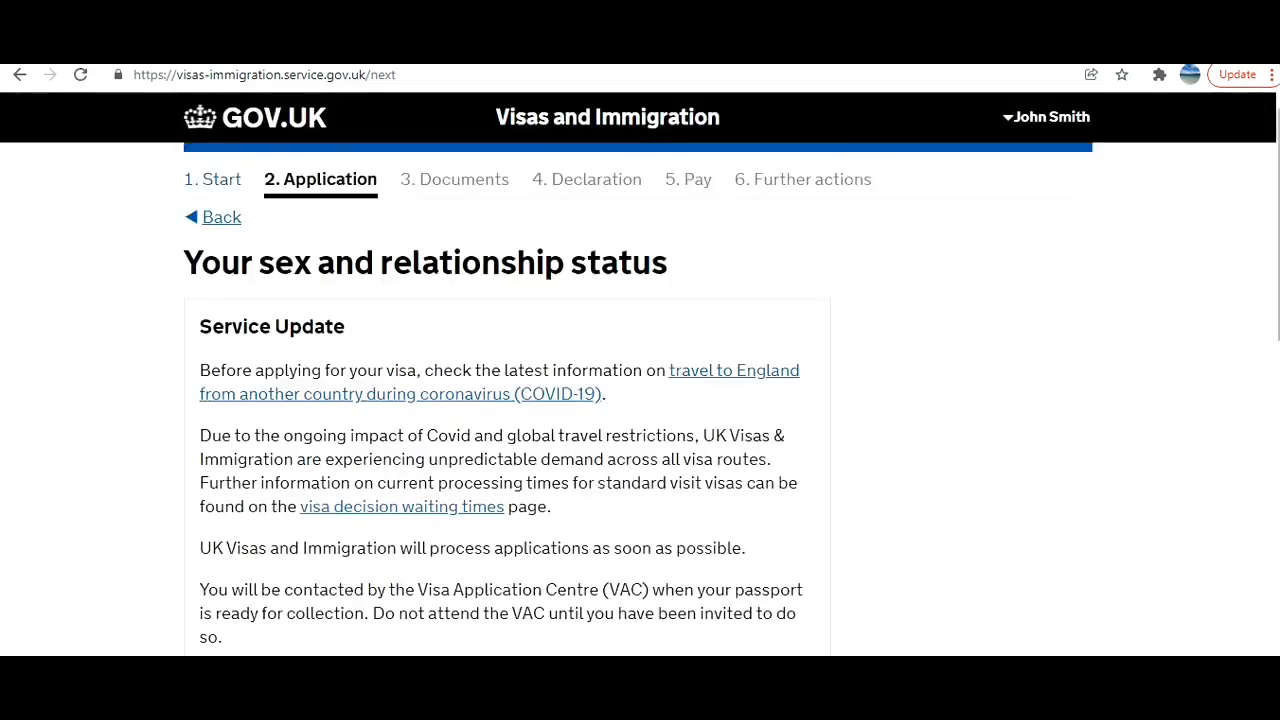
# Set the sex to Male and the relationship status to Single, and save.
pyautogui.scroll(-6, 273, 260)
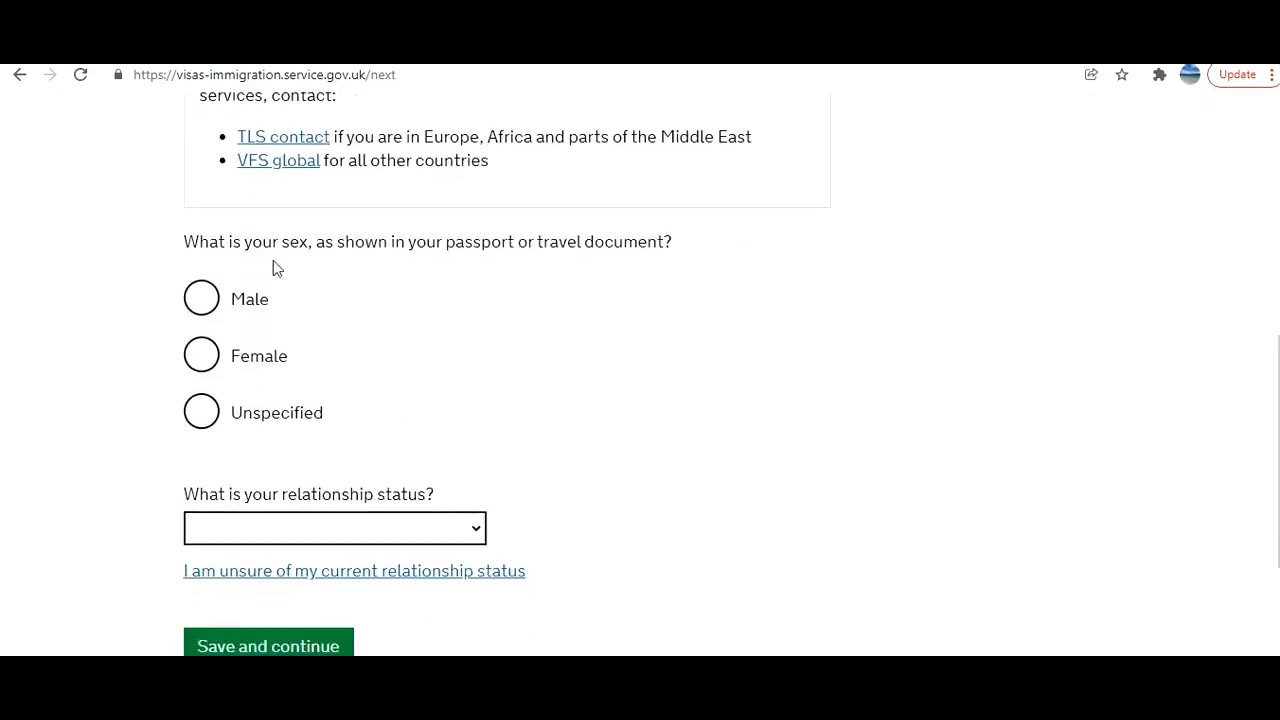
pyautogui.click(203, 300)
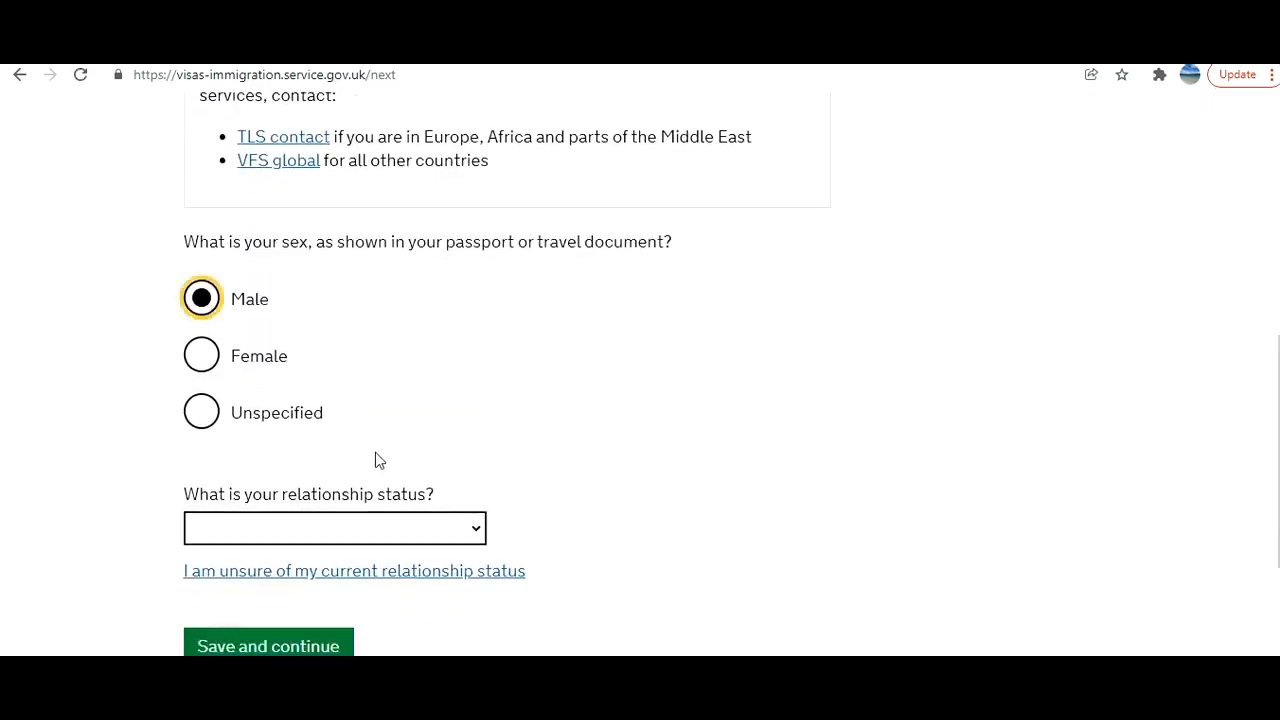
pyautogui.click(308, 530)
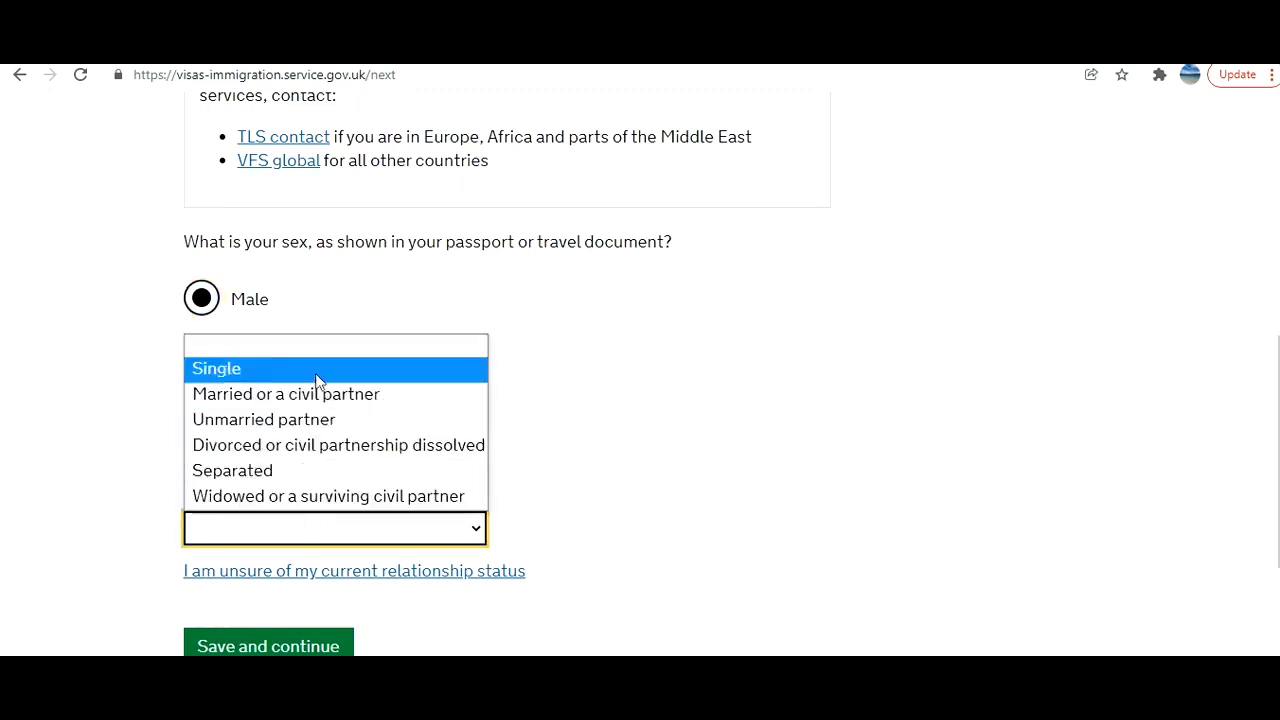
pyautogui.click(314, 367)
pyautogui.click(286, 646)
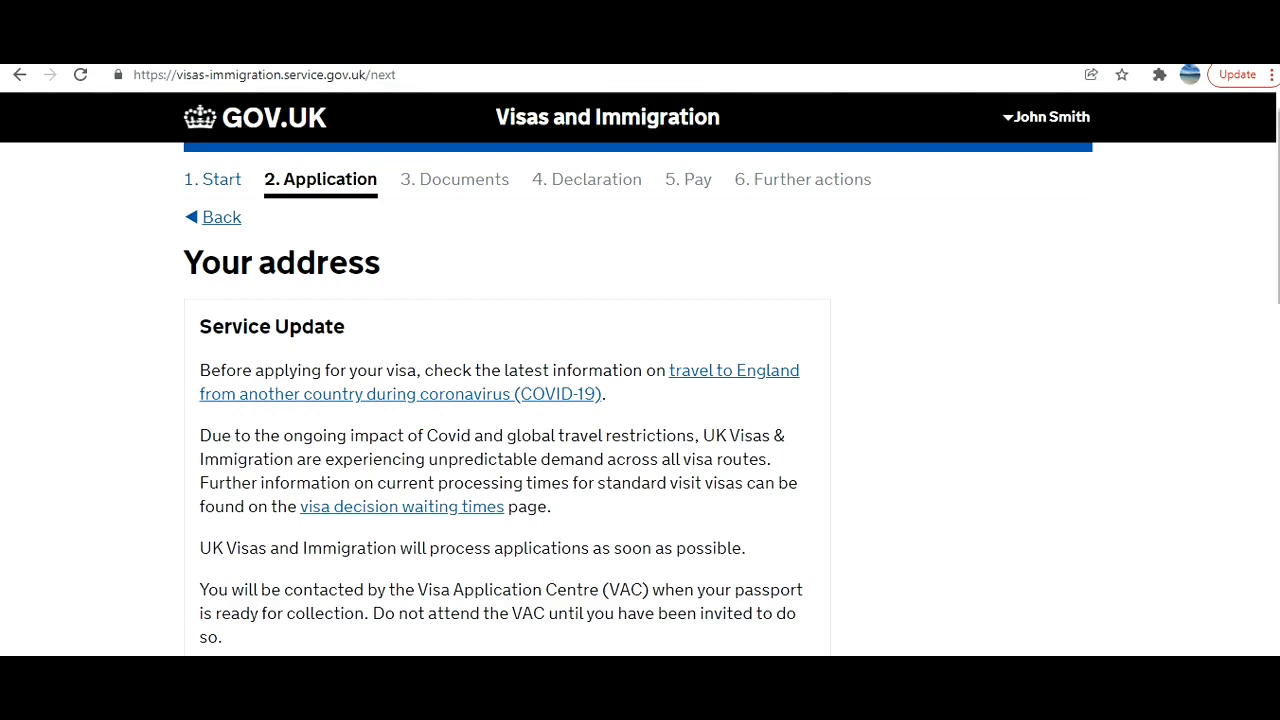
# Fill in the applicant's home address, answer Yes to it also being the correspondence address, and save.
pyautogui.scroll(-1, 640, 374)
pyautogui.scroll(1, 640, 374)
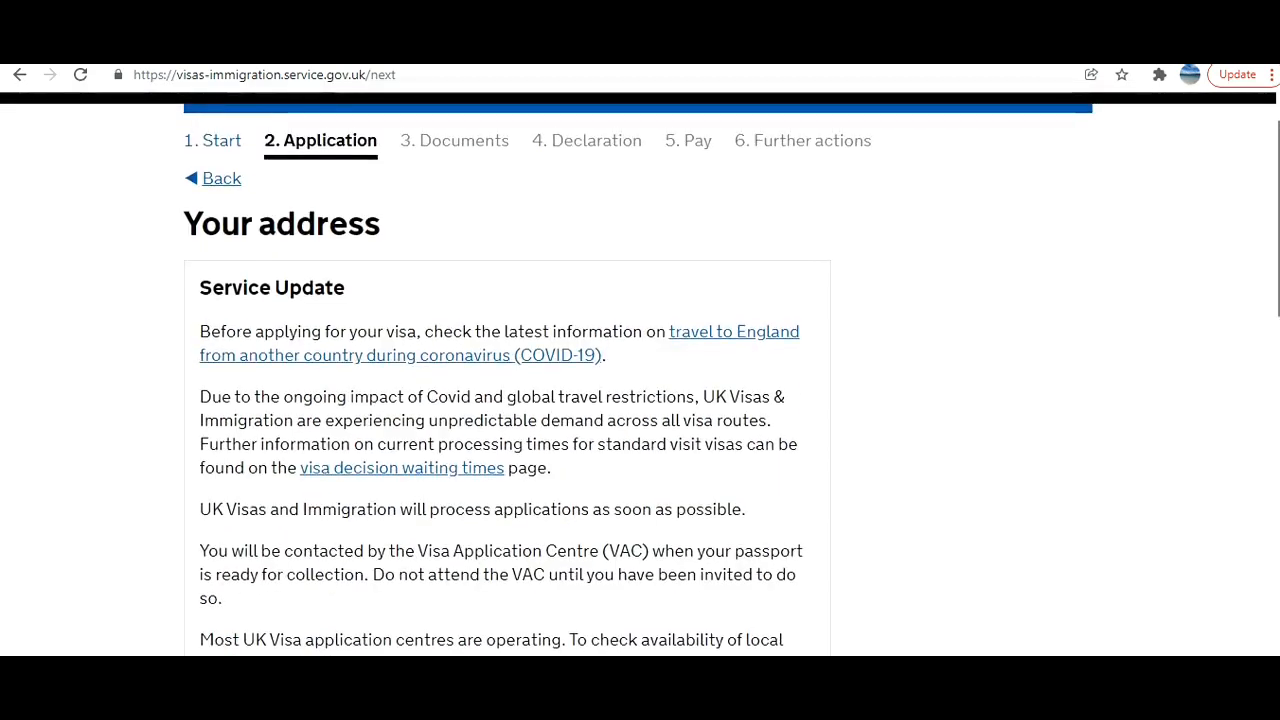
pyautogui.scroll(-8, 640, 374)
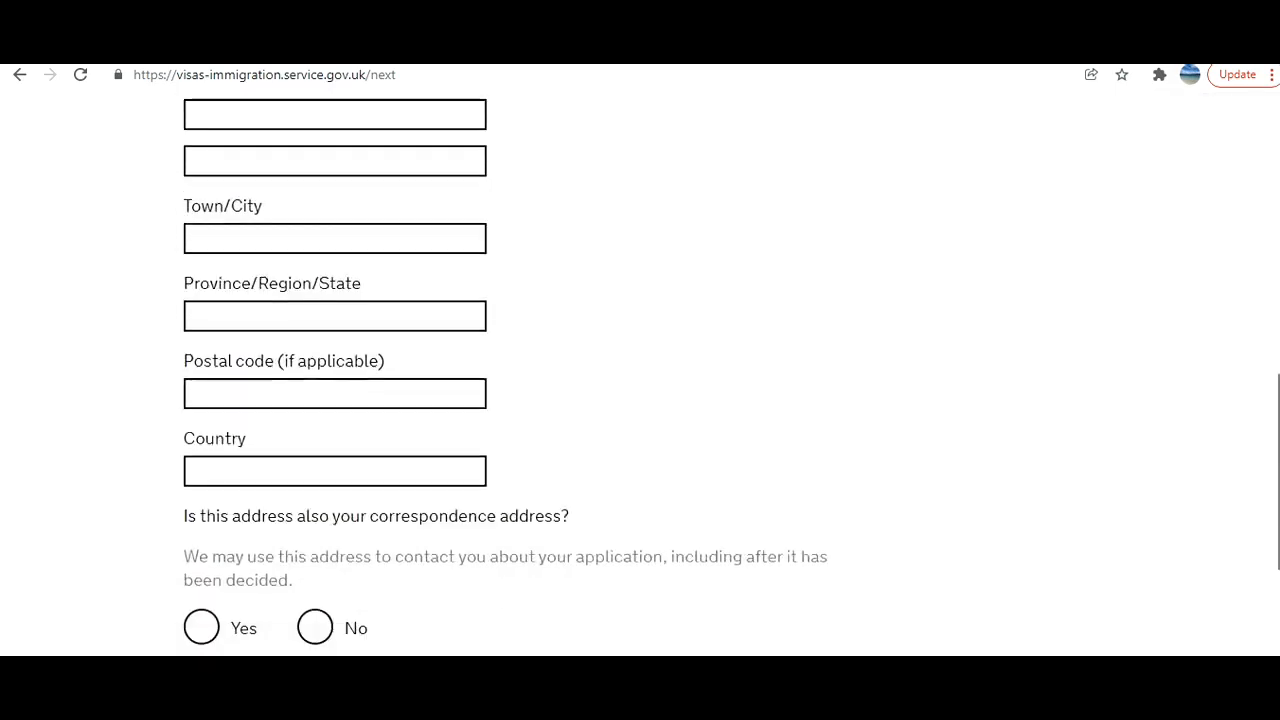
pyautogui.scroll(-3, 640, 374)
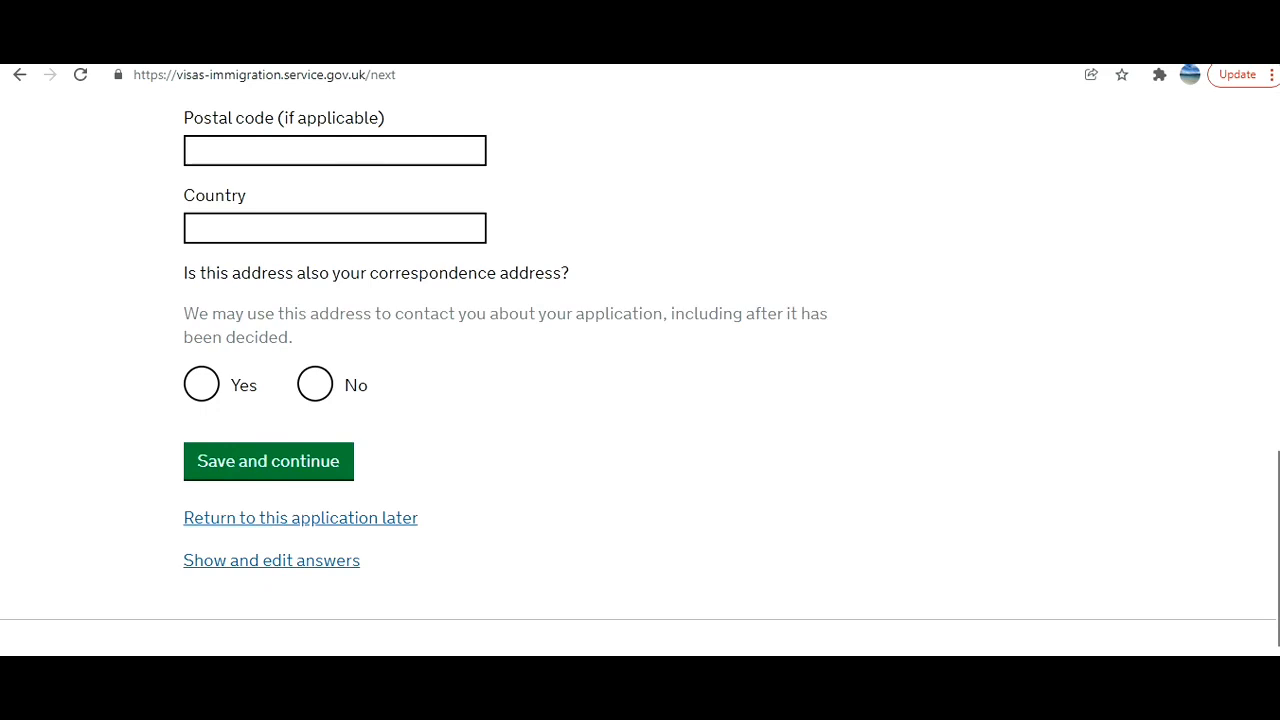
pyautogui.scroll(10, 1276, 275)
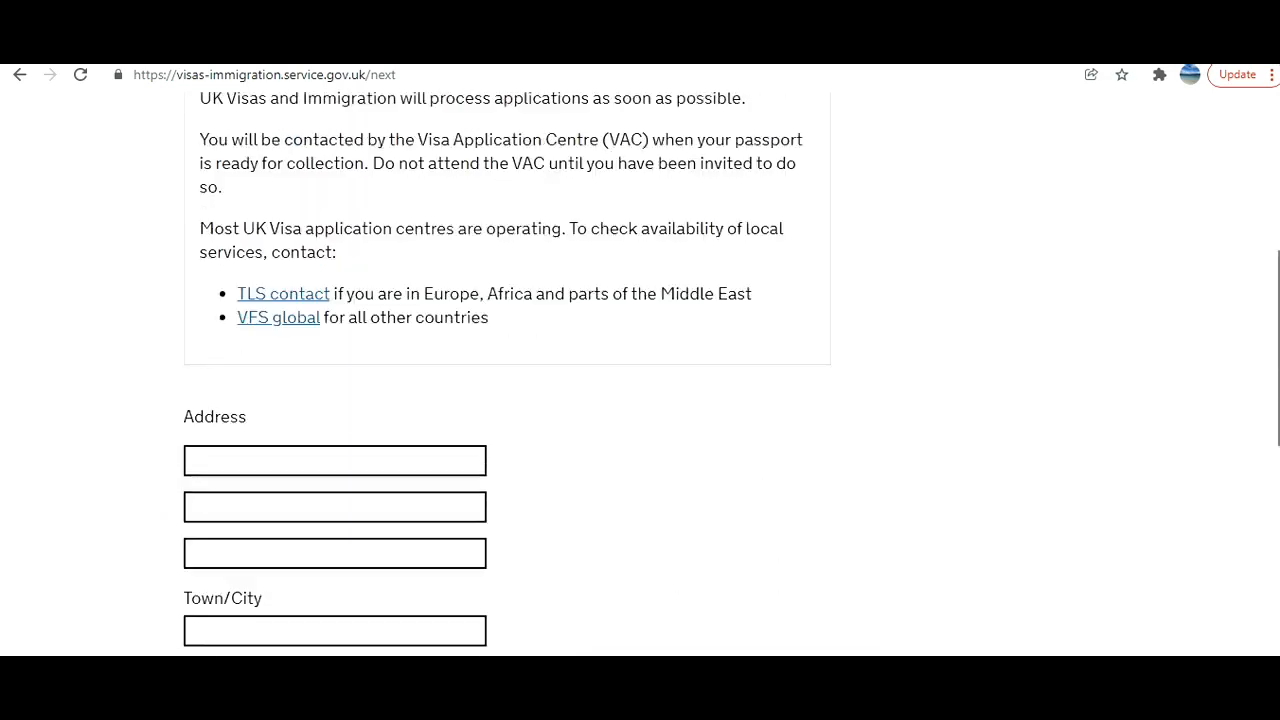
pyautogui.moveTo(1276, 275); pyautogui.dragTo(1276, 255)
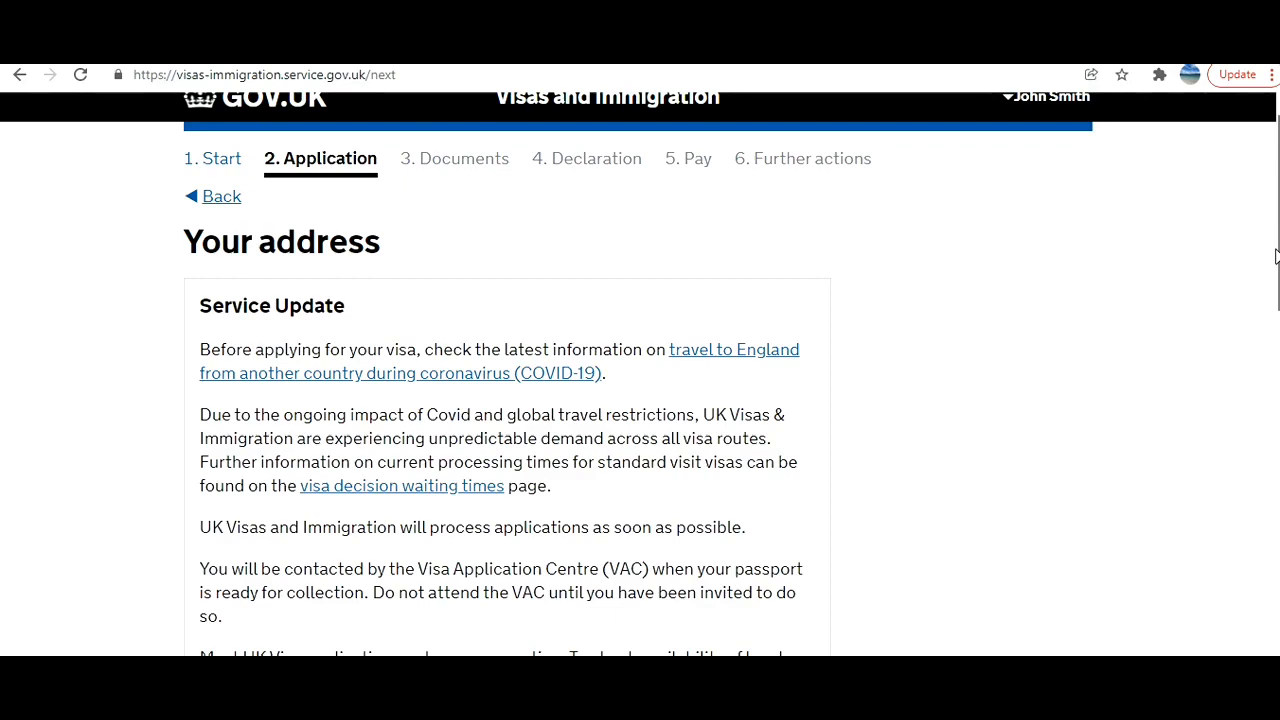
pyautogui.moveTo(1276, 256); pyautogui.dragTo(1276, 466)
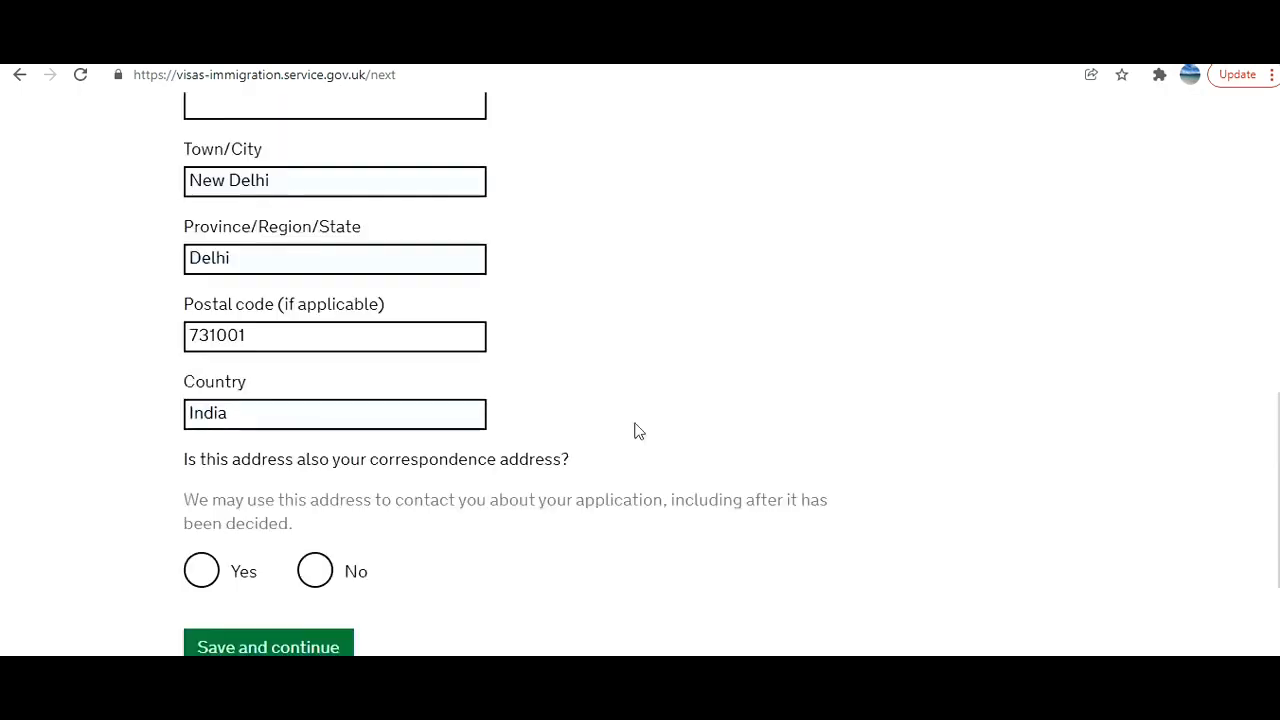
pyautogui.click(205, 568)
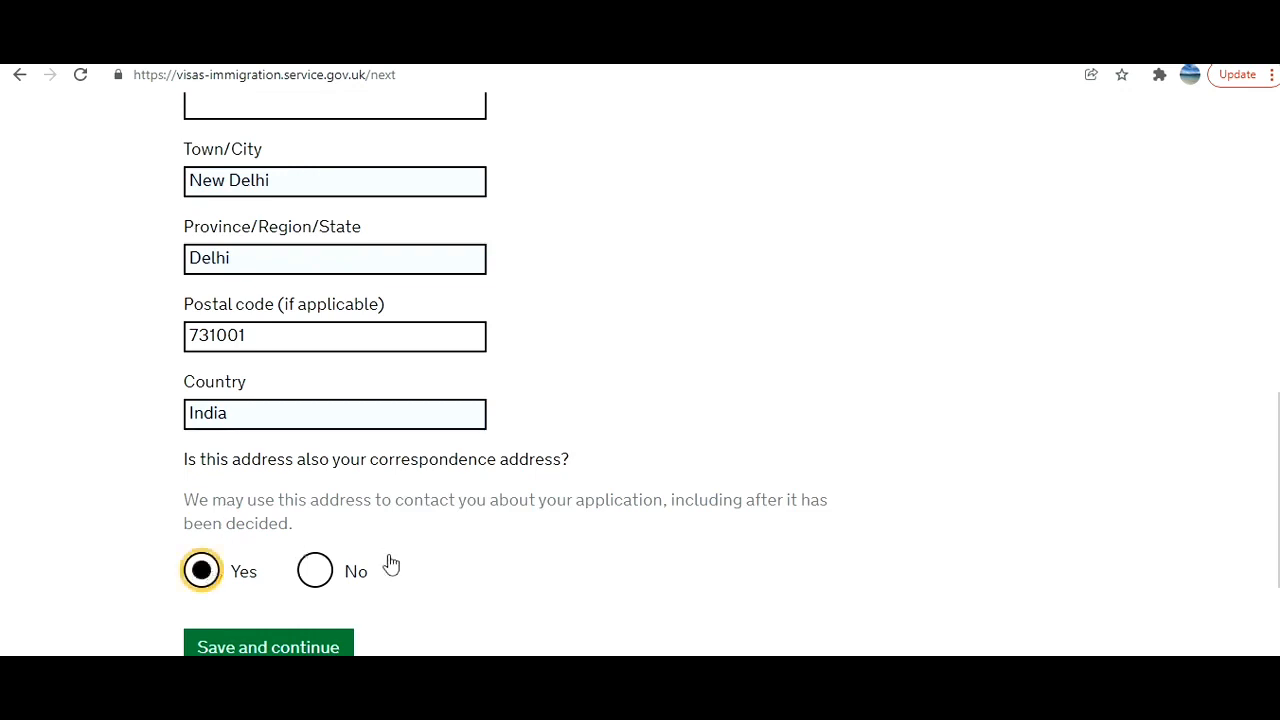
pyautogui.click(324, 640)
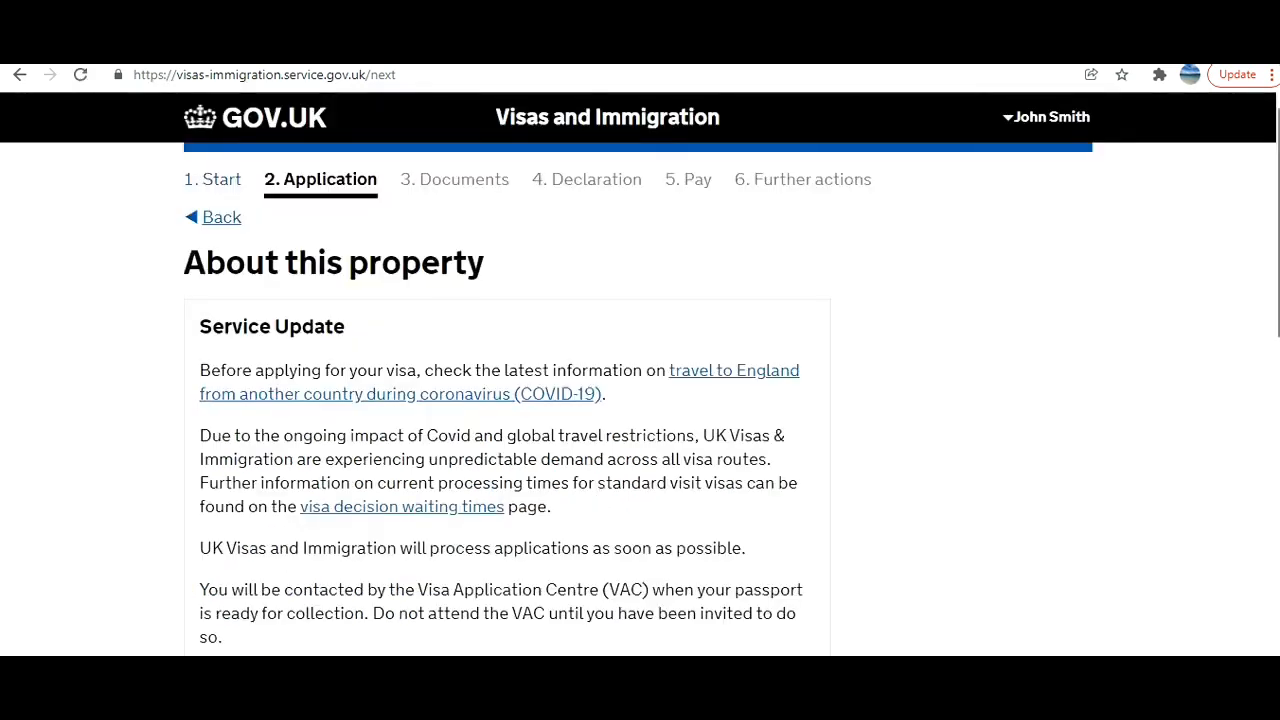
# Set the time lived at this address to 10 years and the home's ownership status to I own it, and save.
pyautogui.scroll(-3, 640, 374)
pyautogui.scroll(-3, 300, 368)
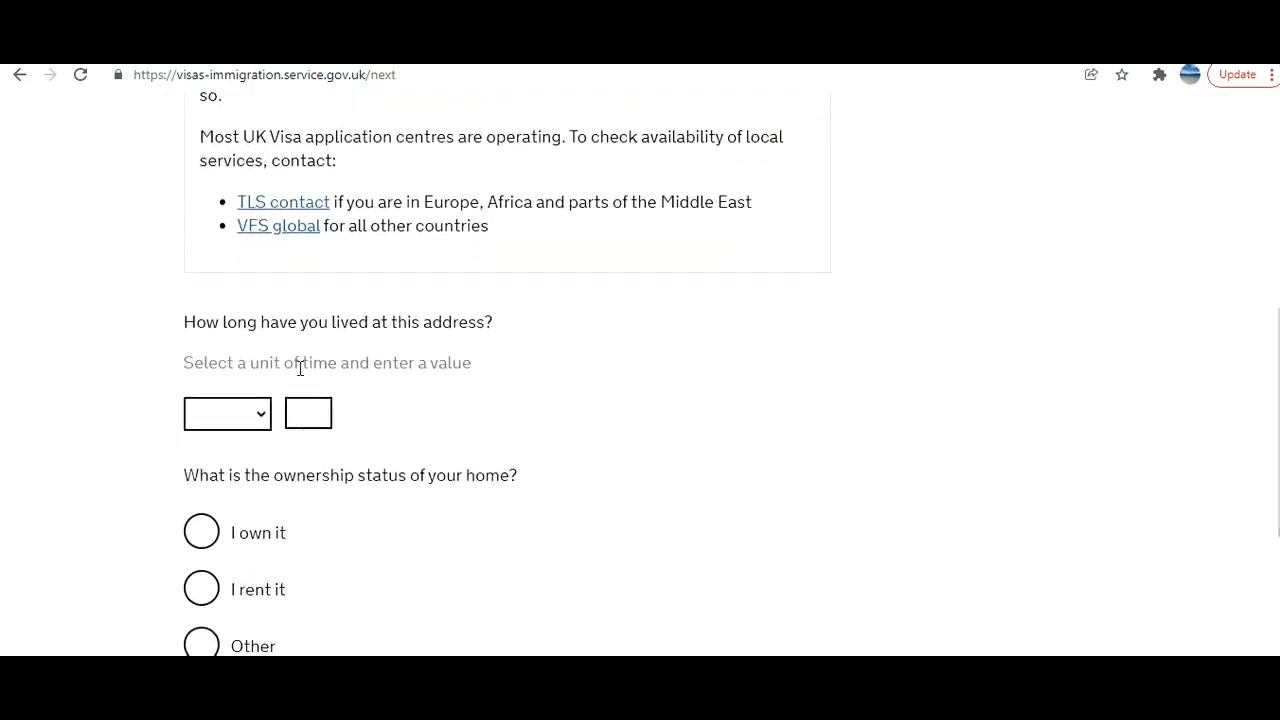
pyautogui.click(246, 424)
pyautogui.click(216, 548)
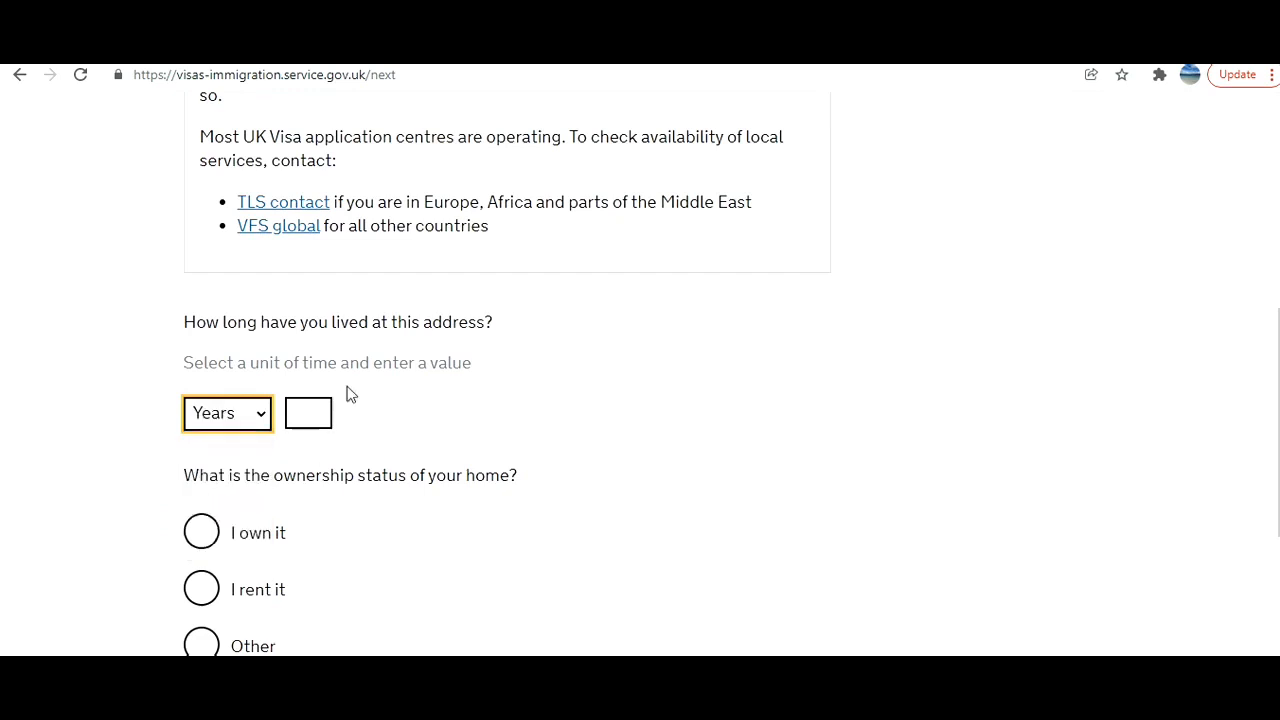
pyautogui.click(299, 425)
pyautogui.write('10')
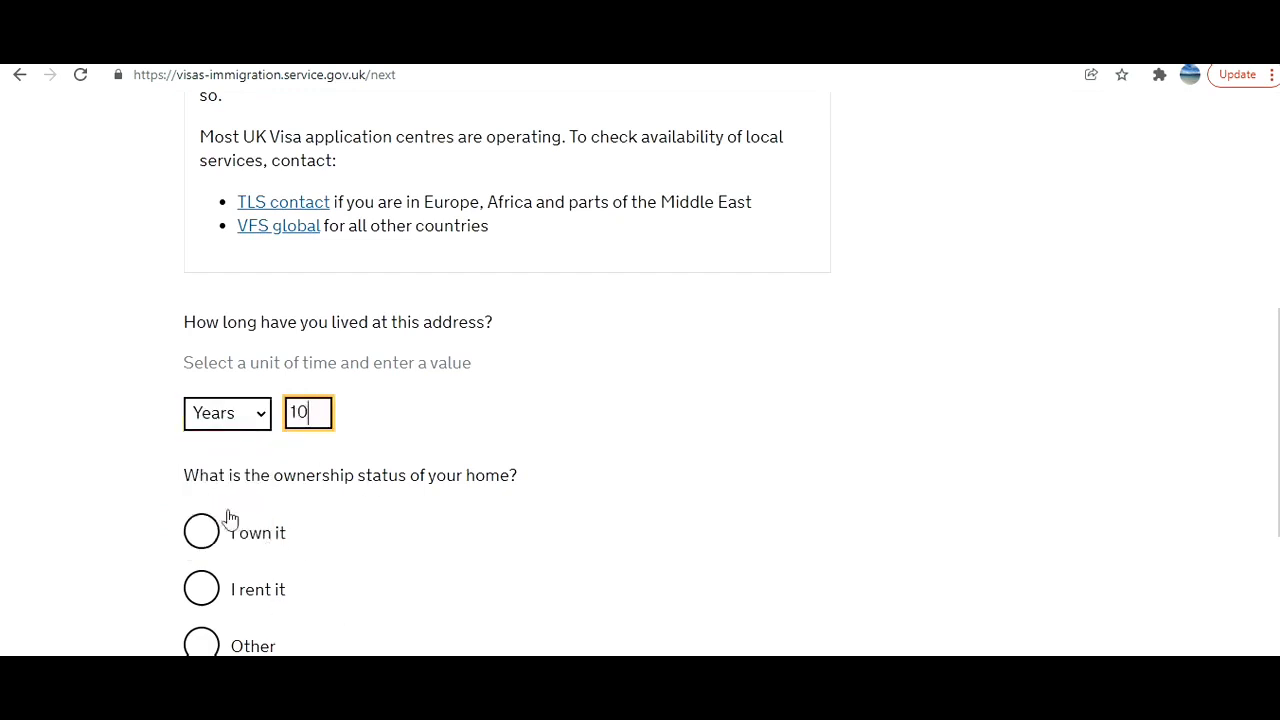
pyautogui.click(205, 530)
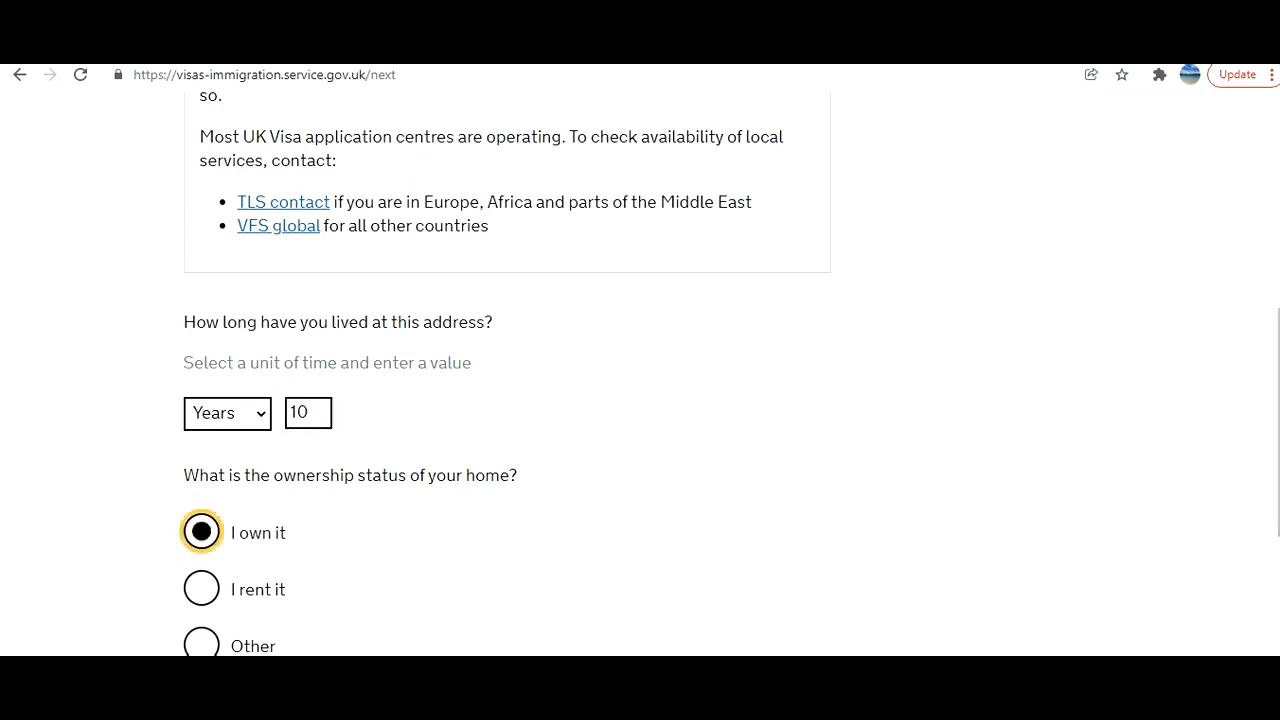
pyautogui.scroll(-3, 640, 400)
pyautogui.click(266, 433)
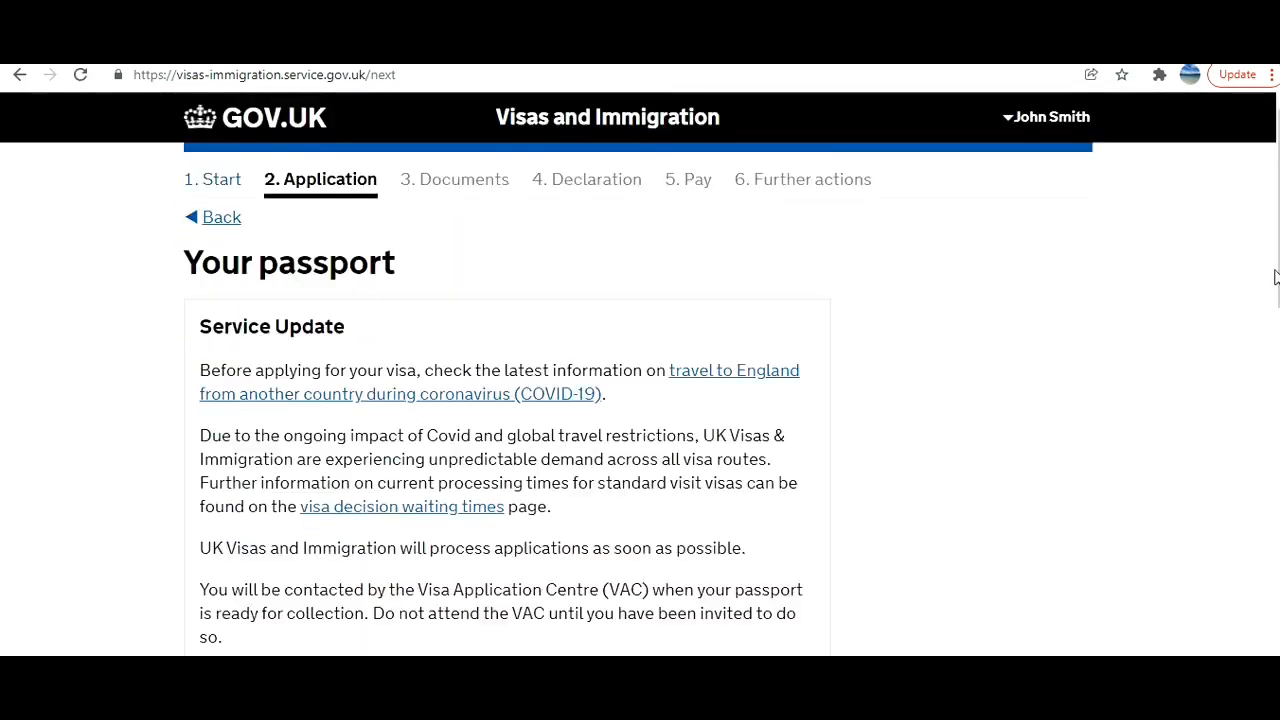
# Enter the passport number, issuing authority India, issue date 20 10 2020 and expiry date 19 10 2030, and save.
pyautogui.scroll(-7, 1276, 277)
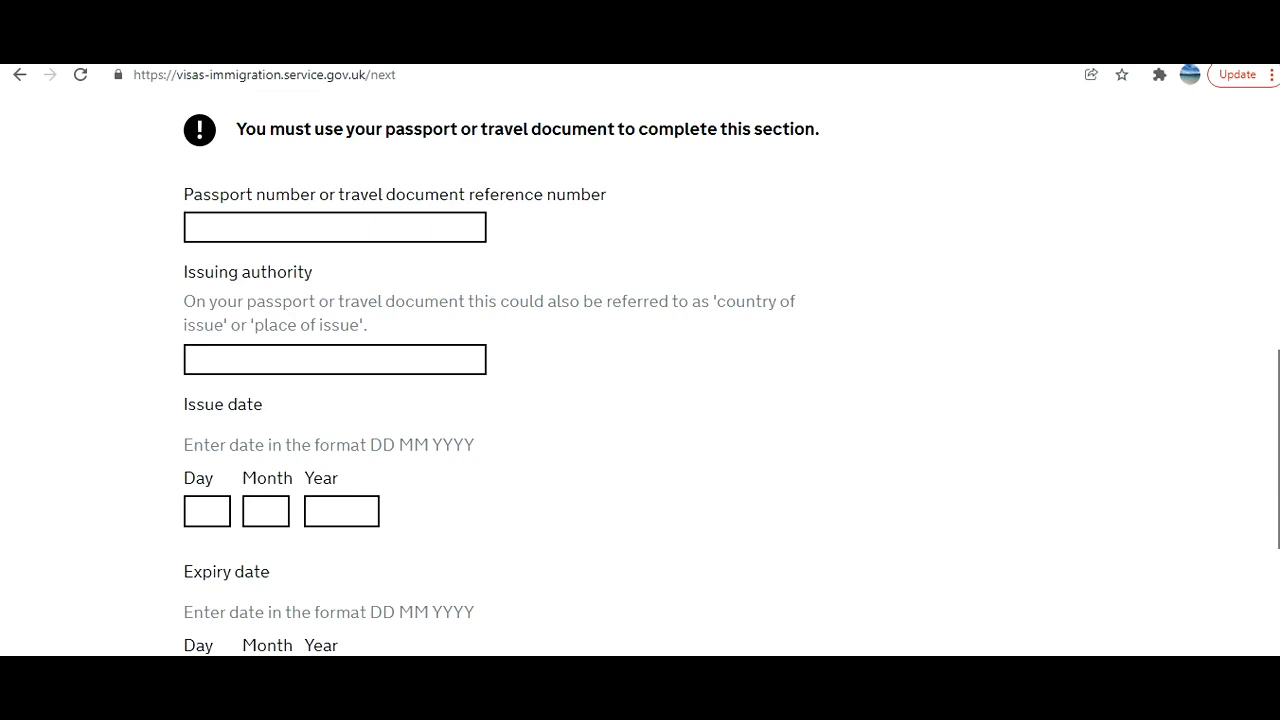
pyautogui.scroll(-2, 640, 380)
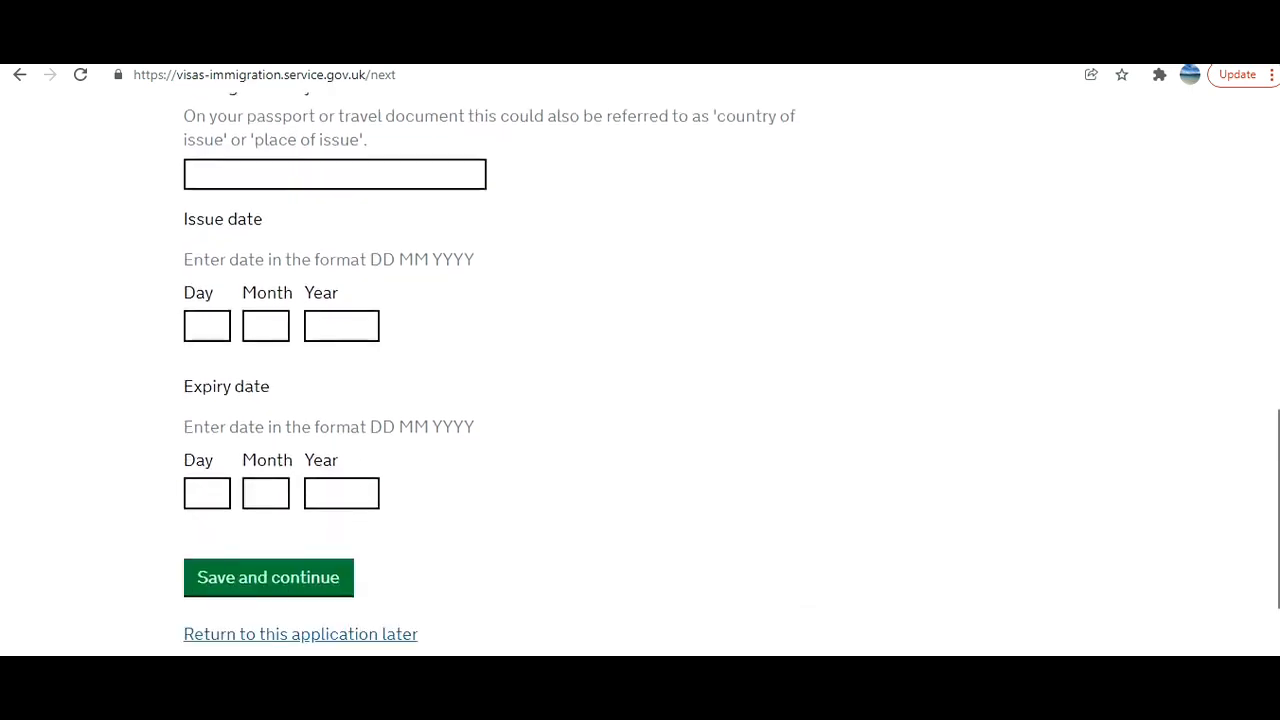
pyautogui.scroll(2, 1262, 508)
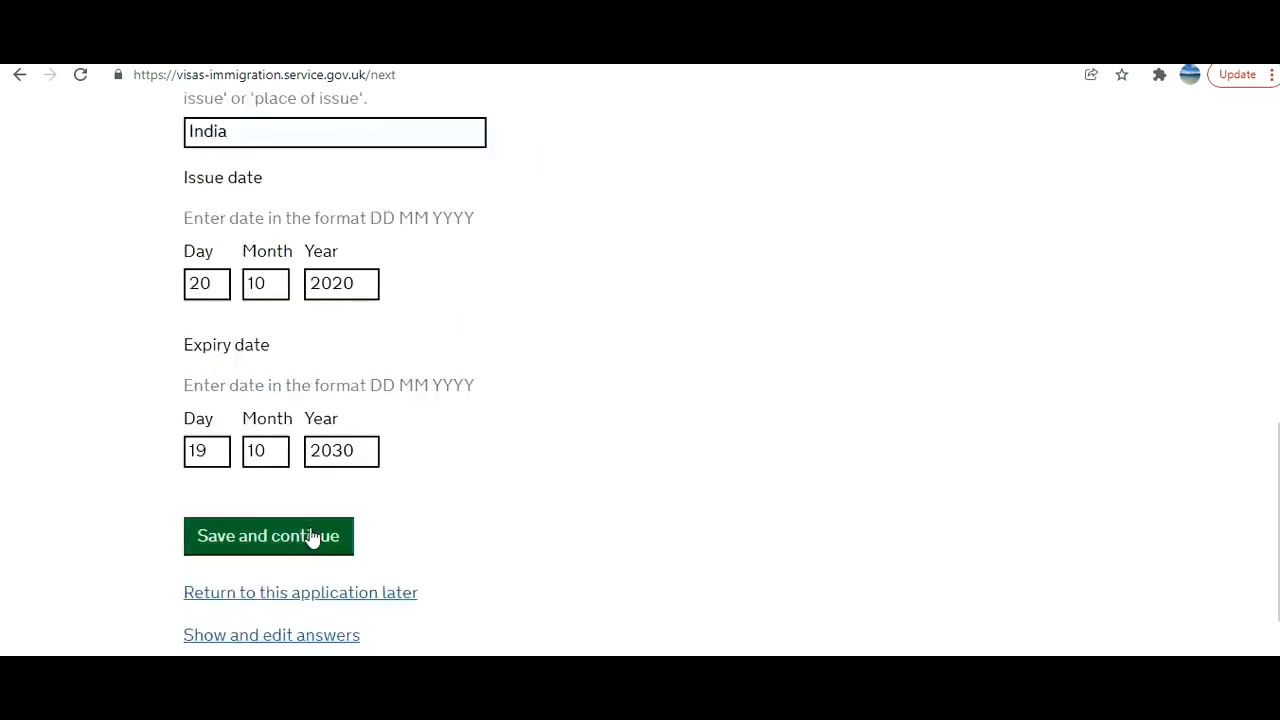
pyautogui.click(312, 537)
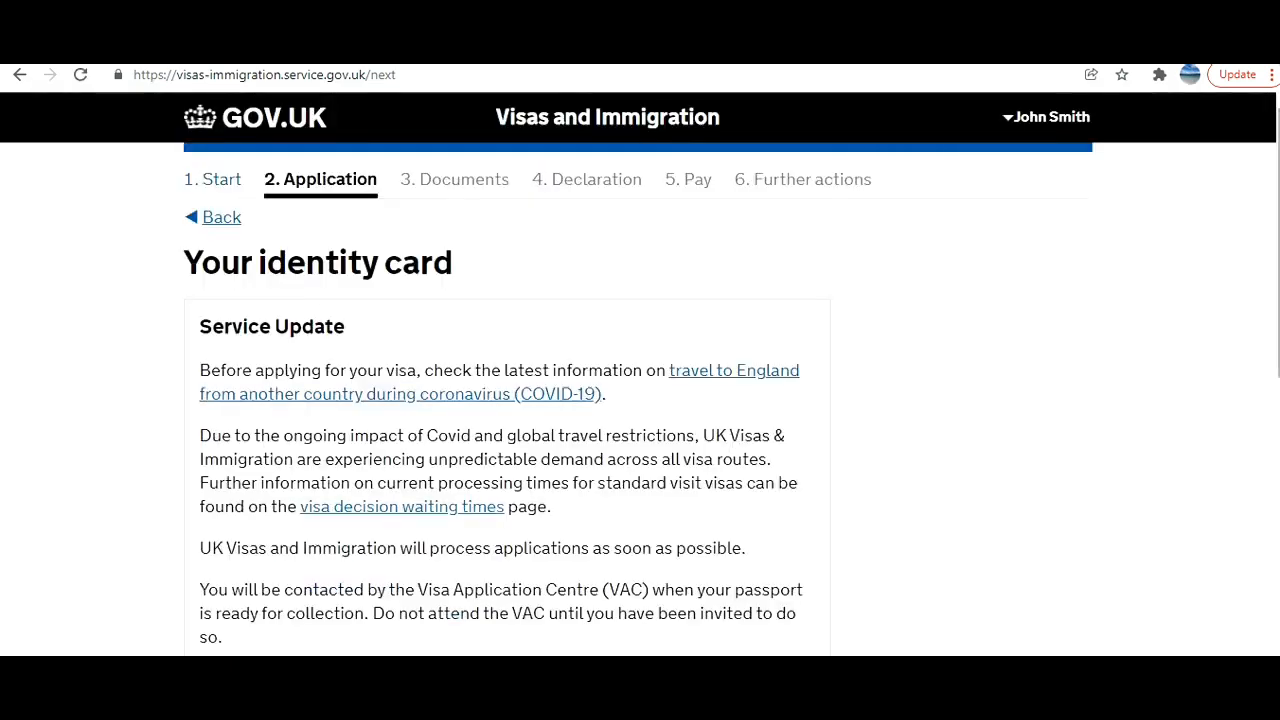
# Answer No to having a valid national identity card, and save.
pyautogui.scroll(-4, 755, 316)
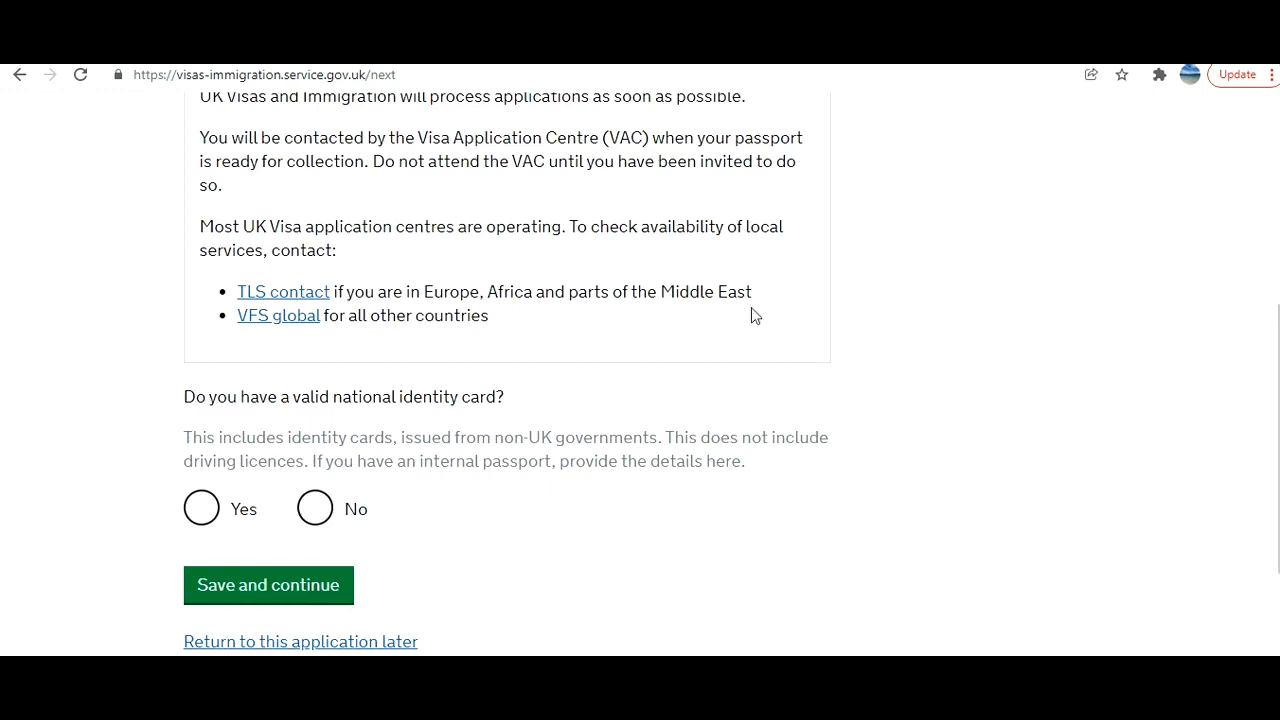
pyautogui.click(352, 512)
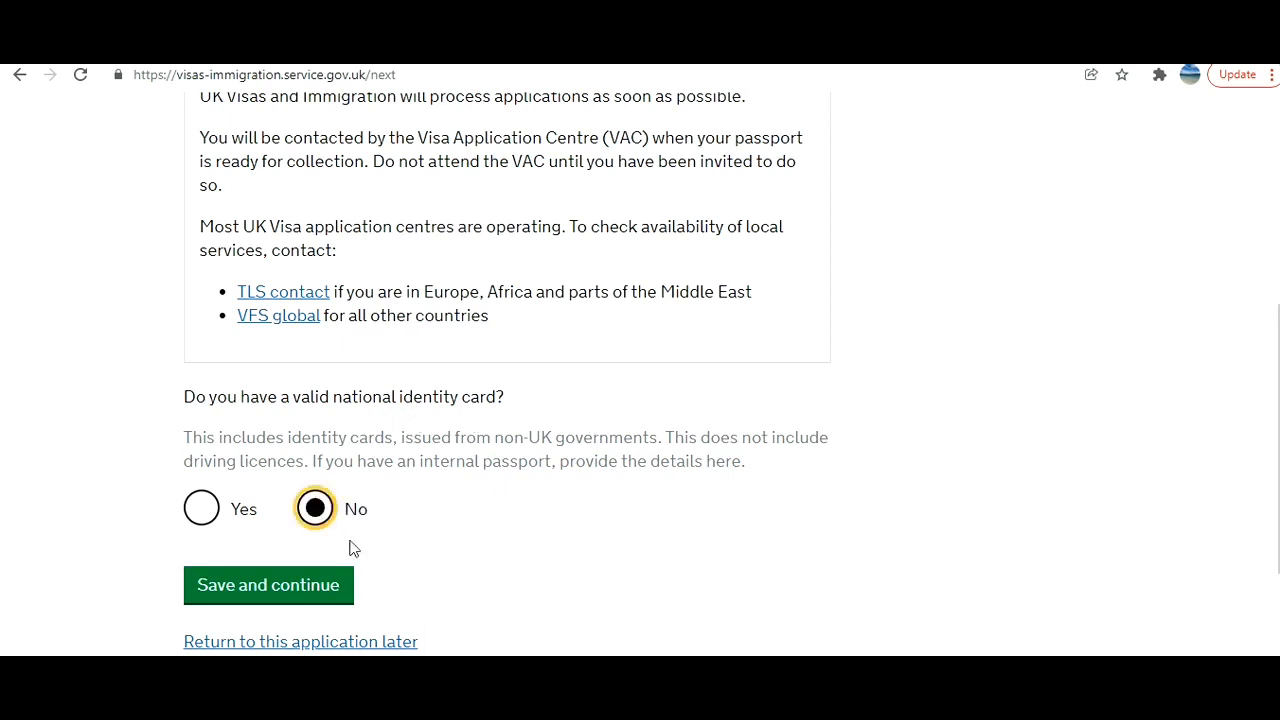
pyautogui.click(331, 587)
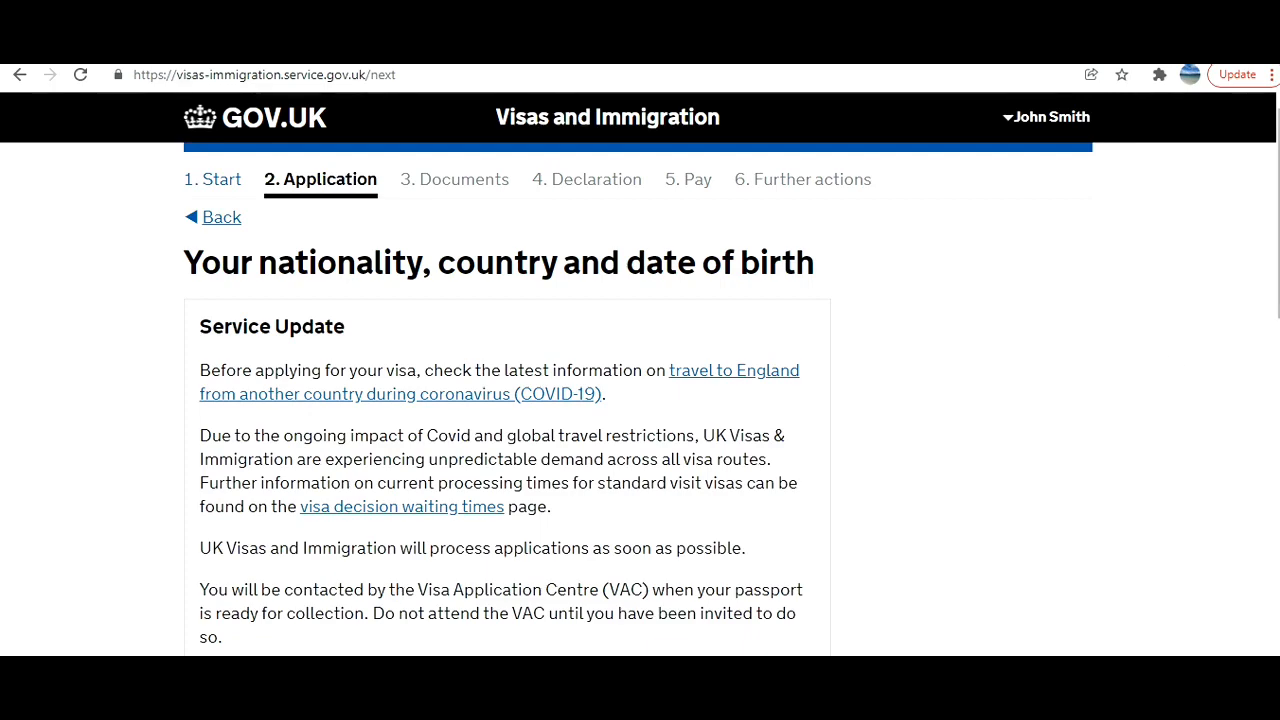
# Fill in the country of nationality, country of birth India, place of birth New Delhi and the date of birth, and save.
pyautogui.scroll(-4, 640, 374)
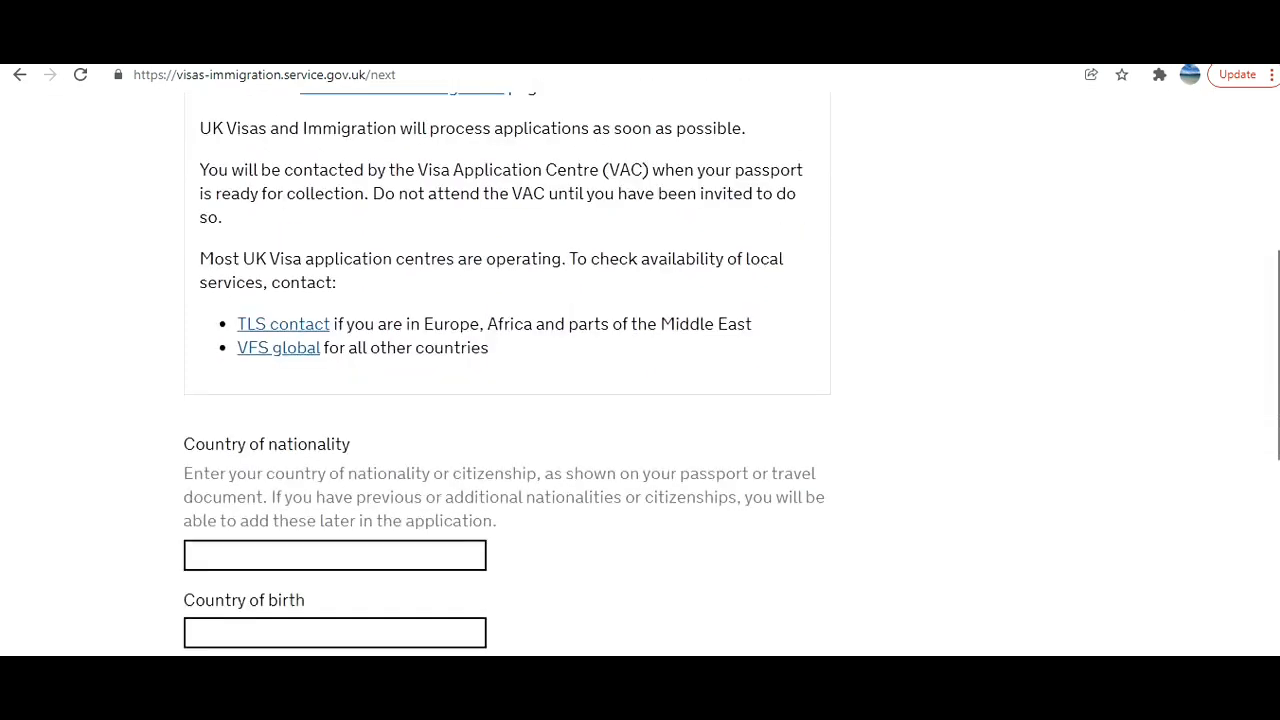
pyautogui.scroll(-3, 507, 378)
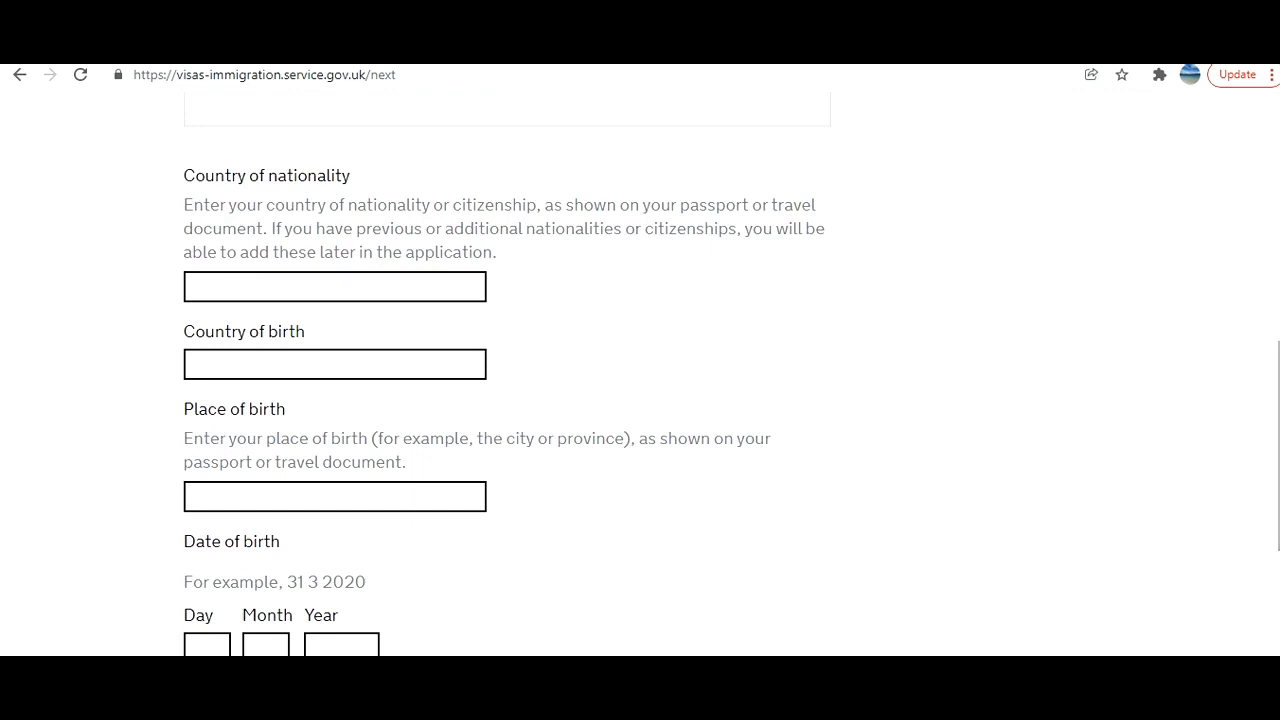
pyautogui.scroll(-1, 507, 378)
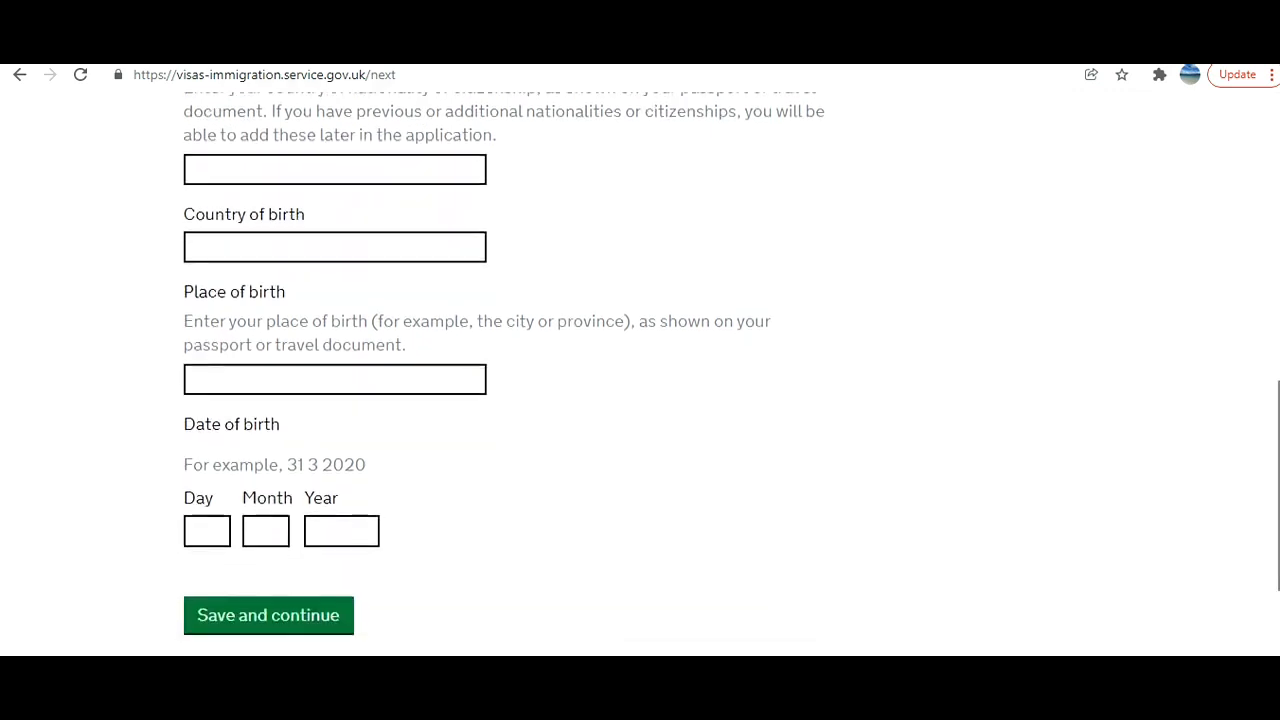
pyautogui.scroll(-1, 507, 378)
pyautogui.scroll(1, 507, 378)
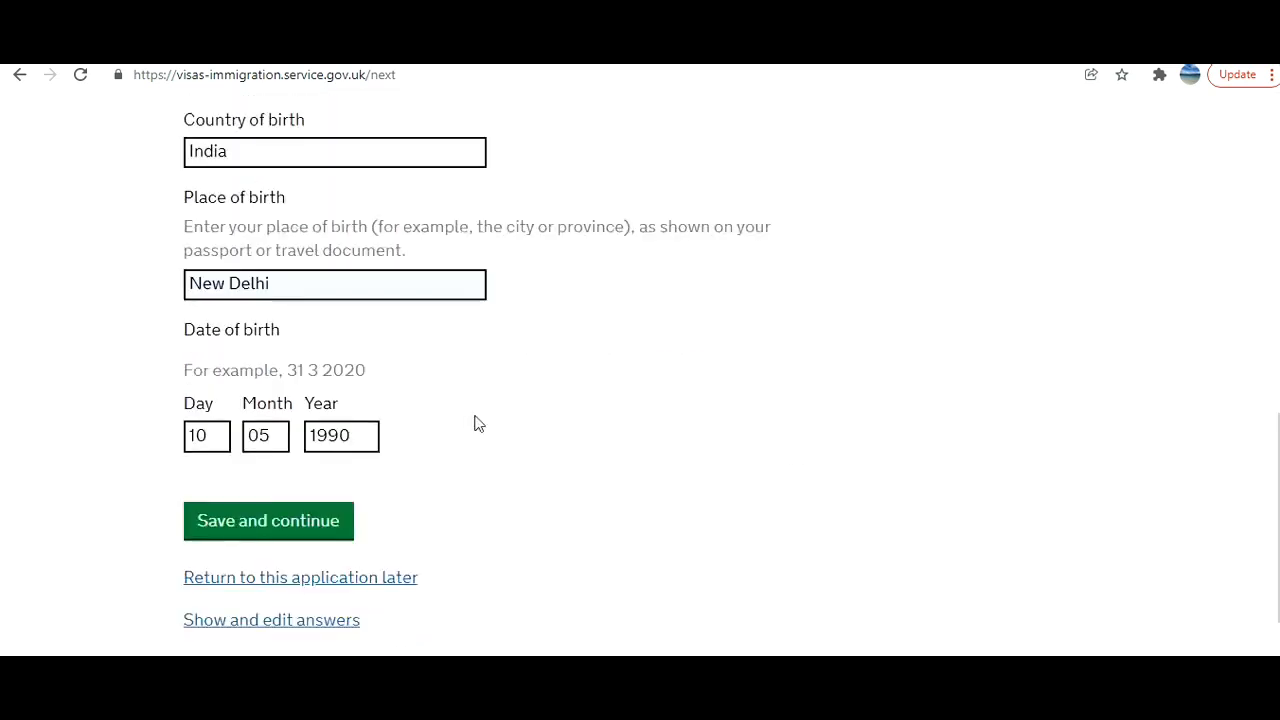
pyautogui.click(304, 522)
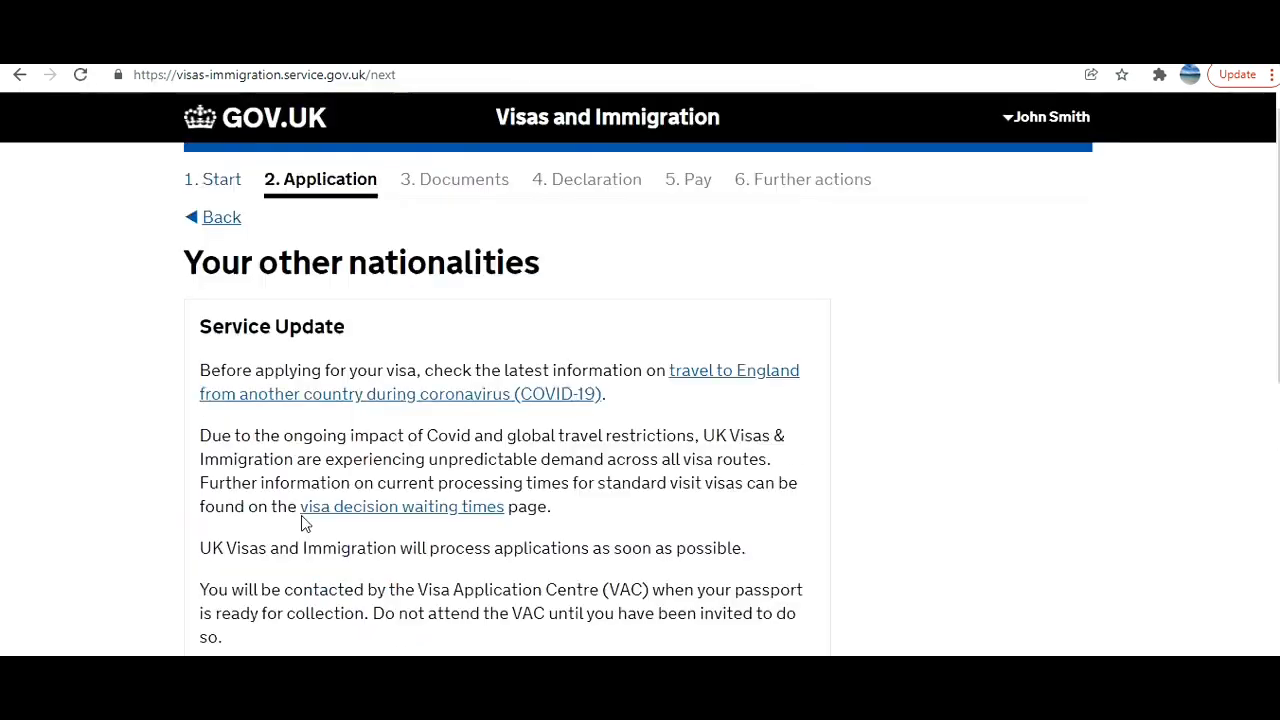
# Answer No to holding or ever having held any other nationality or citizenship, and save.
pyautogui.scroll(-5, 572, 522)
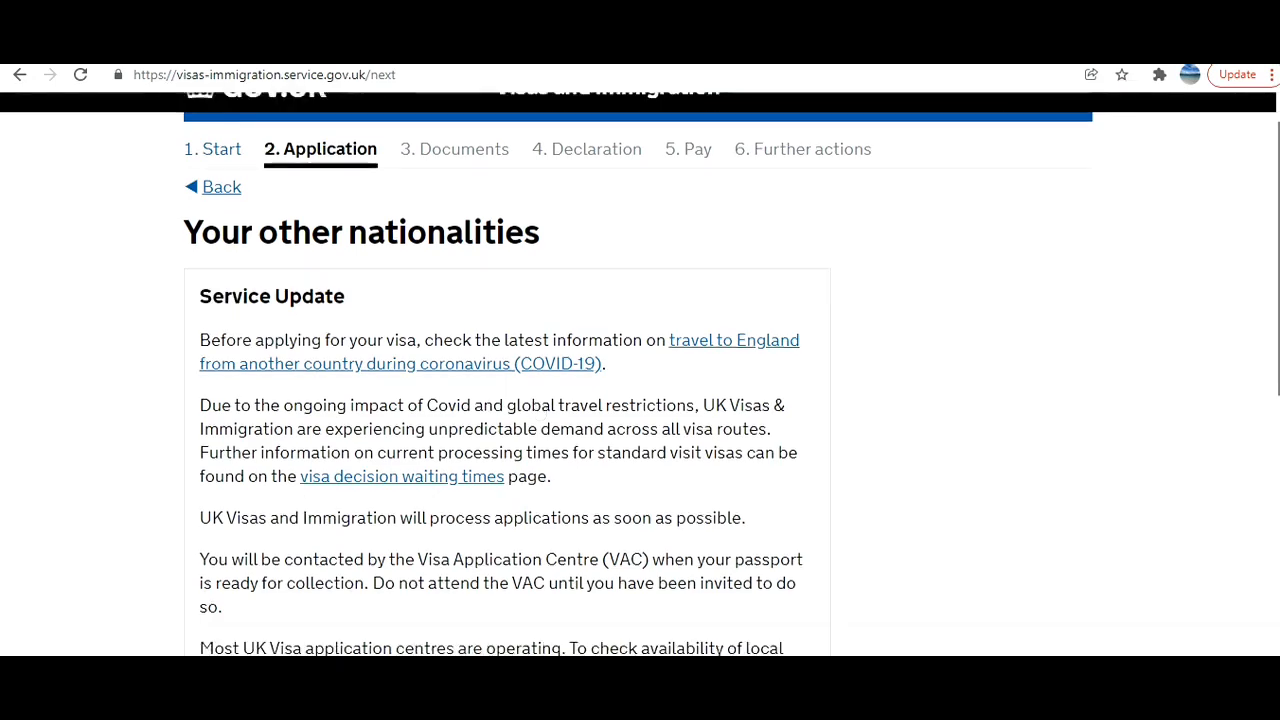
pyautogui.click(314, 466)
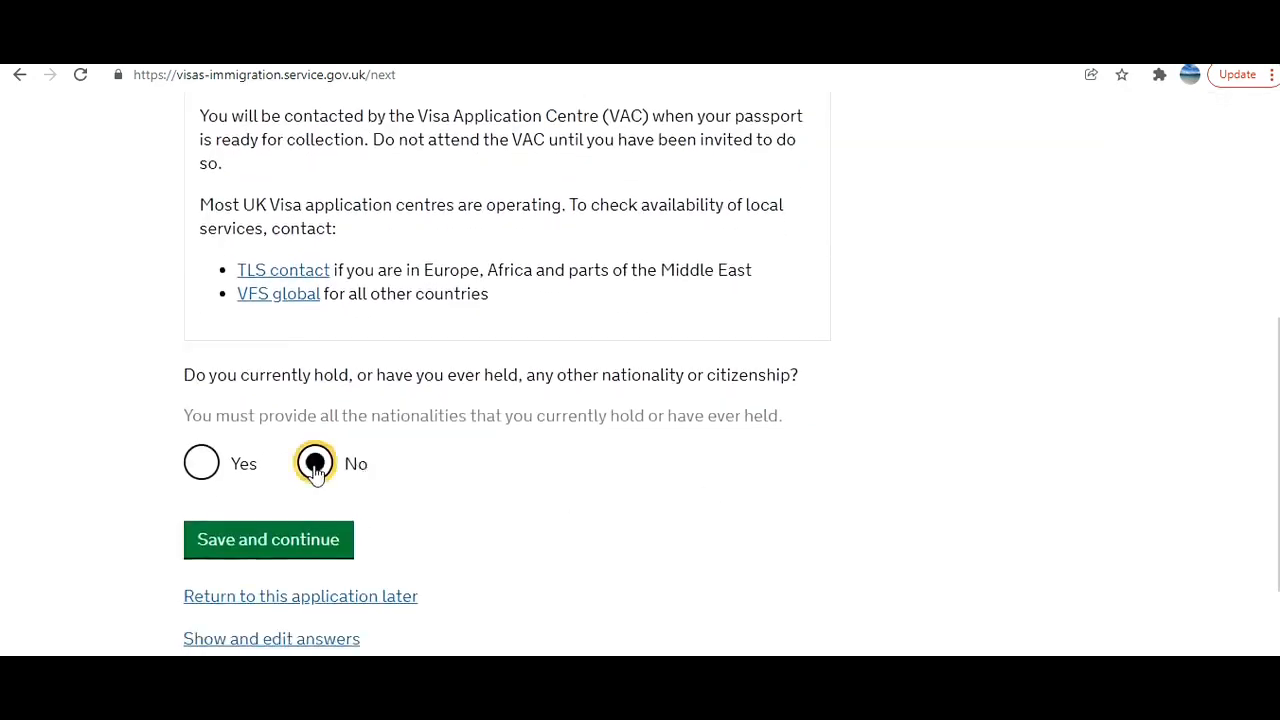
pyautogui.click(336, 546)
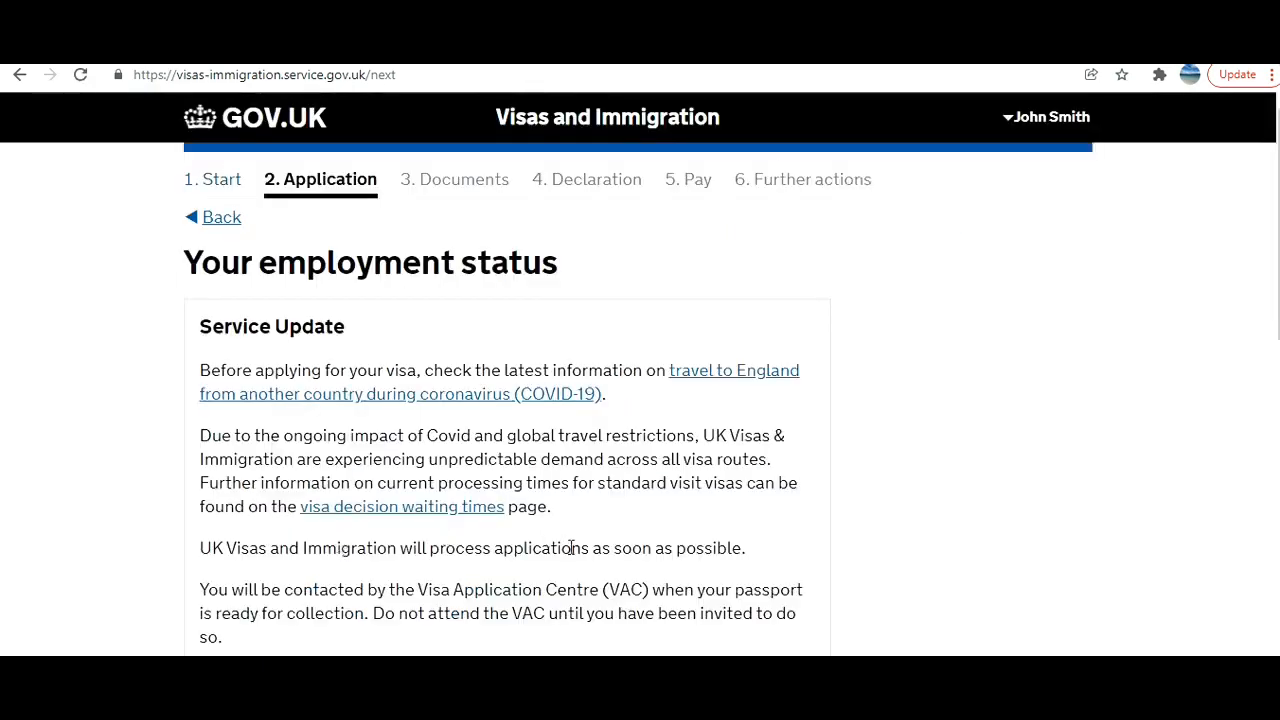
# Set the employment status to Self-employed, and save.
pyautogui.scroll(-7, 640, 400)
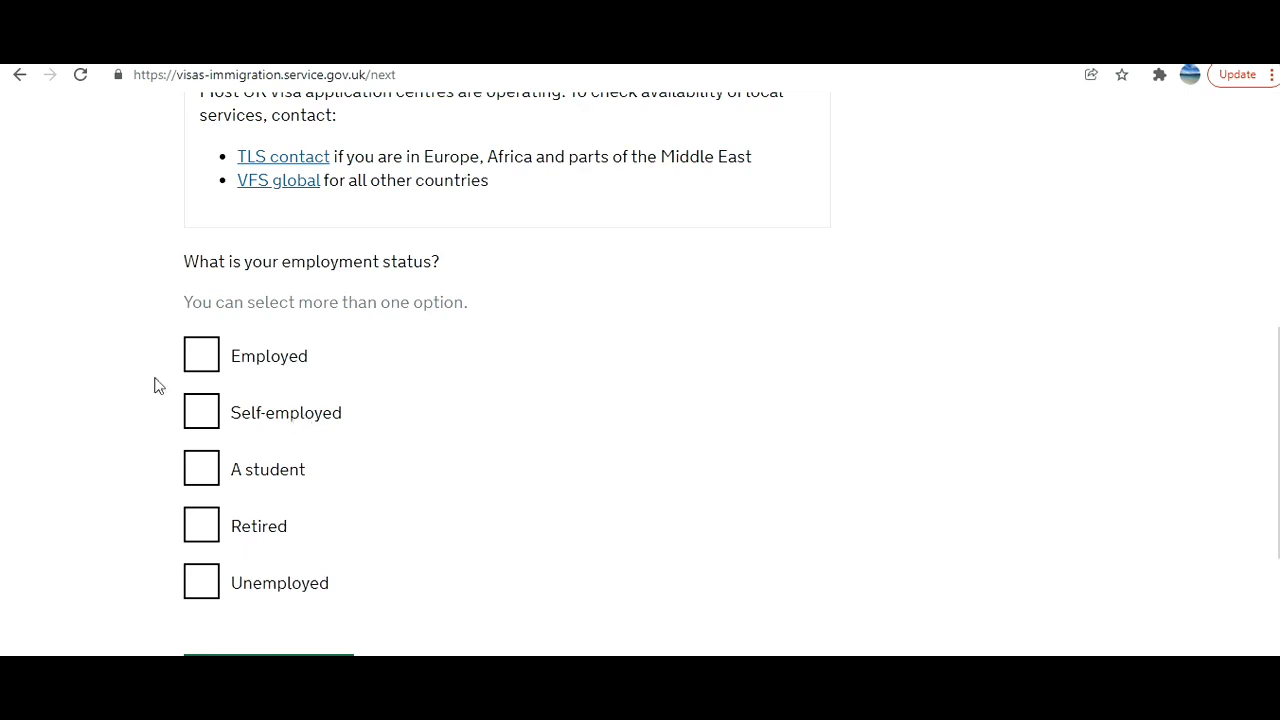
pyautogui.click(203, 420)
pyautogui.click(291, 652)
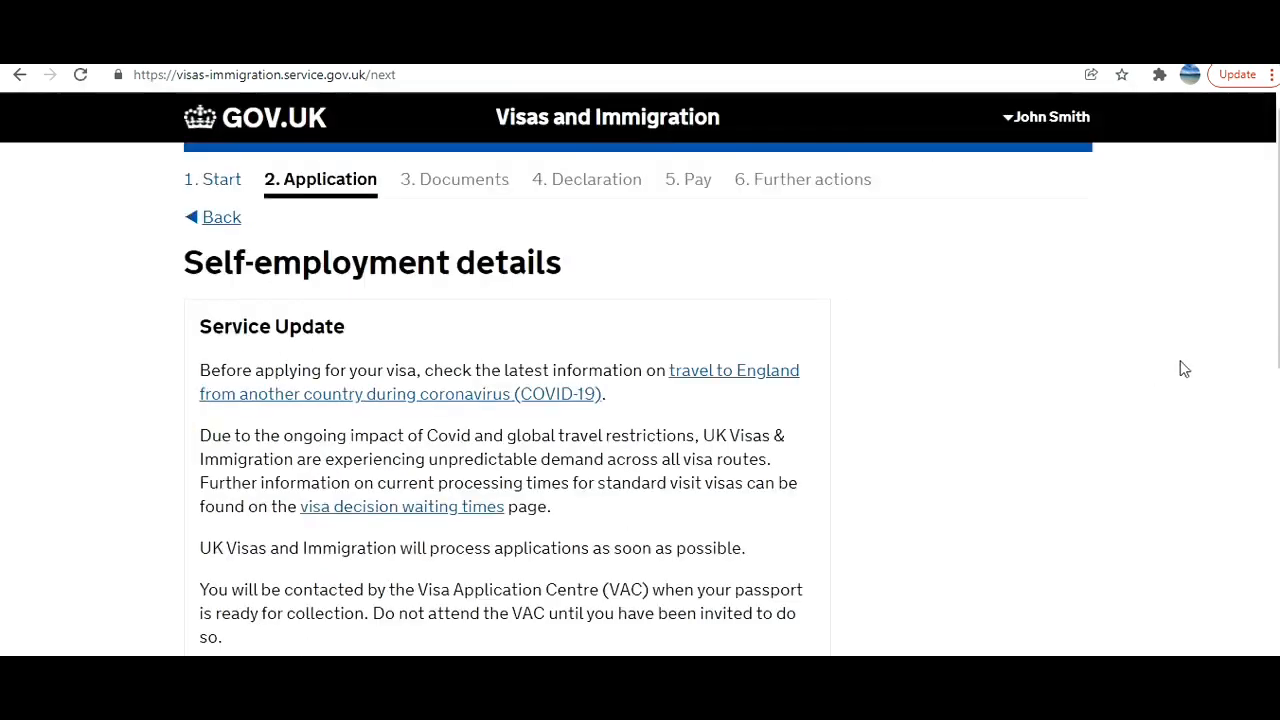
# Enter the job as Businessman with yearly earnings of 10000000 INR, and save the self-employment details.
pyautogui.scroll(-3, 1275, 370)
pyautogui.scroll(-3, 640, 374)
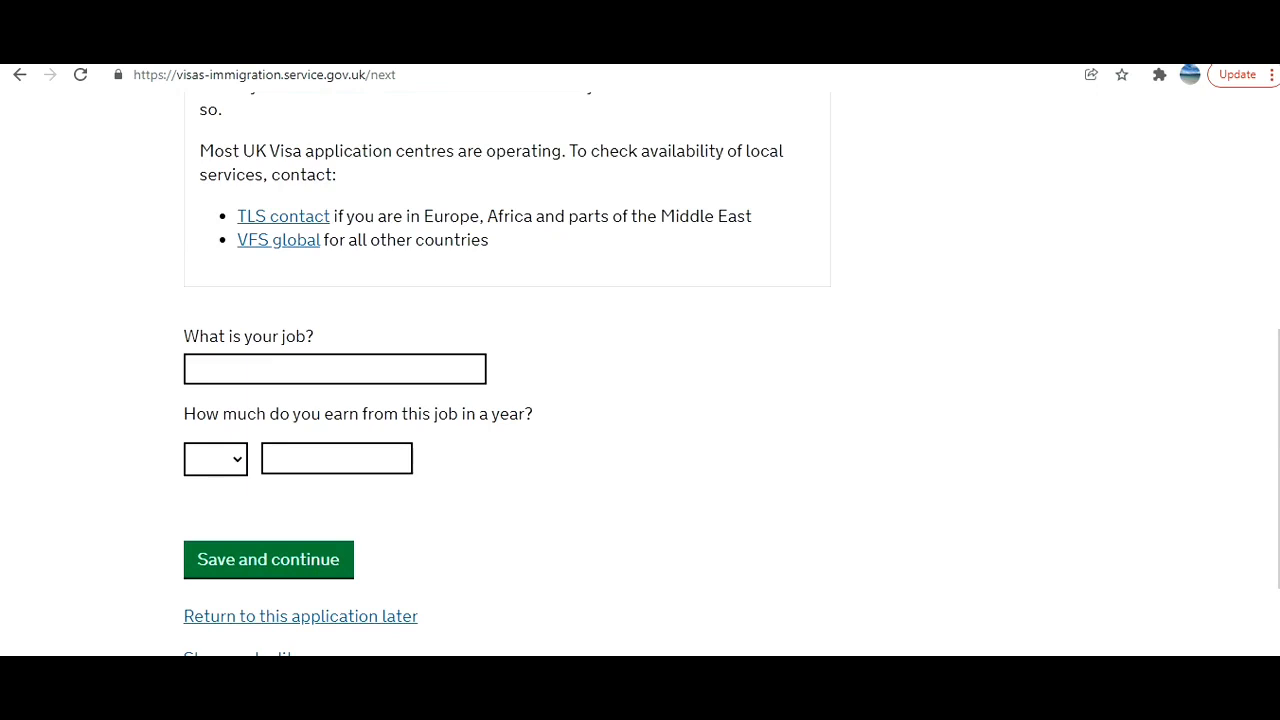
pyautogui.click(226, 476)
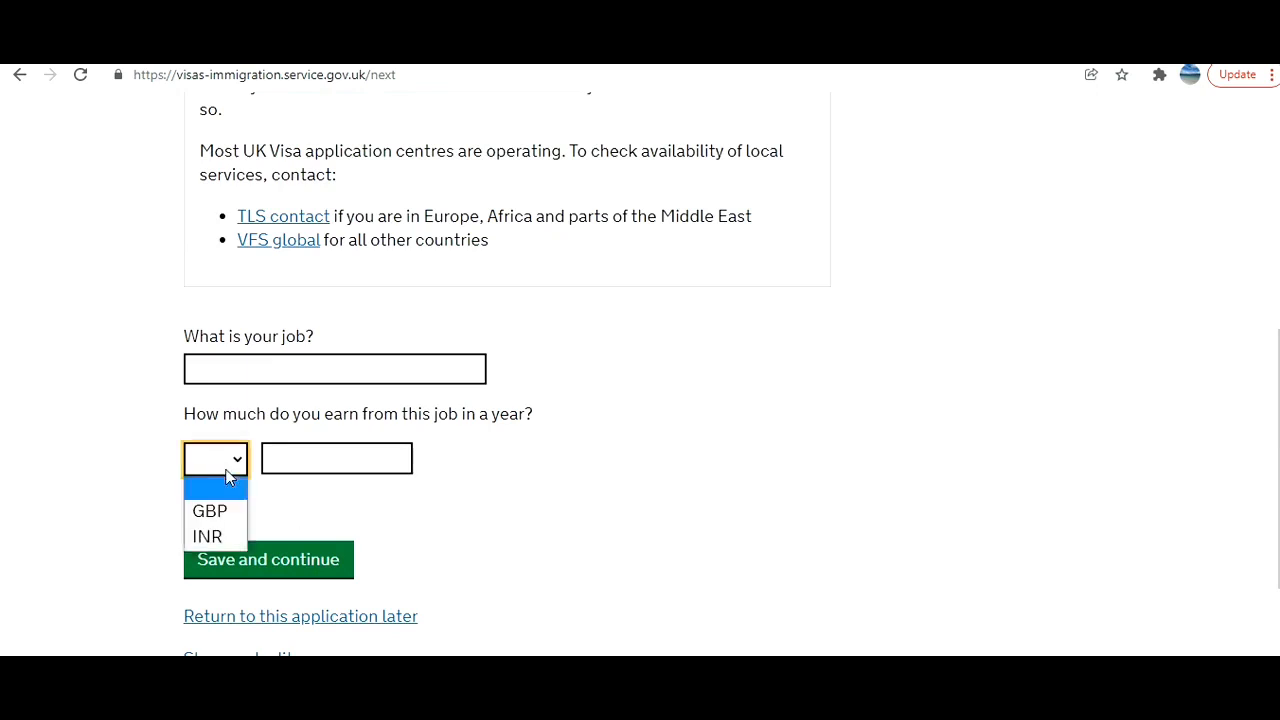
pyautogui.click(210, 534)
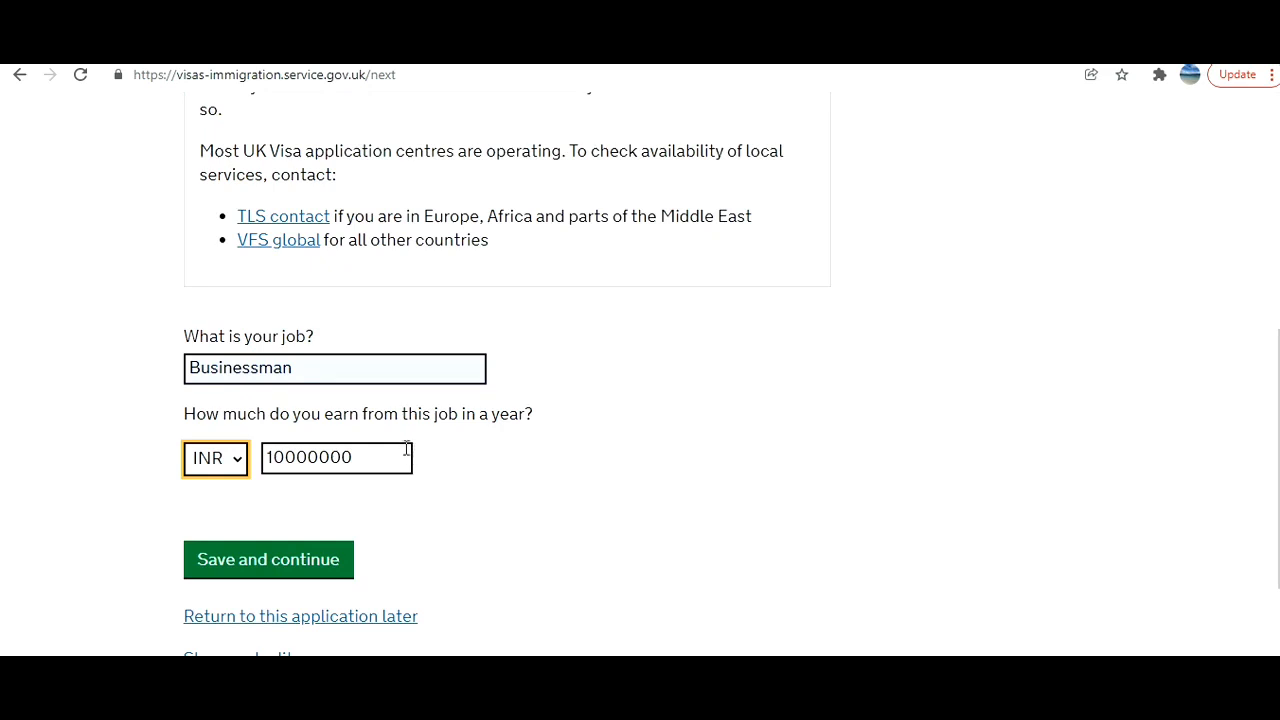
pyautogui.click(280, 565)
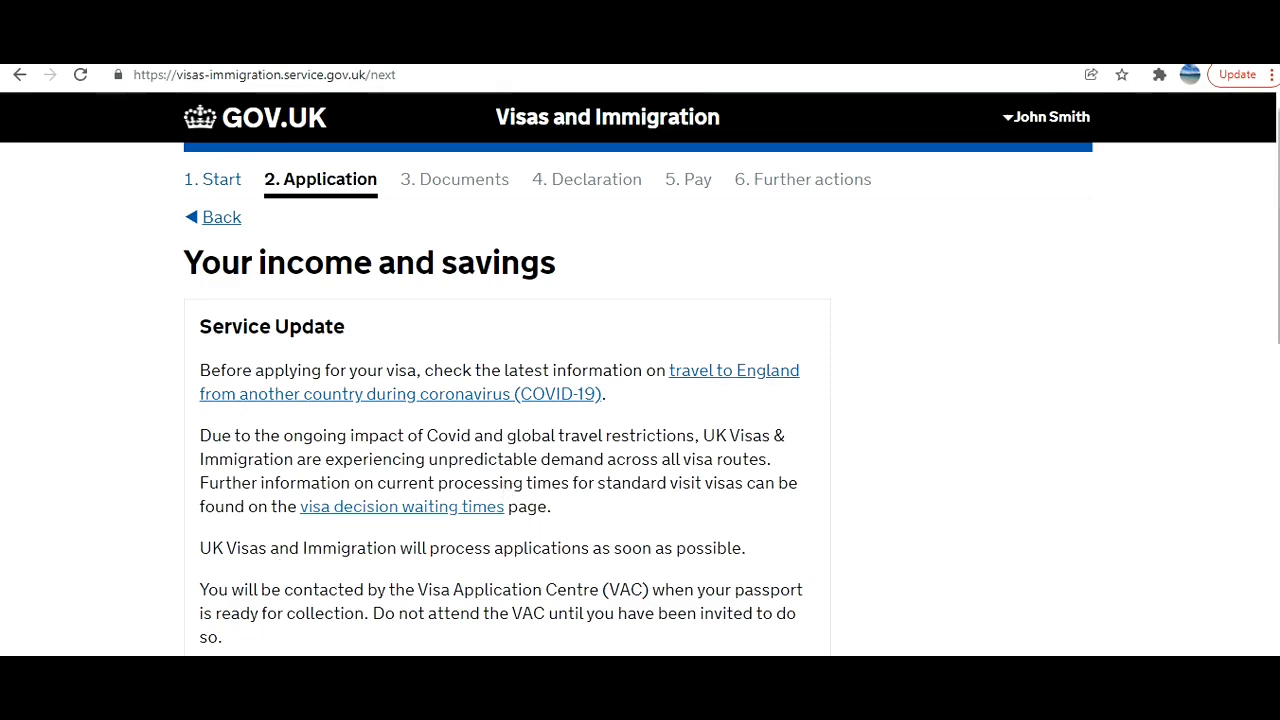
# Declare Savings as the only additional funds, set the amount to 30000 GBP, and save.
pyautogui.moveTo(1278, 194); pyautogui.dragTo(1278, 382)
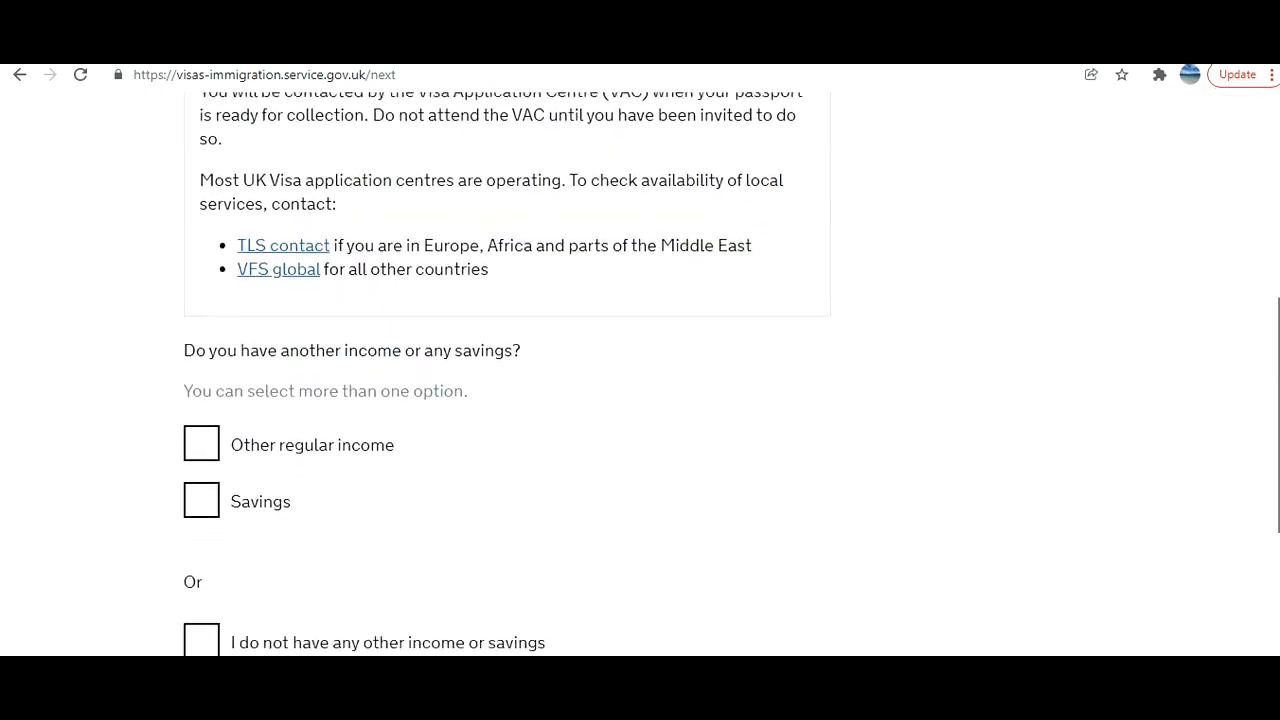
pyautogui.click(197, 511)
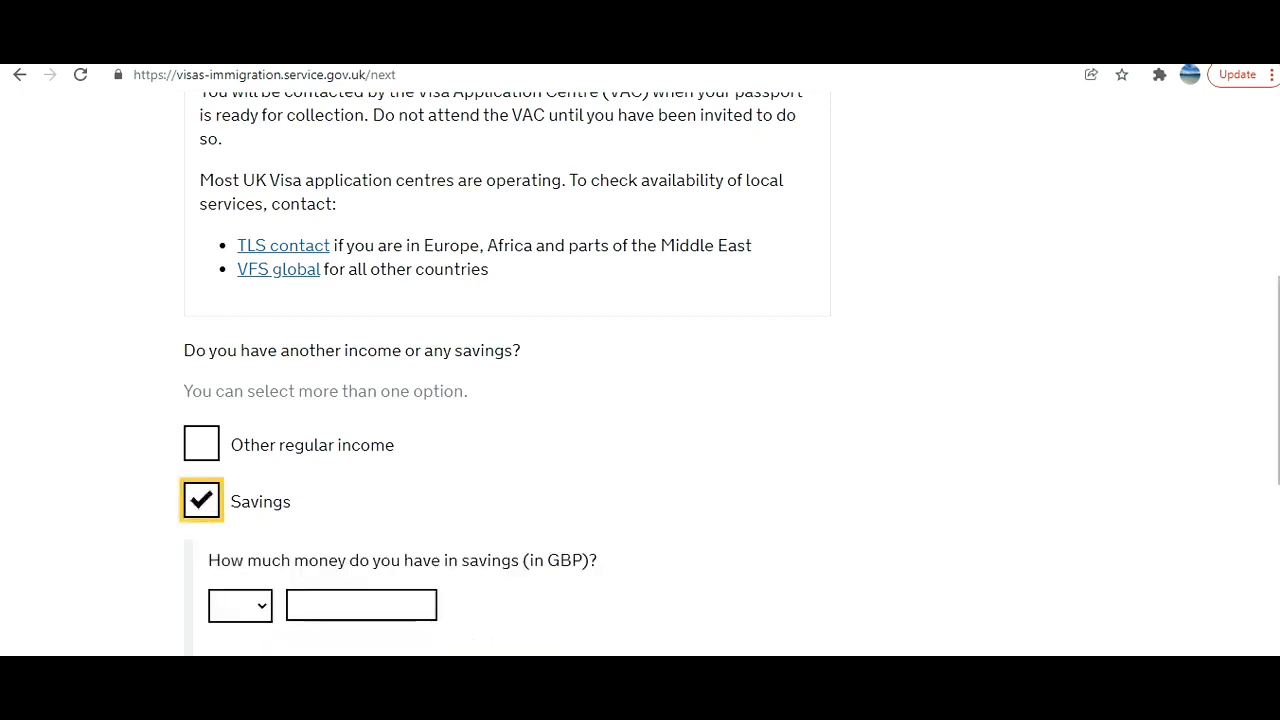
pyautogui.moveTo(1278, 382); pyautogui.dragTo(1278, 478)
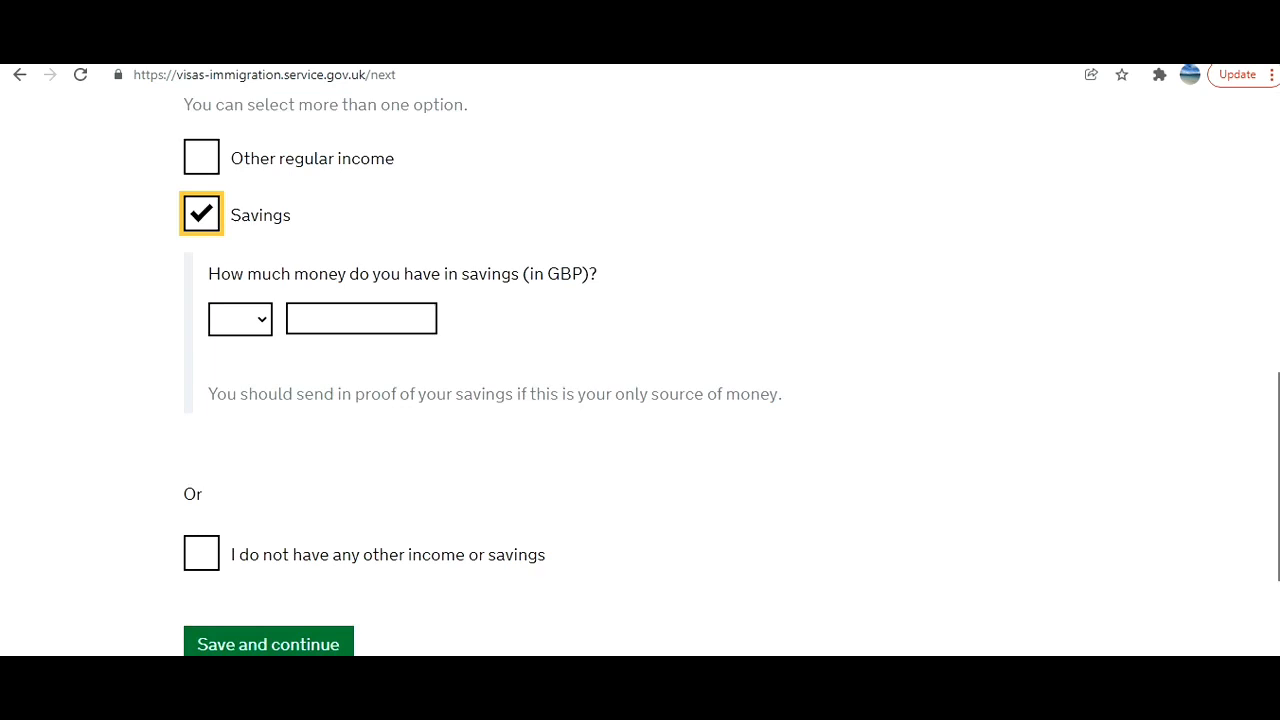
pyautogui.click(262, 320)
pyautogui.click(234, 371)
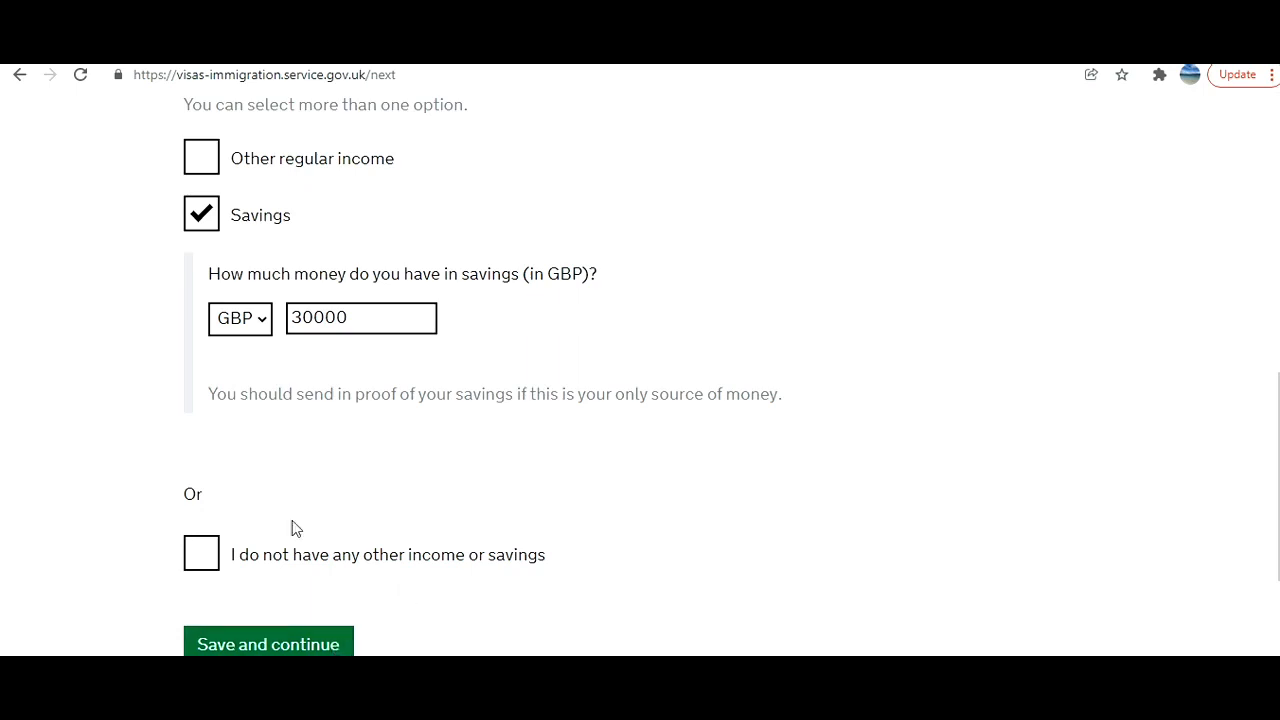
pyautogui.click(288, 645)
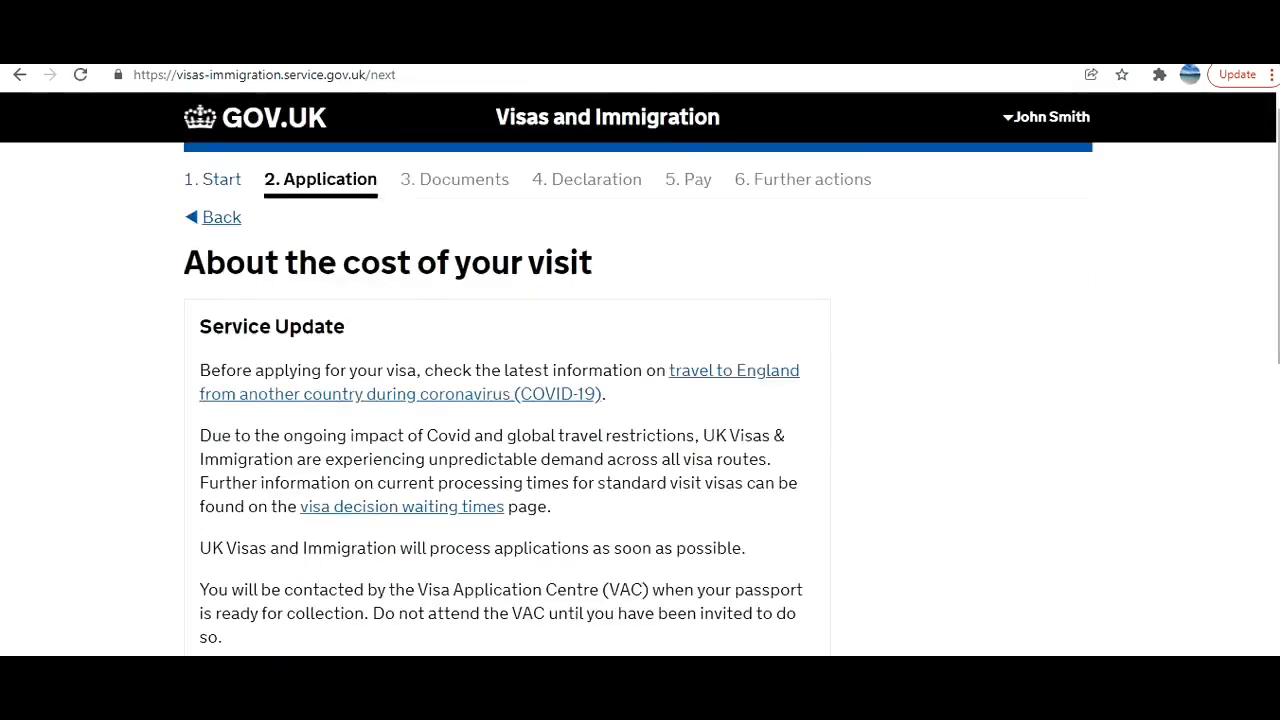
# Set the money personally planned for spending on the UK visit to 15000 GBP, and save.
pyautogui.scroll(-5, 1065, 328)
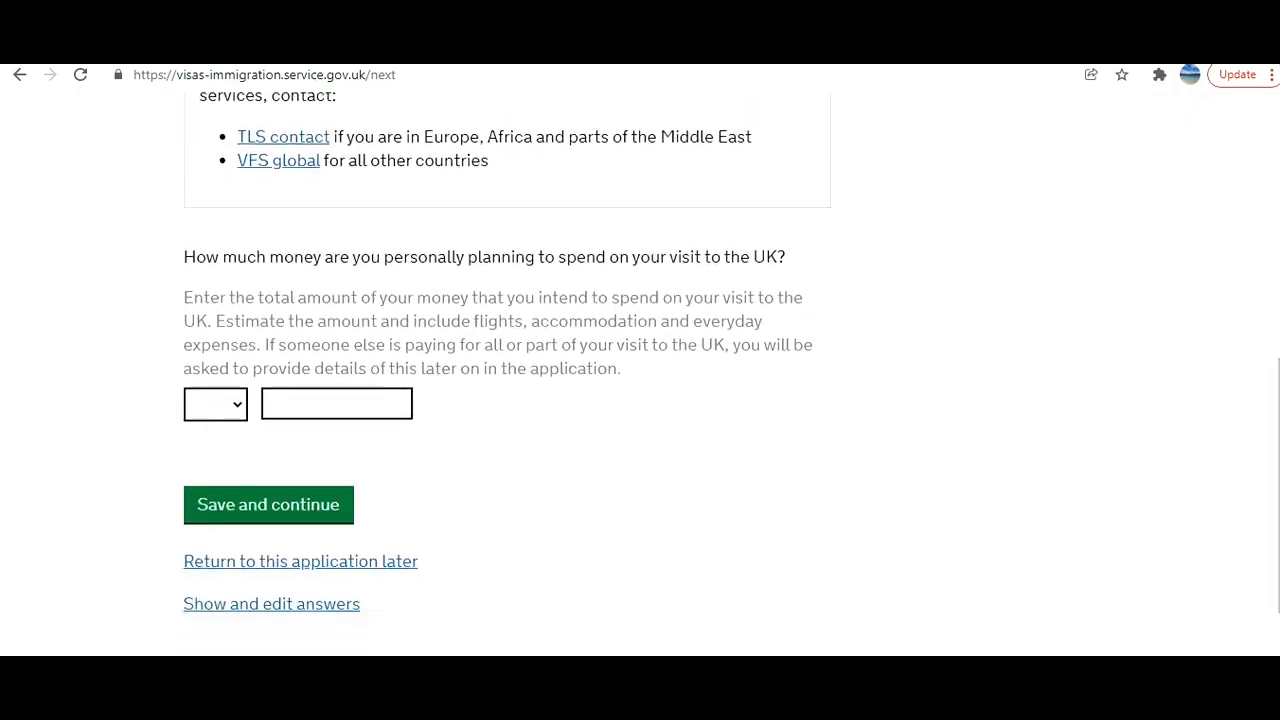
pyautogui.click(220, 409)
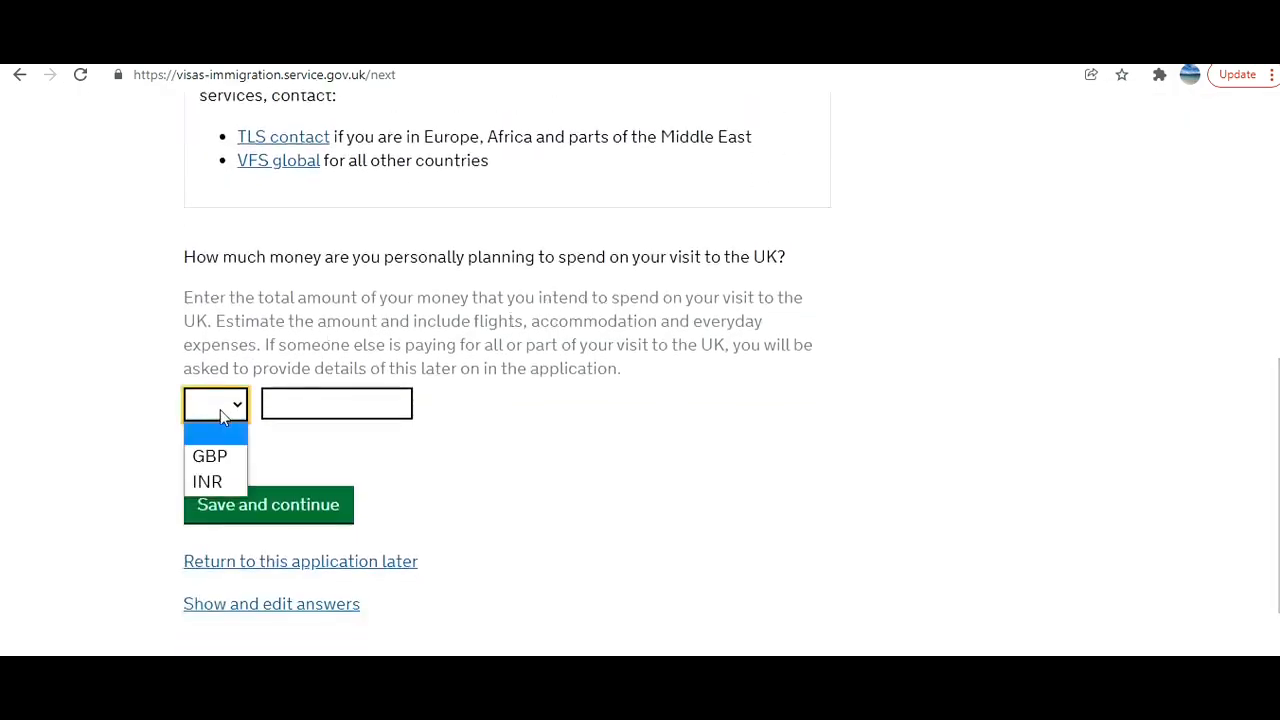
pyautogui.click(213, 455)
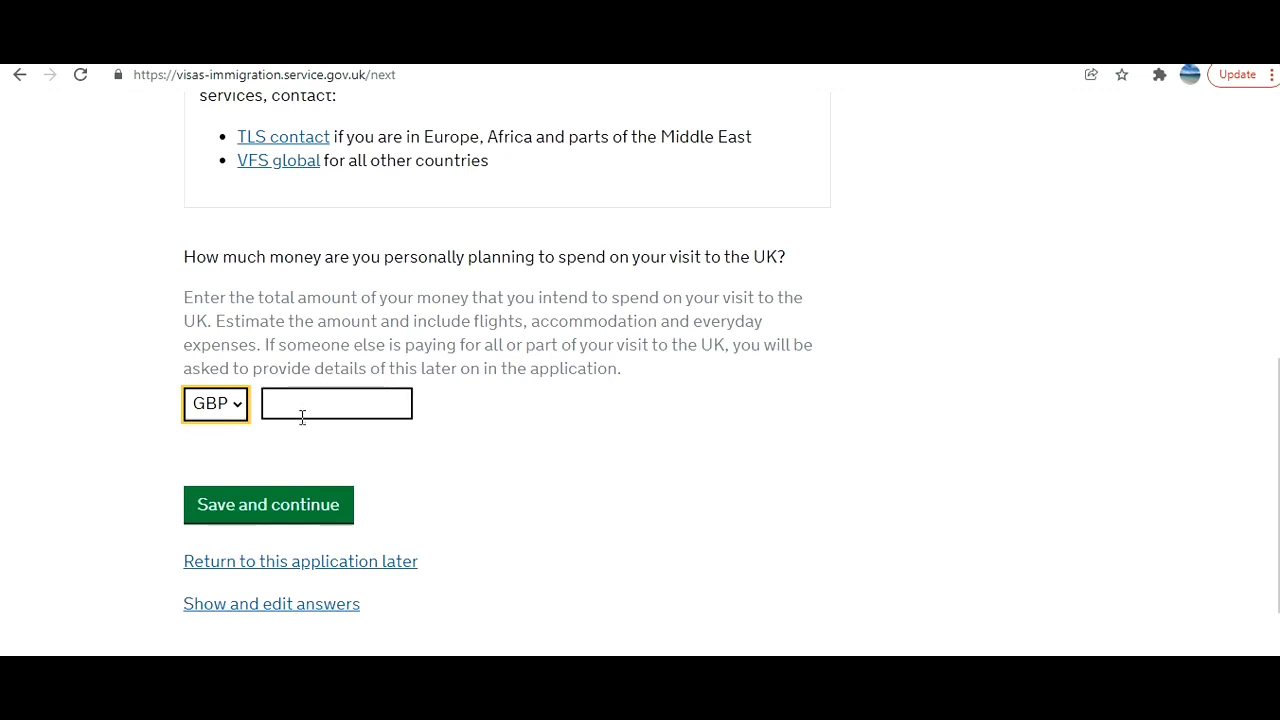
pyautogui.click(299, 416)
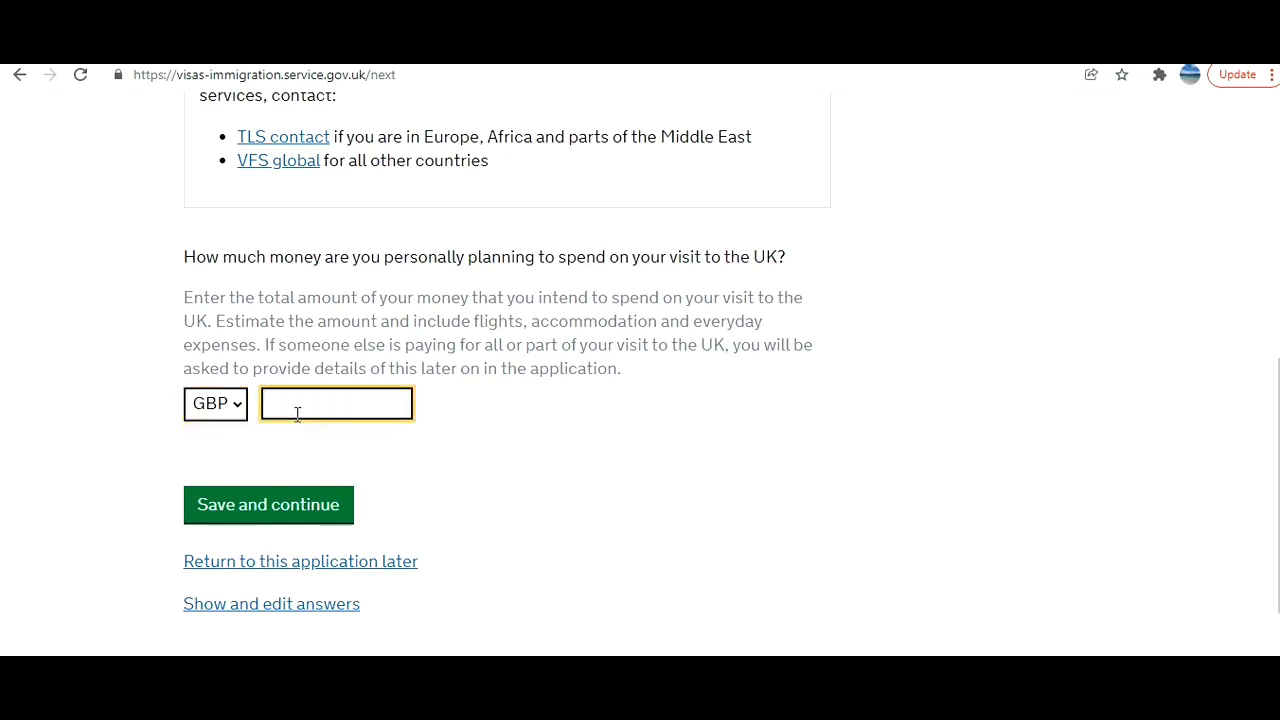
pyautogui.write('15000')
pyautogui.click(250, 516)
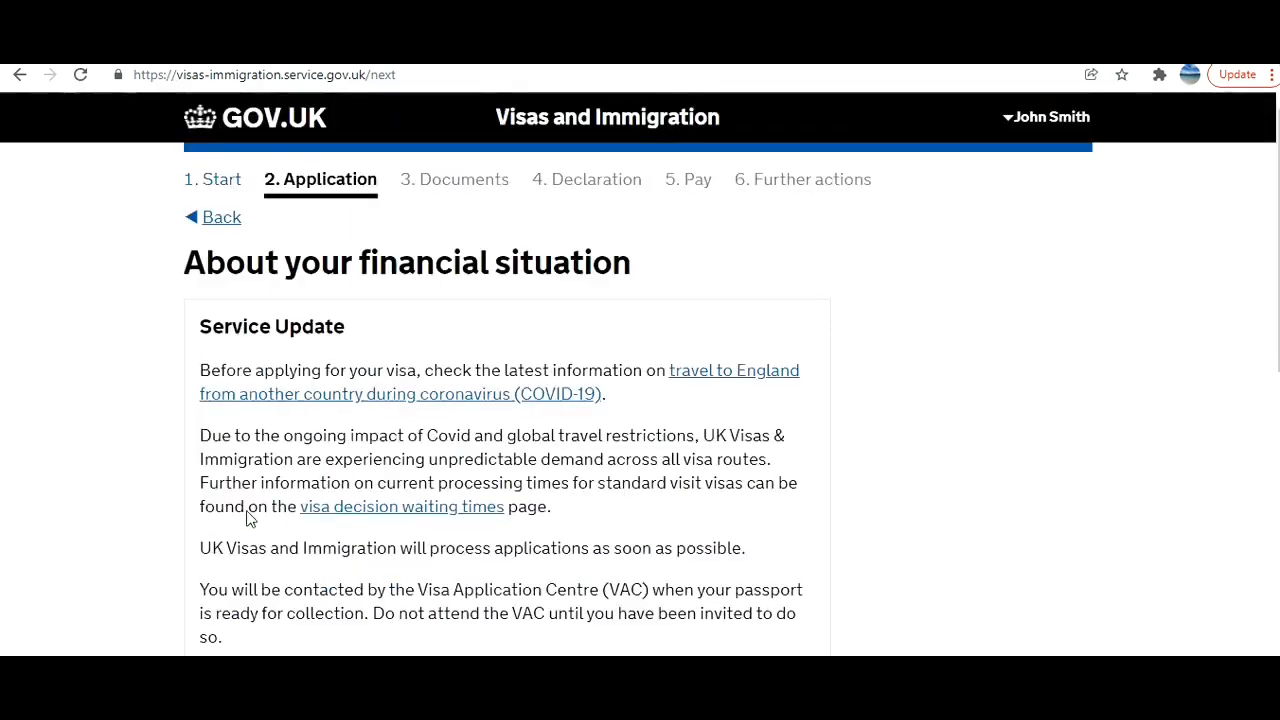
# Set the total amount of money spent each month to 3000 GBP, and save.
pyautogui.moveTo(1277, 238); pyautogui.dragTo(1272, 500)
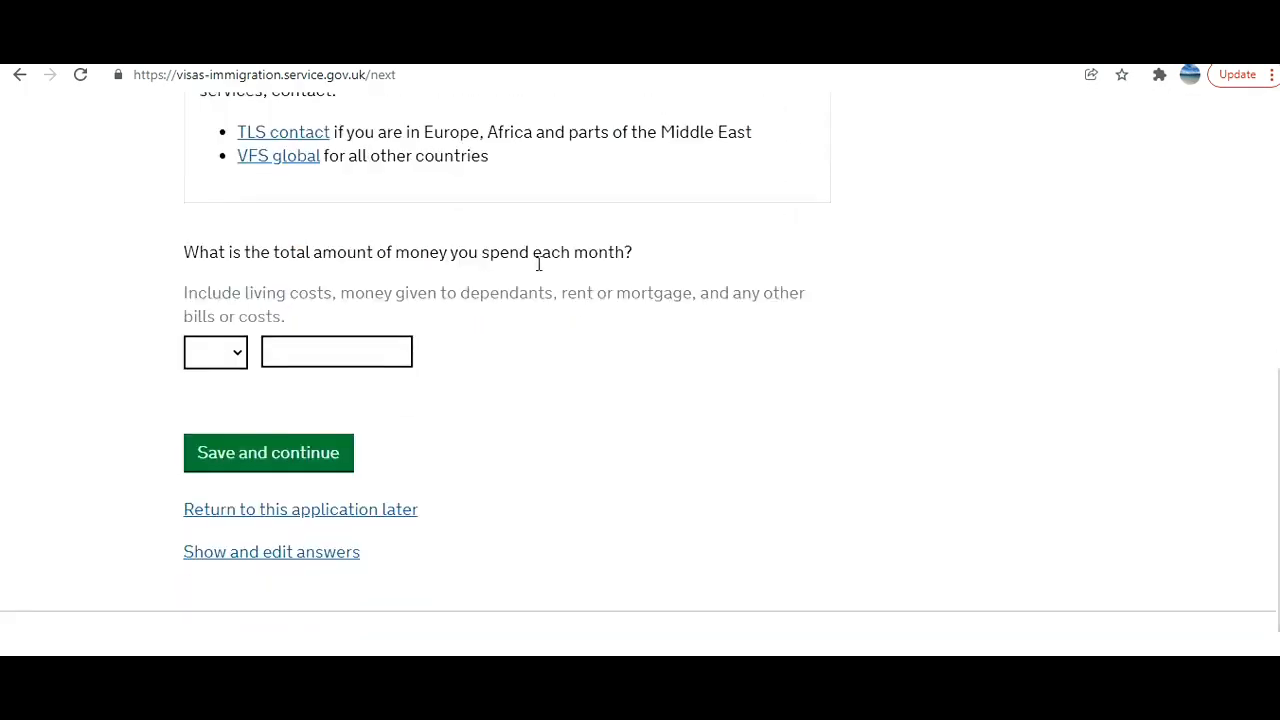
pyautogui.click(220, 351)
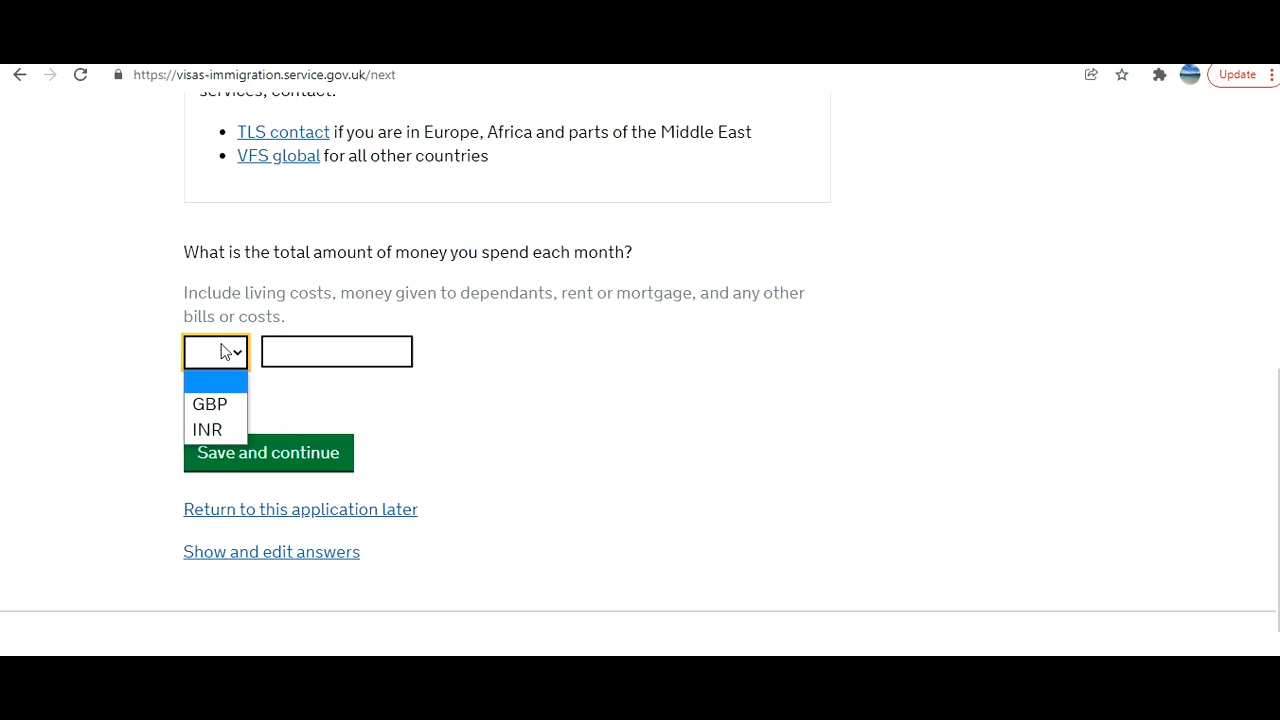
pyautogui.click(214, 406)
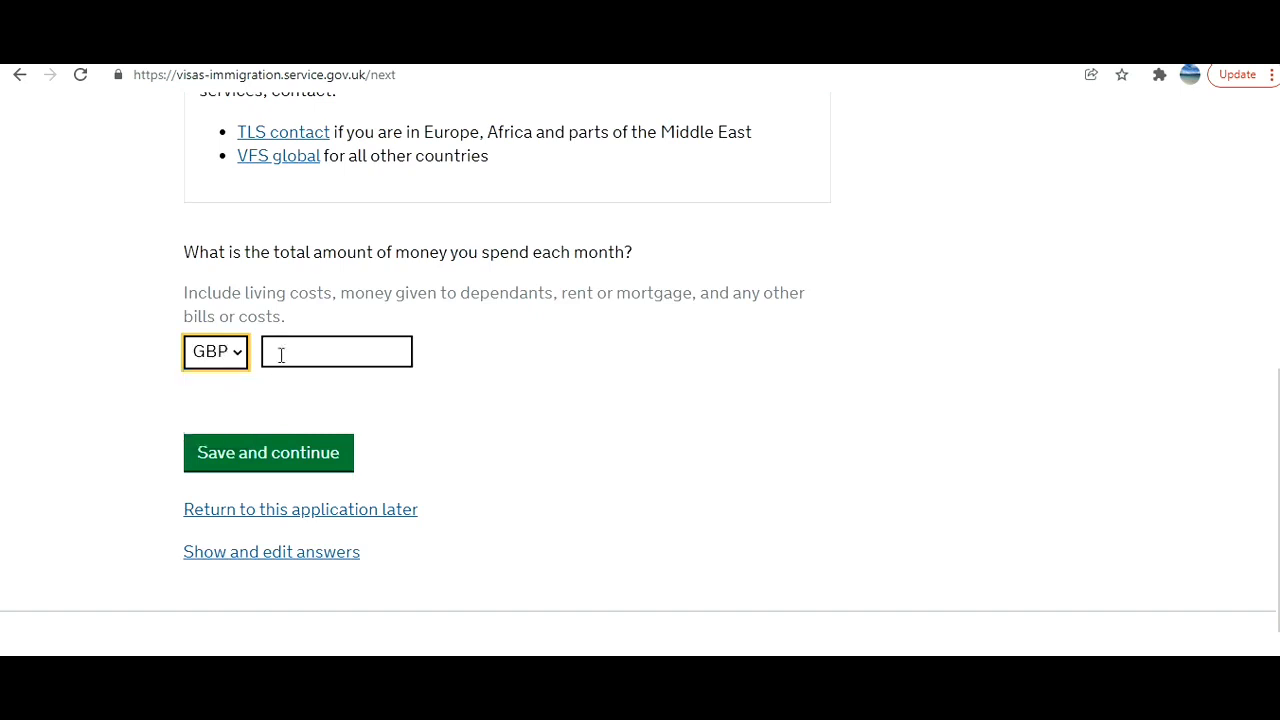
pyautogui.click(281, 355)
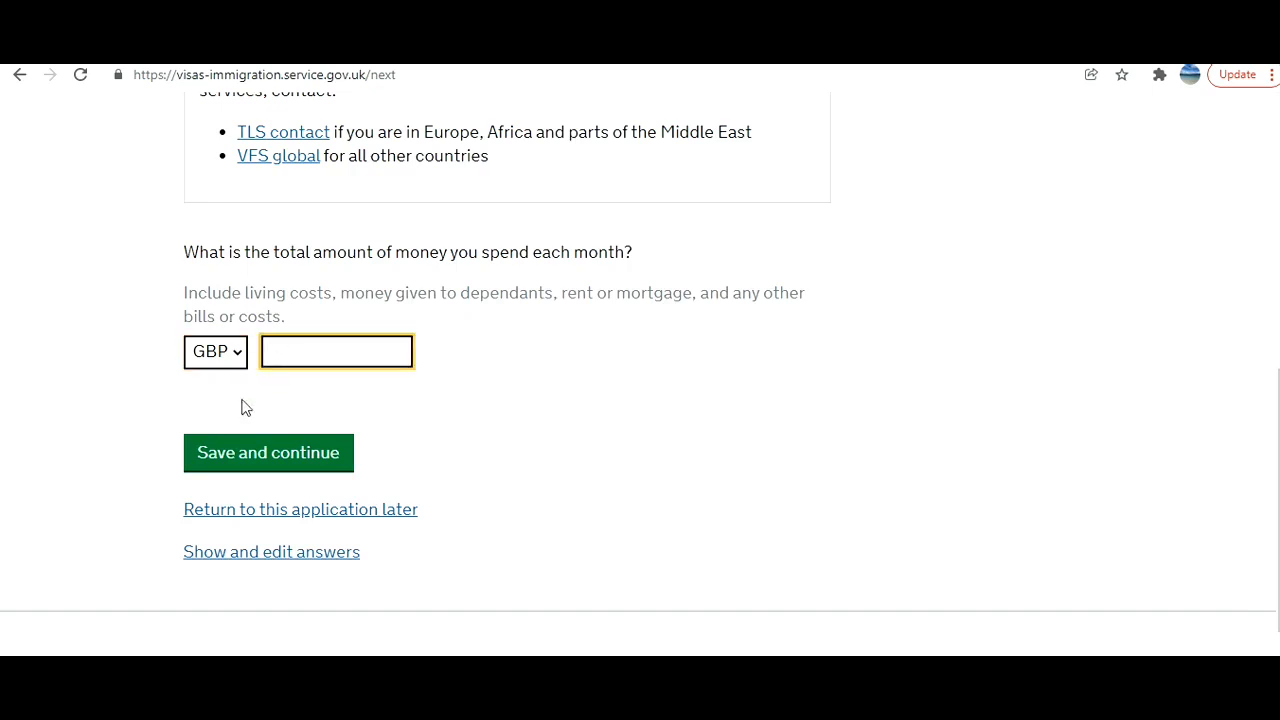
pyautogui.write('3000')
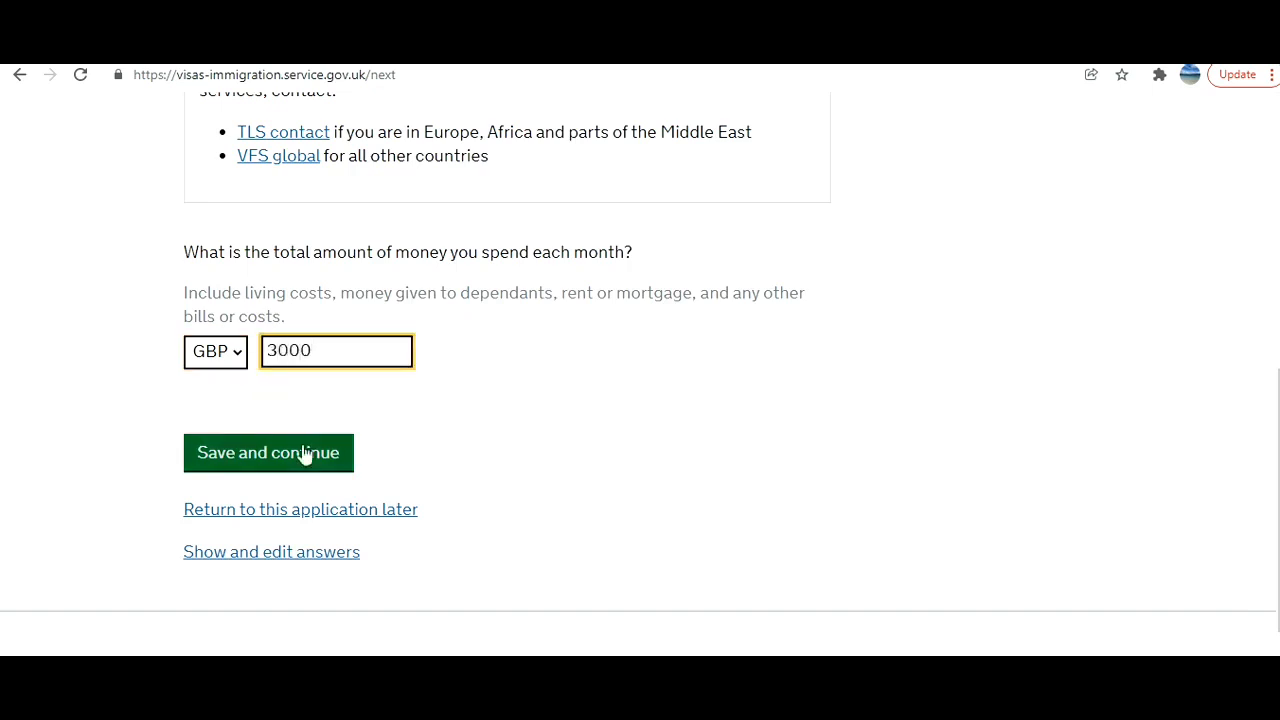
pyautogui.click(303, 455)
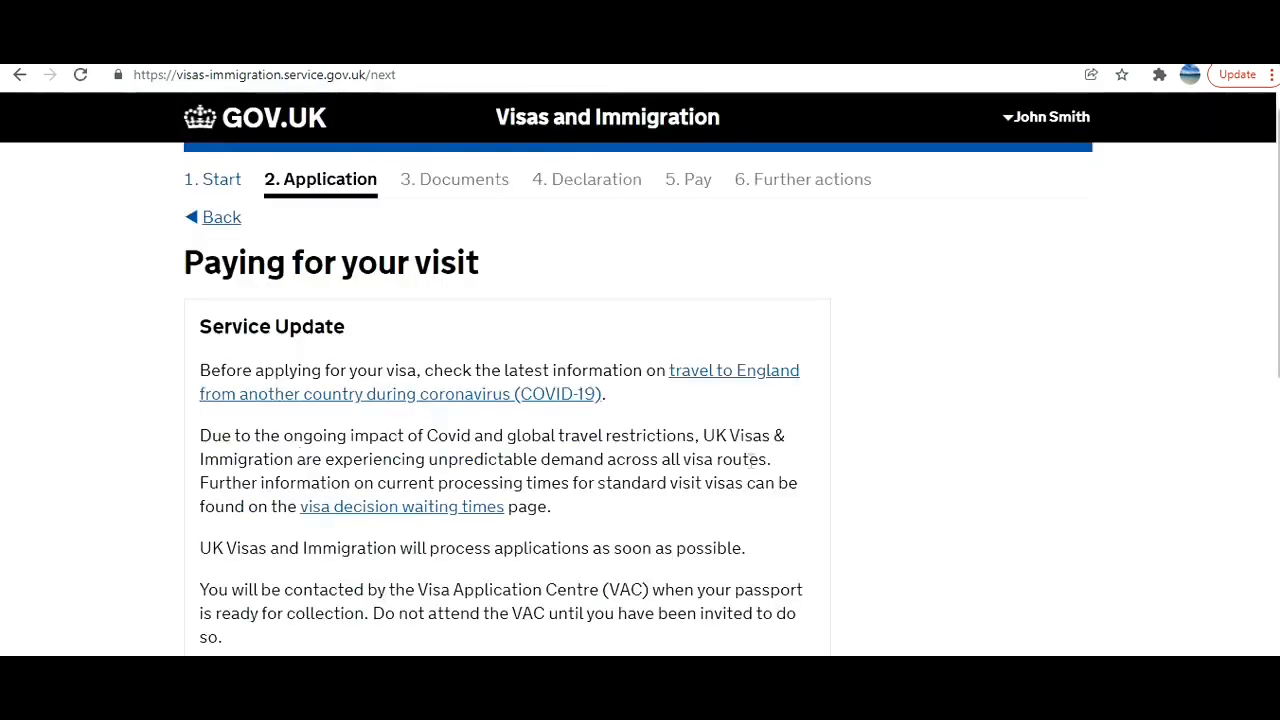
# Declare that nobody else is paying towards the cost of the visit, and save.
pyautogui.scroll(-3, 640, 374)
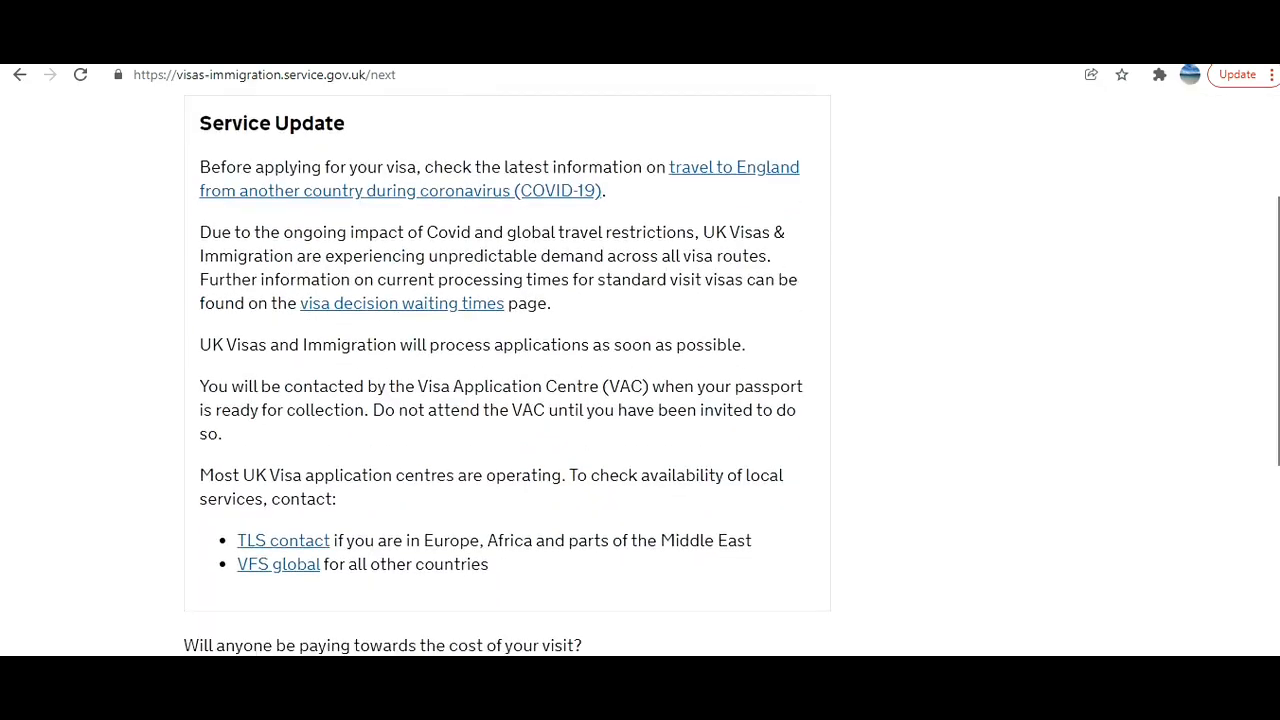
pyautogui.scroll(-1, 1244, 408)
pyautogui.scroll(2, 1244, 408)
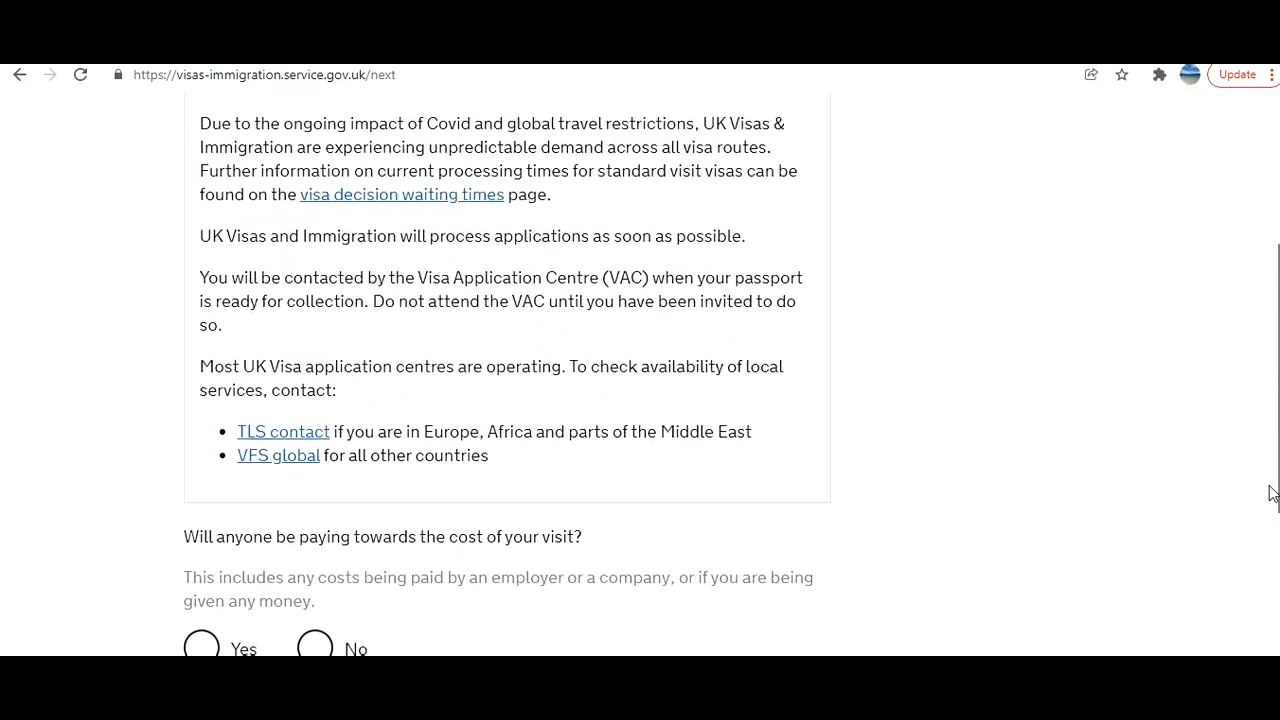
pyautogui.scroll(-2, 693, 655)
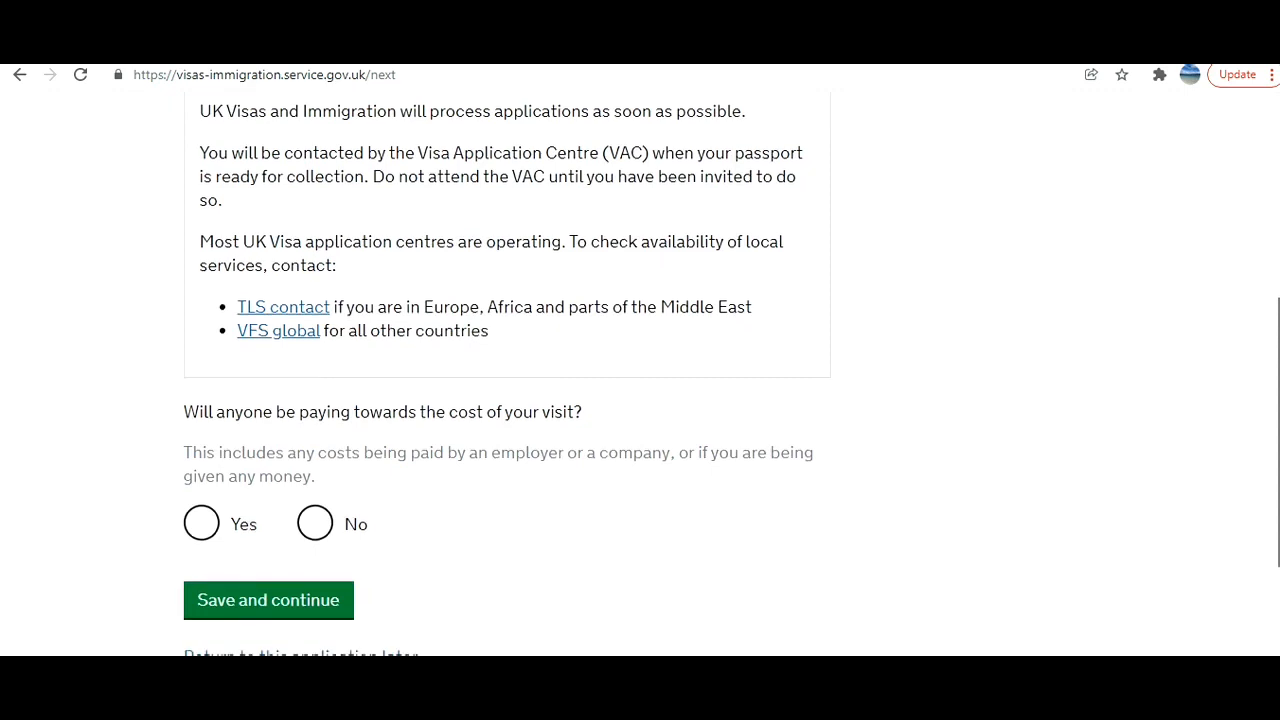
pyautogui.click(318, 529)
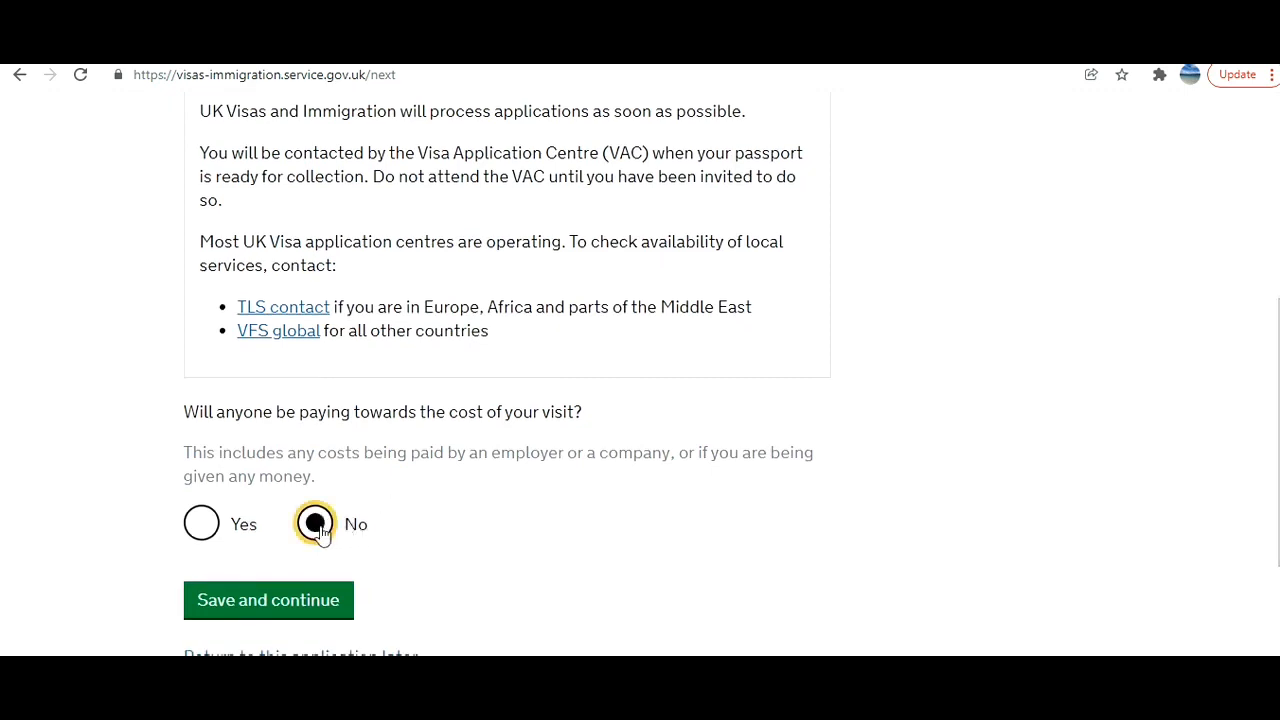
pyautogui.click(318, 600)
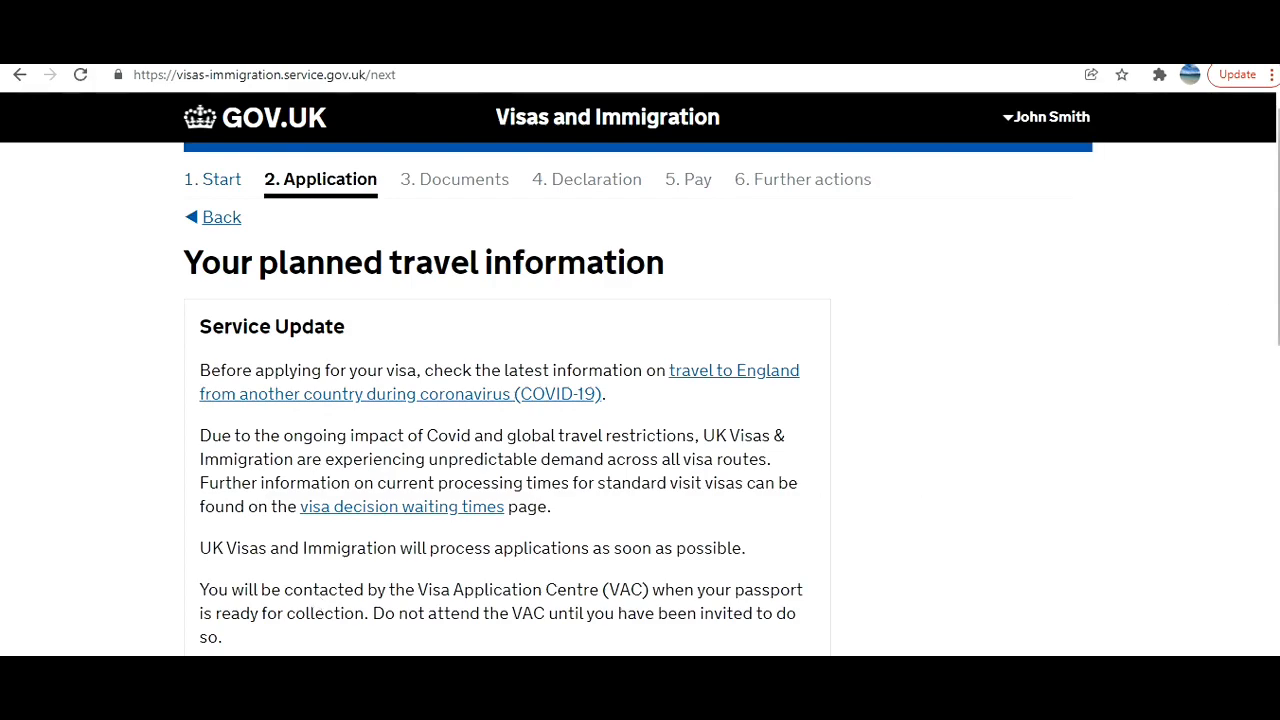
# Set the planned UK arrival date to 01 06 2022.
pyautogui.scroll(-2, 1186, 344)
pyautogui.scroll(-5, 640, 380)
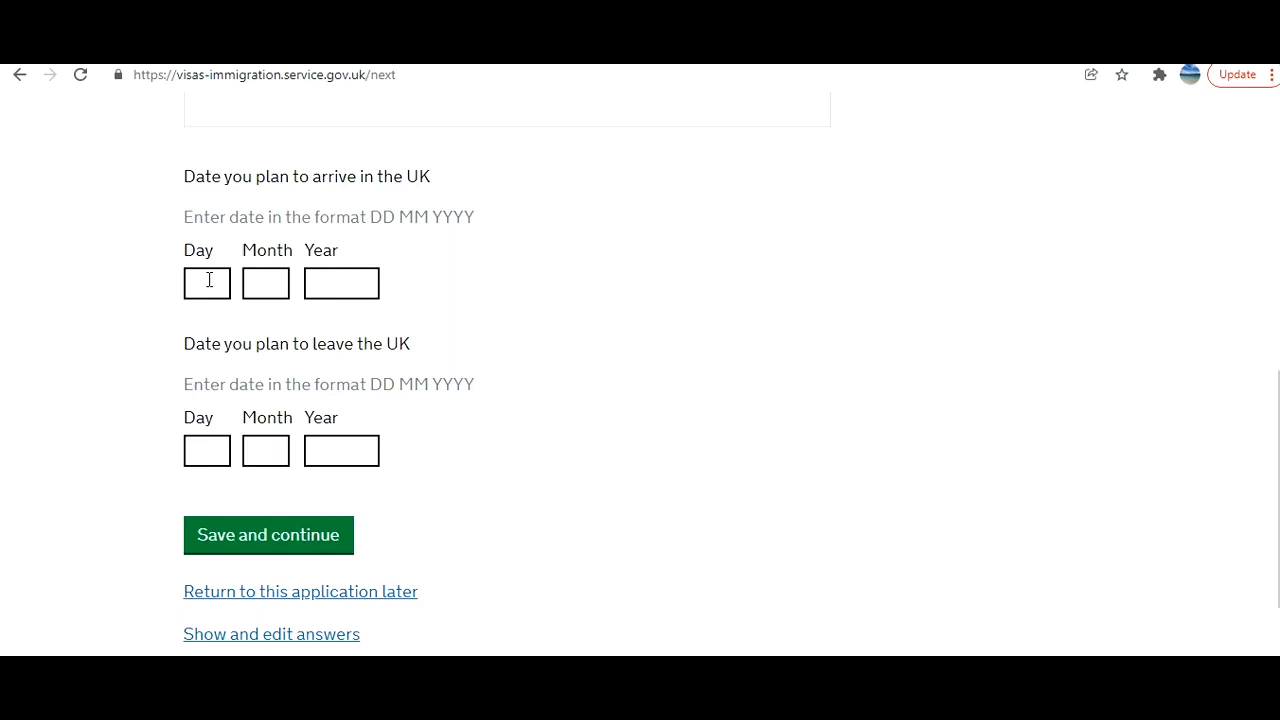
pyautogui.click(209, 280)
pyautogui.write('01')
pyautogui.press('Tab')
pyautogui.write('0')
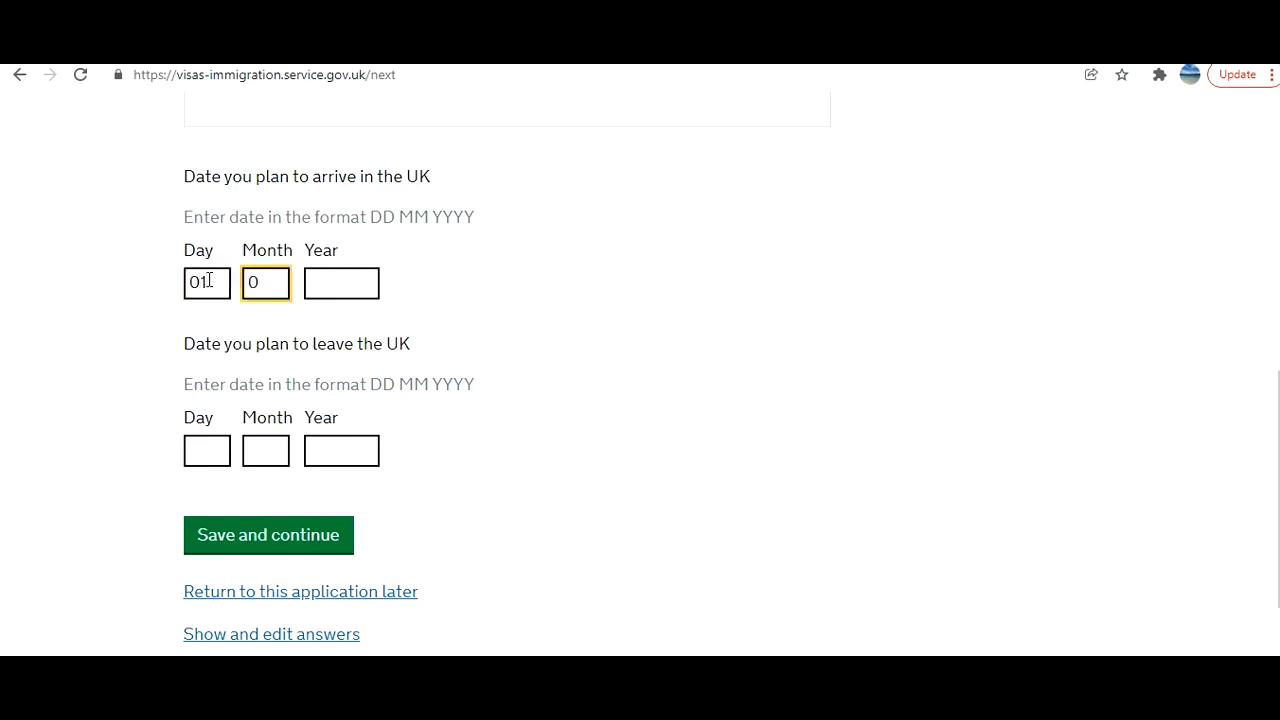
pyautogui.write('6')
pyautogui.press('Tab')
pyautogui.write('2022')
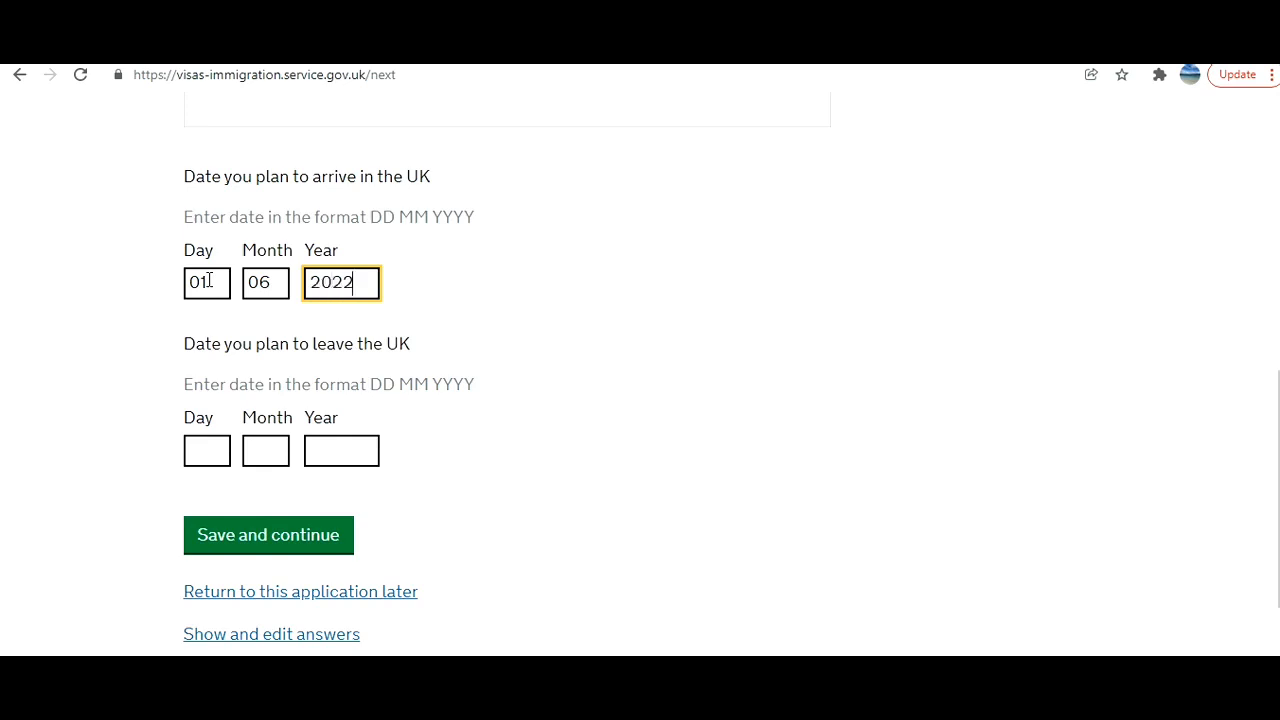
# Set the planned date of leaving the UK to 15 06 2022, and save the travel information.
pyautogui.click(217, 462)
pyautogui.write('1')
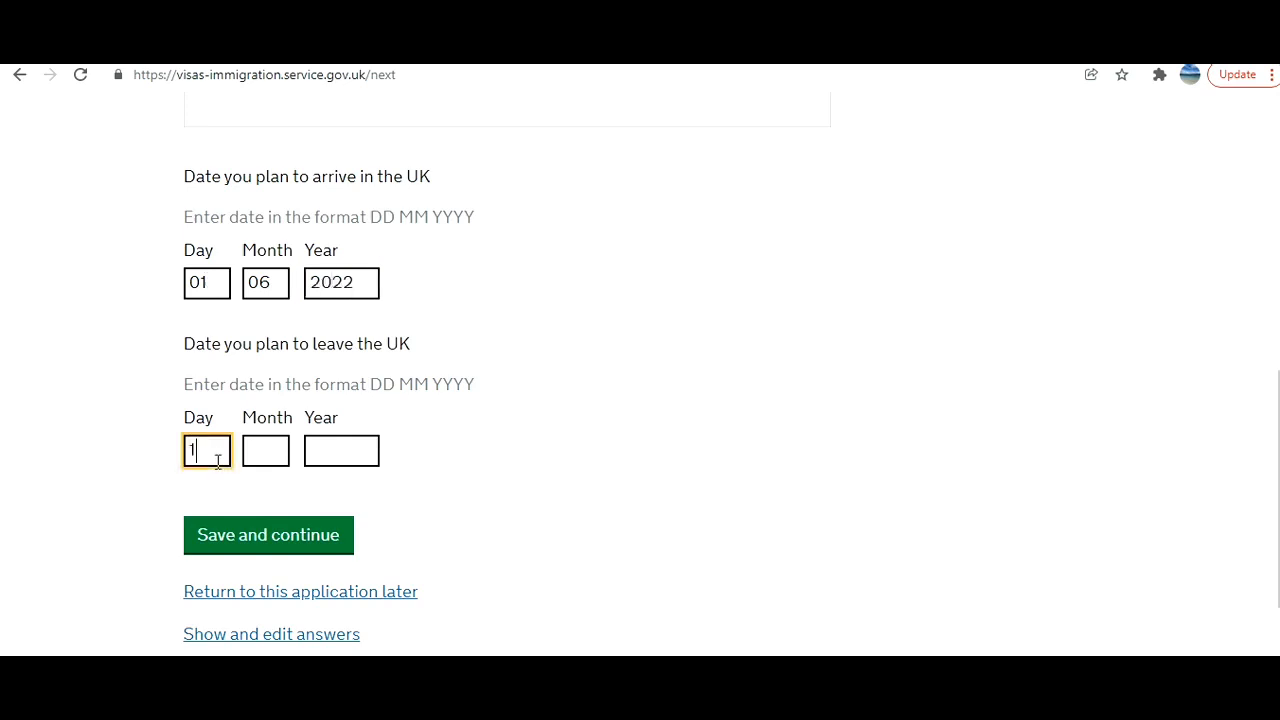
pyautogui.write('5')
pyautogui.press('Tab')
pyautogui.write('06')
pyautogui.press('Tab')
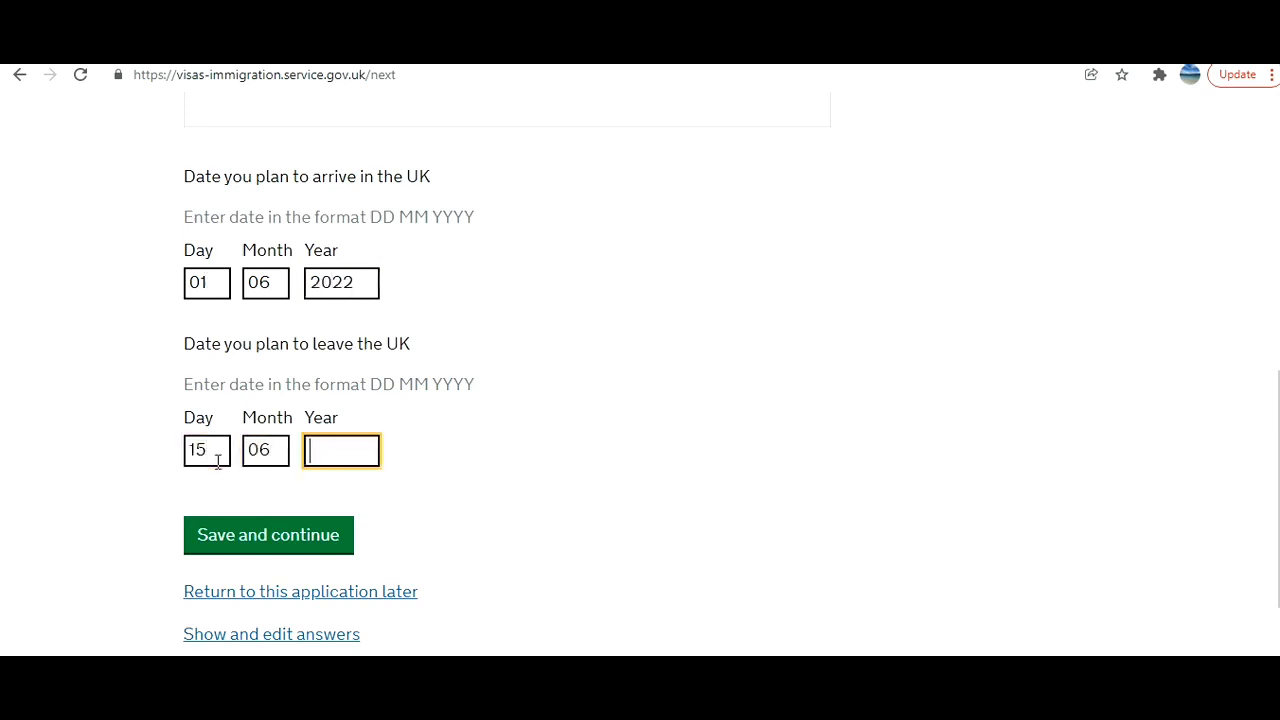
pyautogui.write('2022')
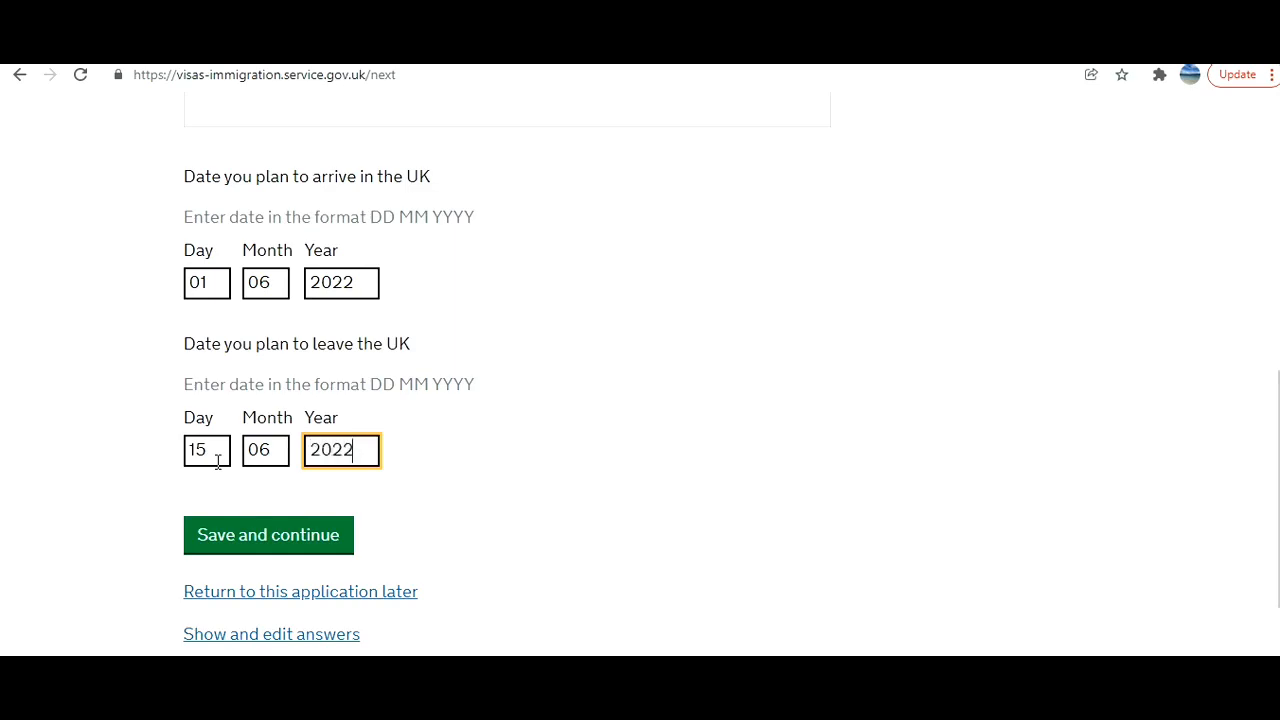
pyautogui.click(277, 535)
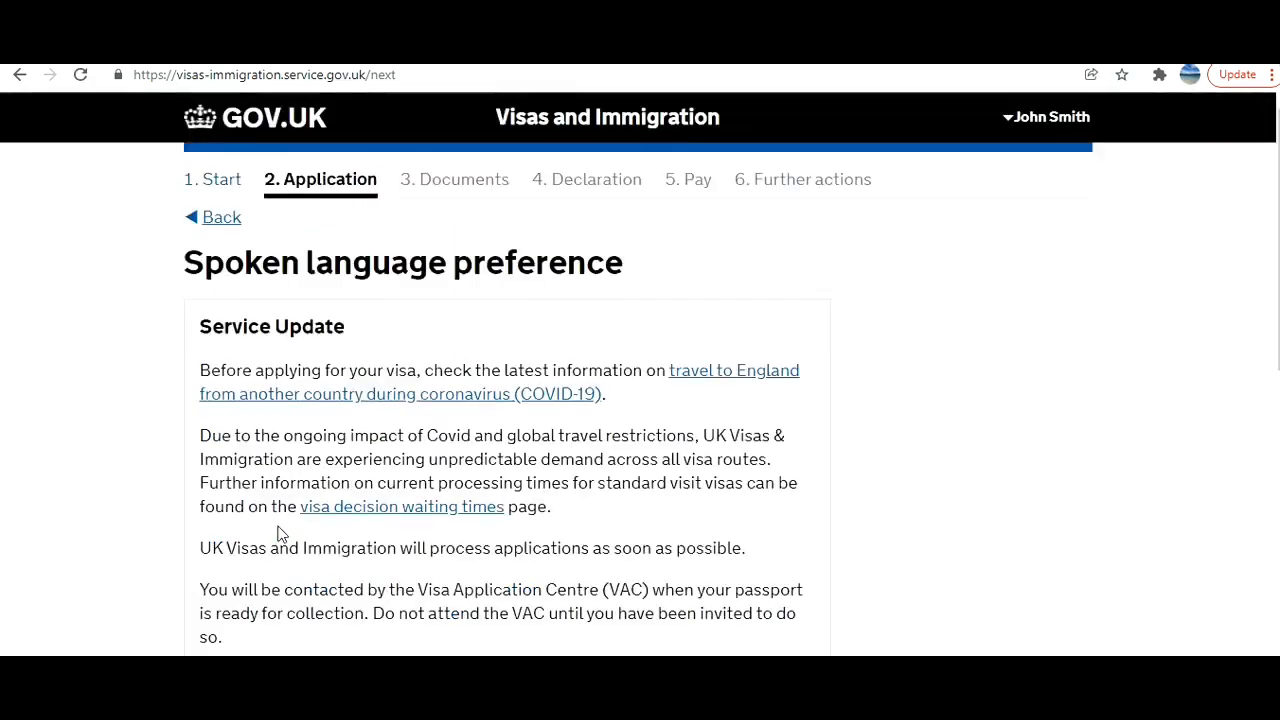
# Choose English as the preferred language for talking about the application, and save.
pyautogui.scroll(-5, 280, 535)
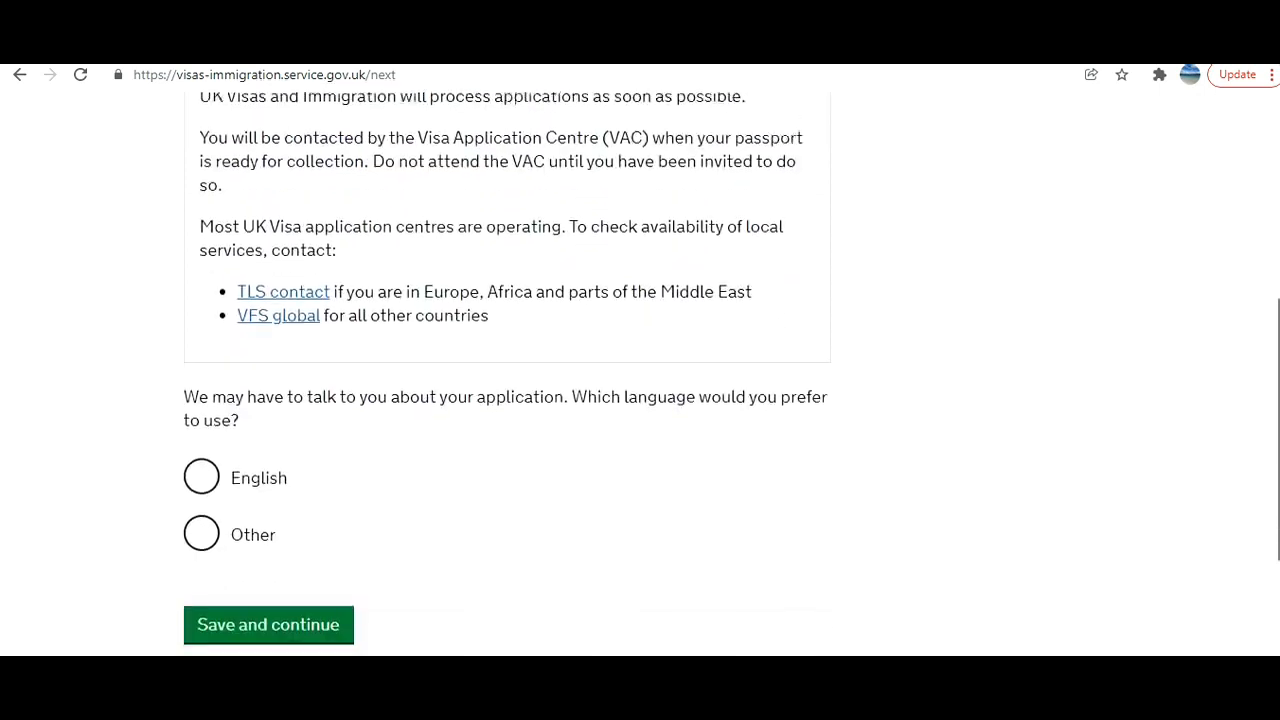
pyautogui.click(210, 455)
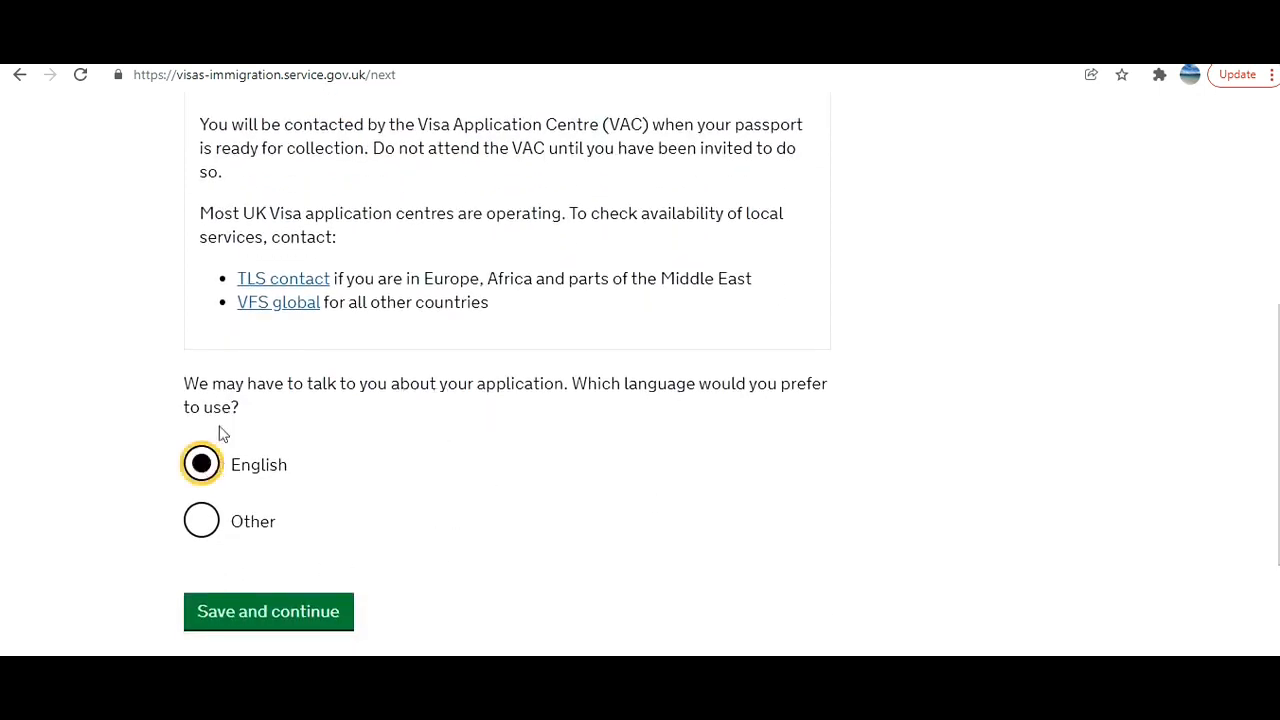
pyautogui.click(270, 607)
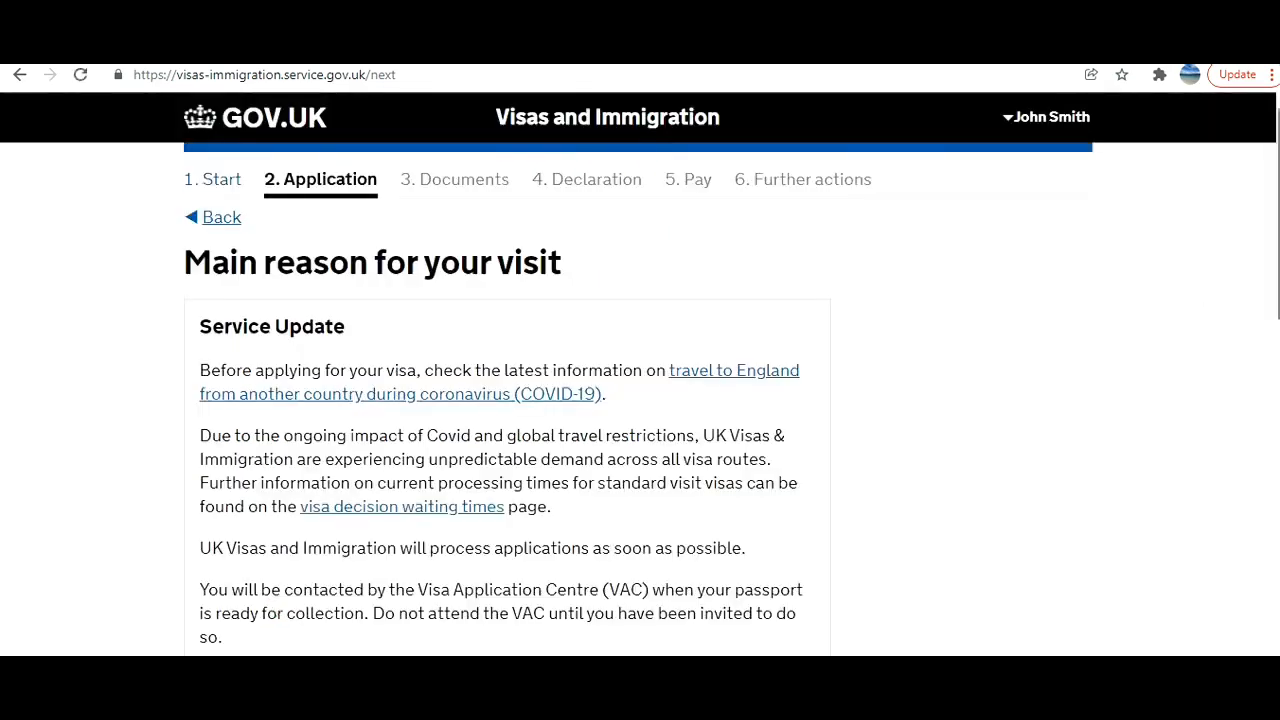
# Choose Tourism (including visiting family and friends) as the main reason for the UK visit, and save.
pyautogui.scroll(-3, 640, 380)
pyautogui.scroll(-2, 369, 537)
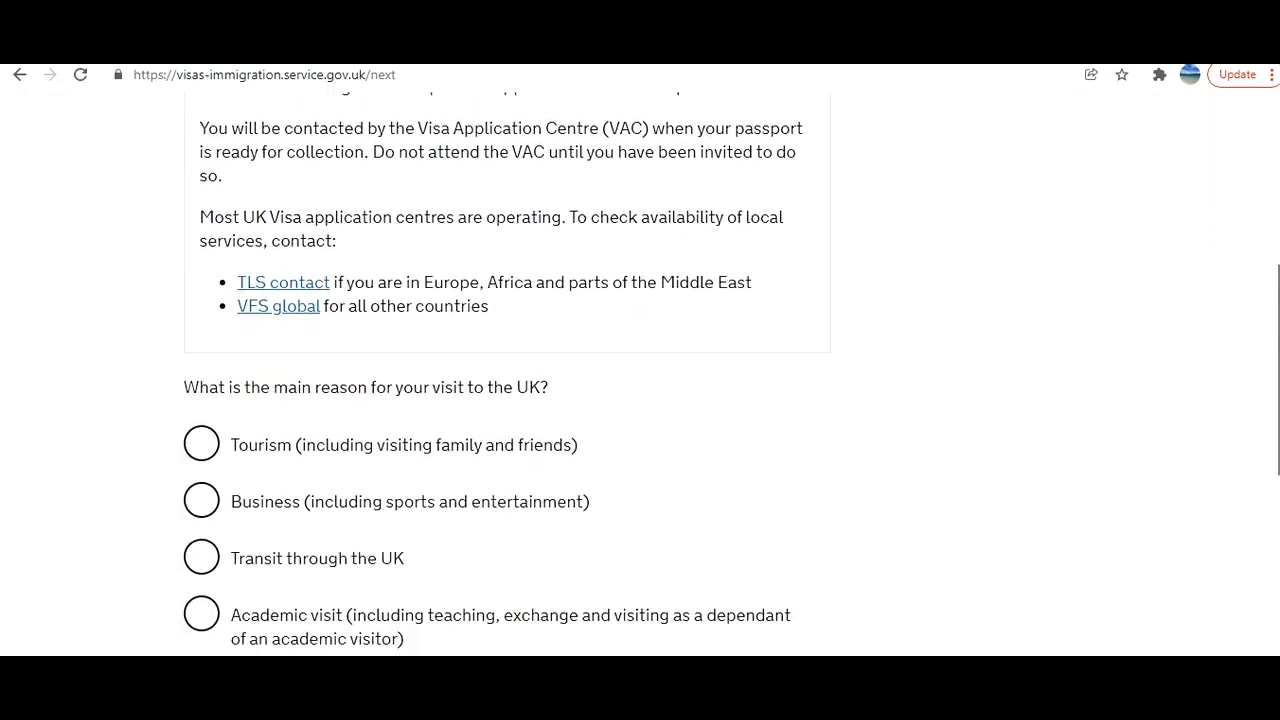
pyautogui.click(204, 447)
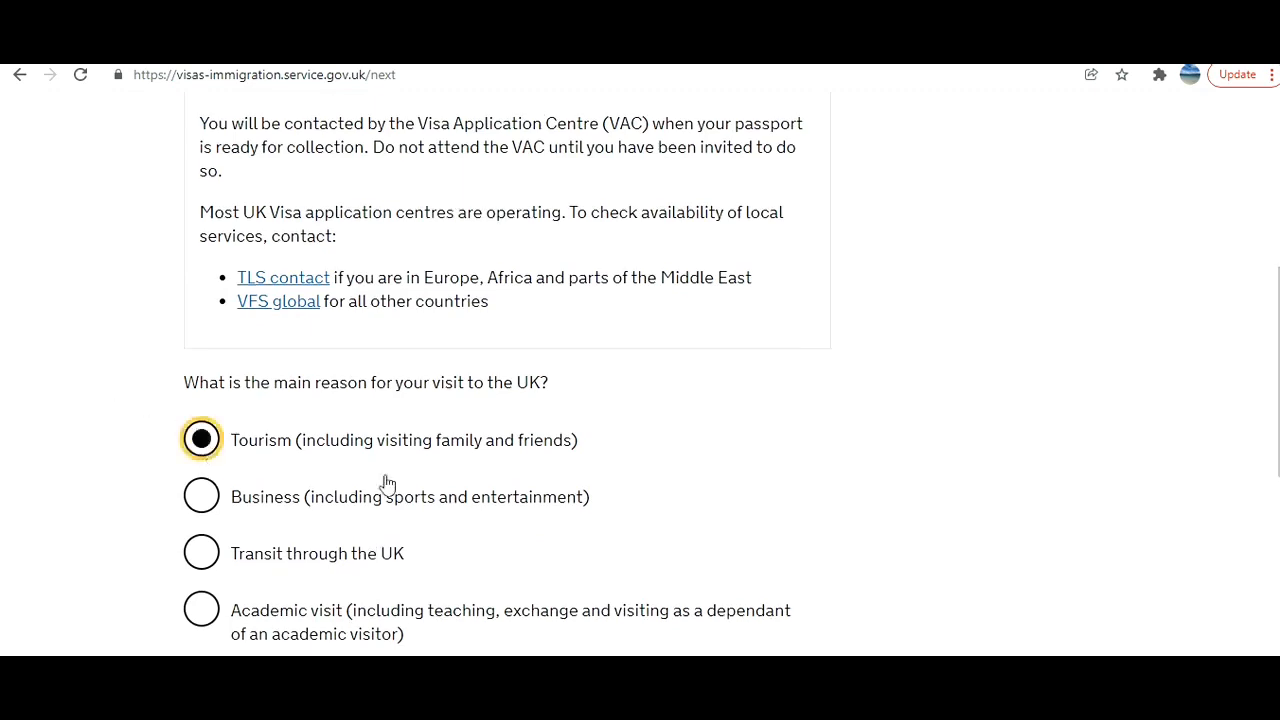
pyautogui.moveTo(1276, 405); pyautogui.dragTo(1276, 557)
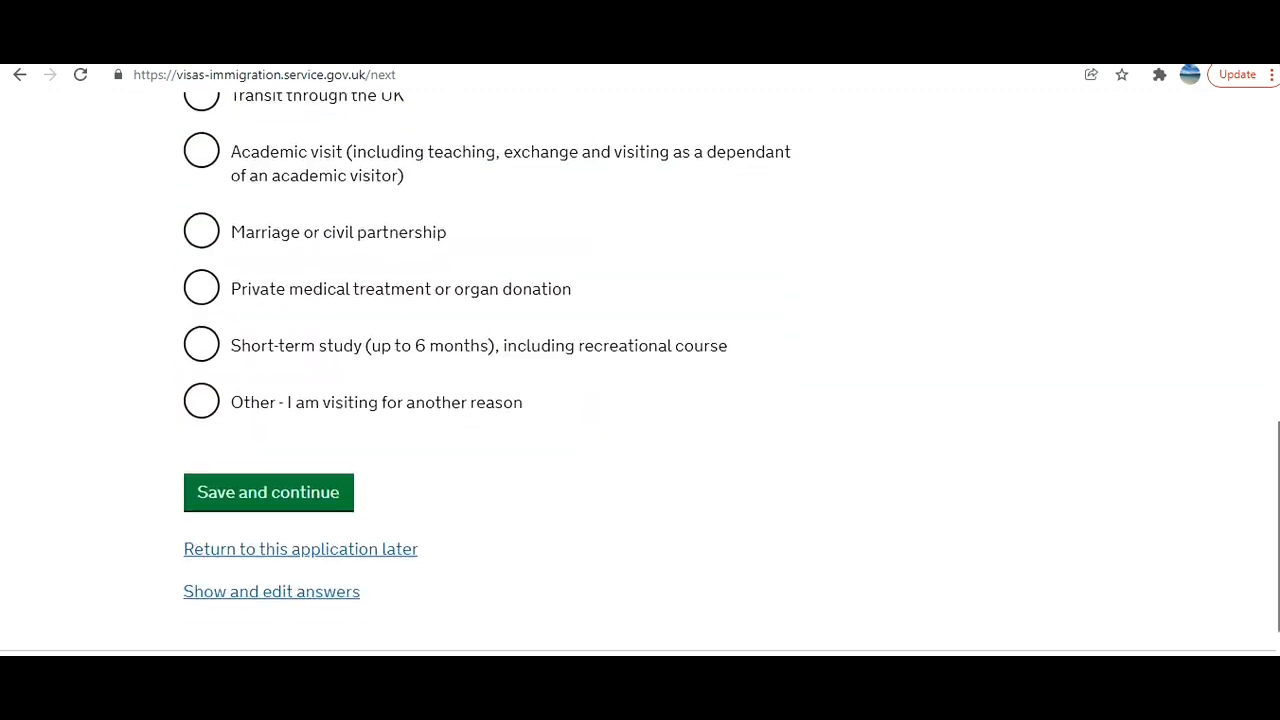
pyautogui.click(309, 497)
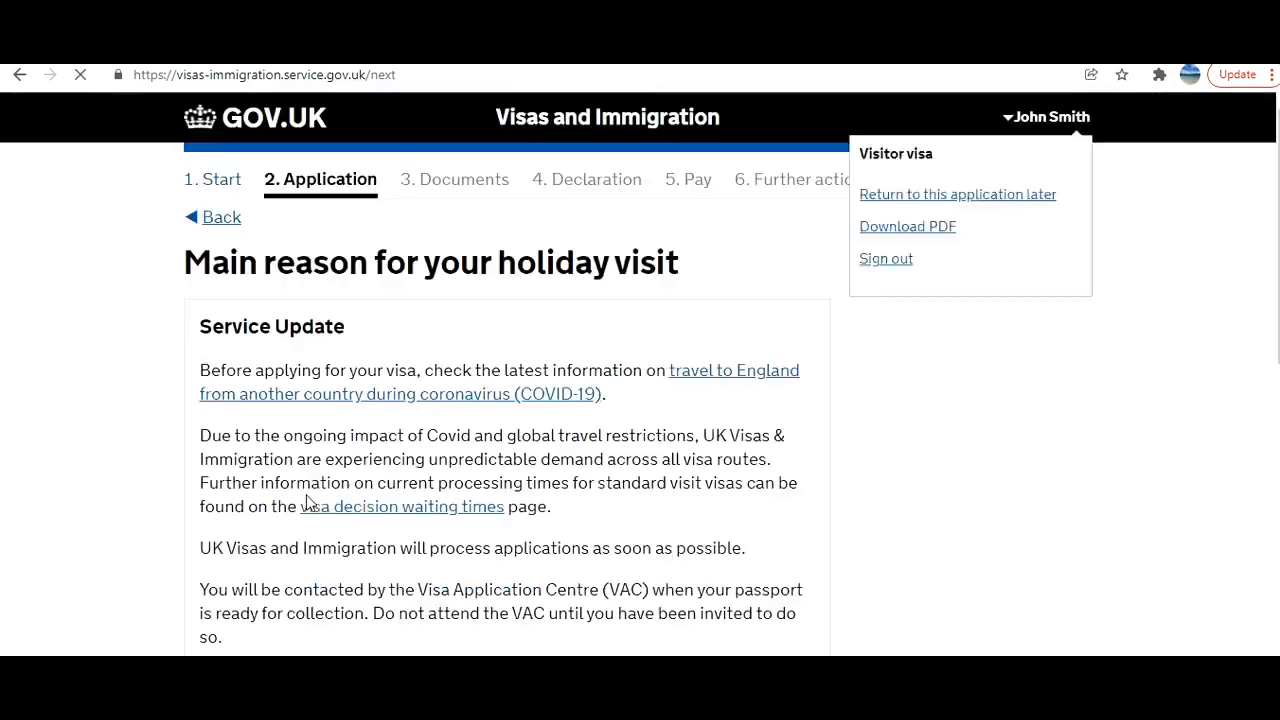
# Choose Tourist as the main reason for the holiday visit, and save.
pyautogui.moveTo(1277, 335); pyautogui.dragTo(1277, 395)
pyautogui.scroll(-4, 507, 374)
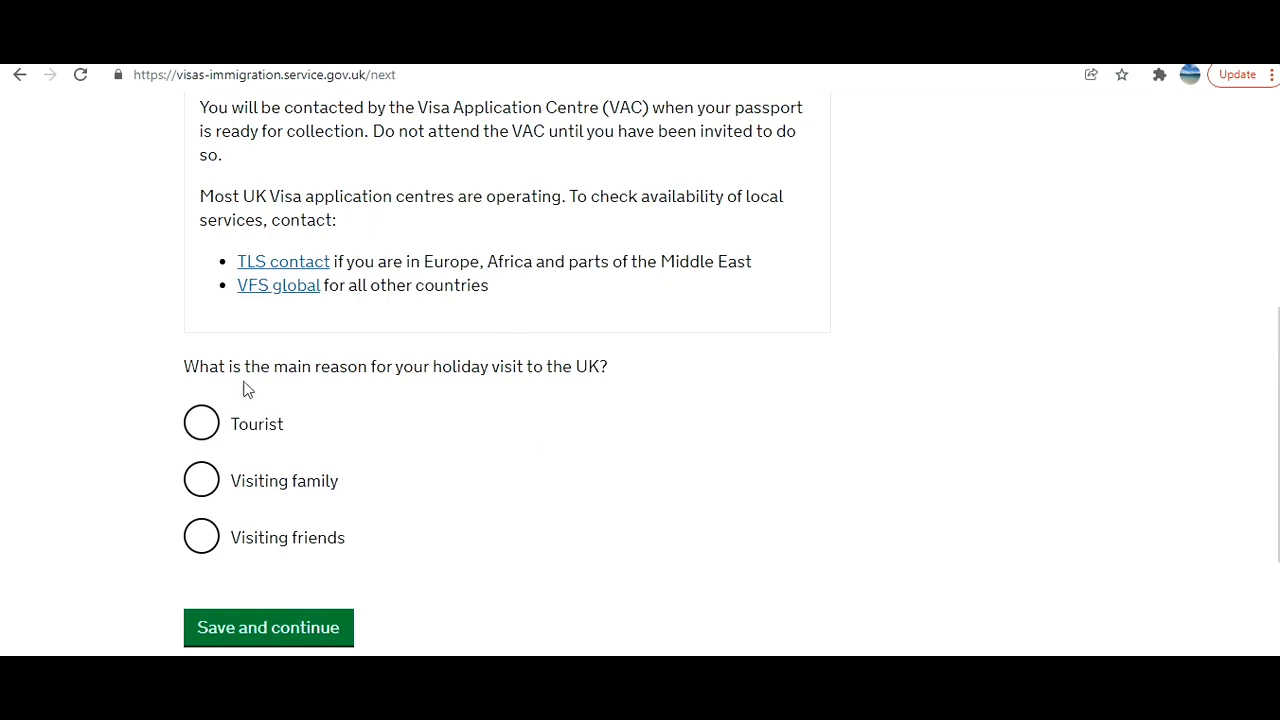
pyautogui.click(201, 426)
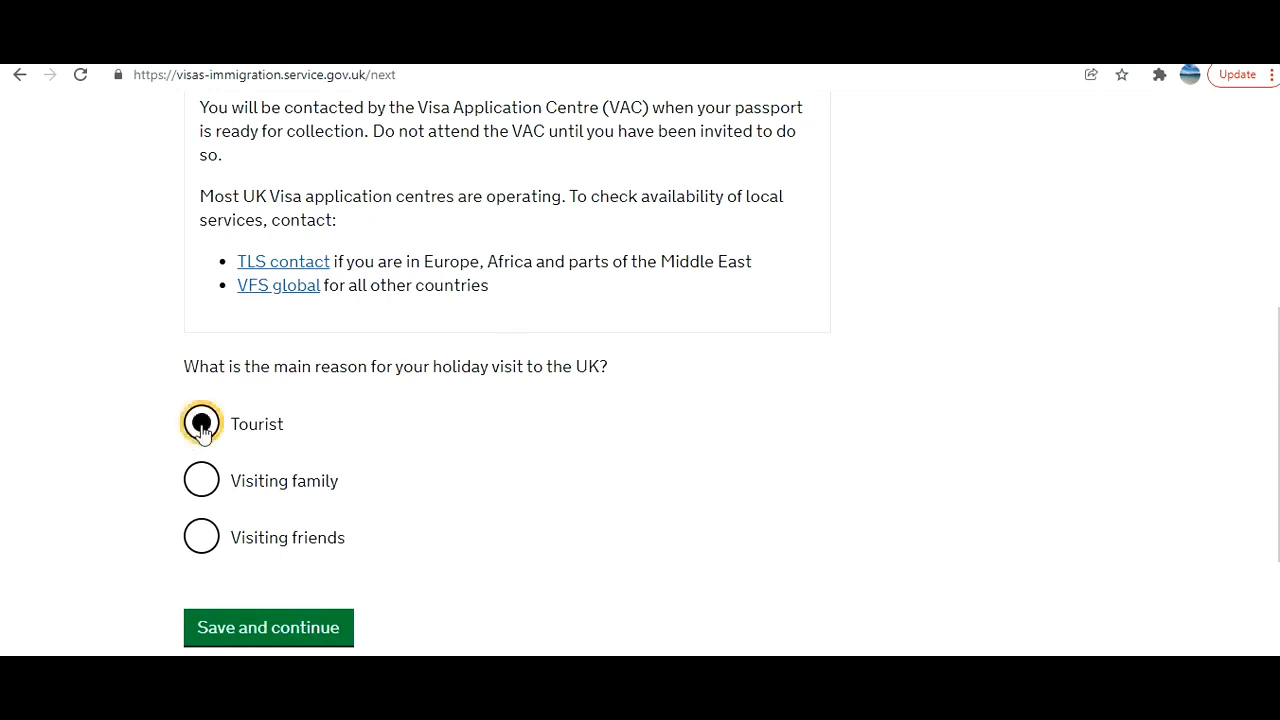
pyautogui.click(249, 636)
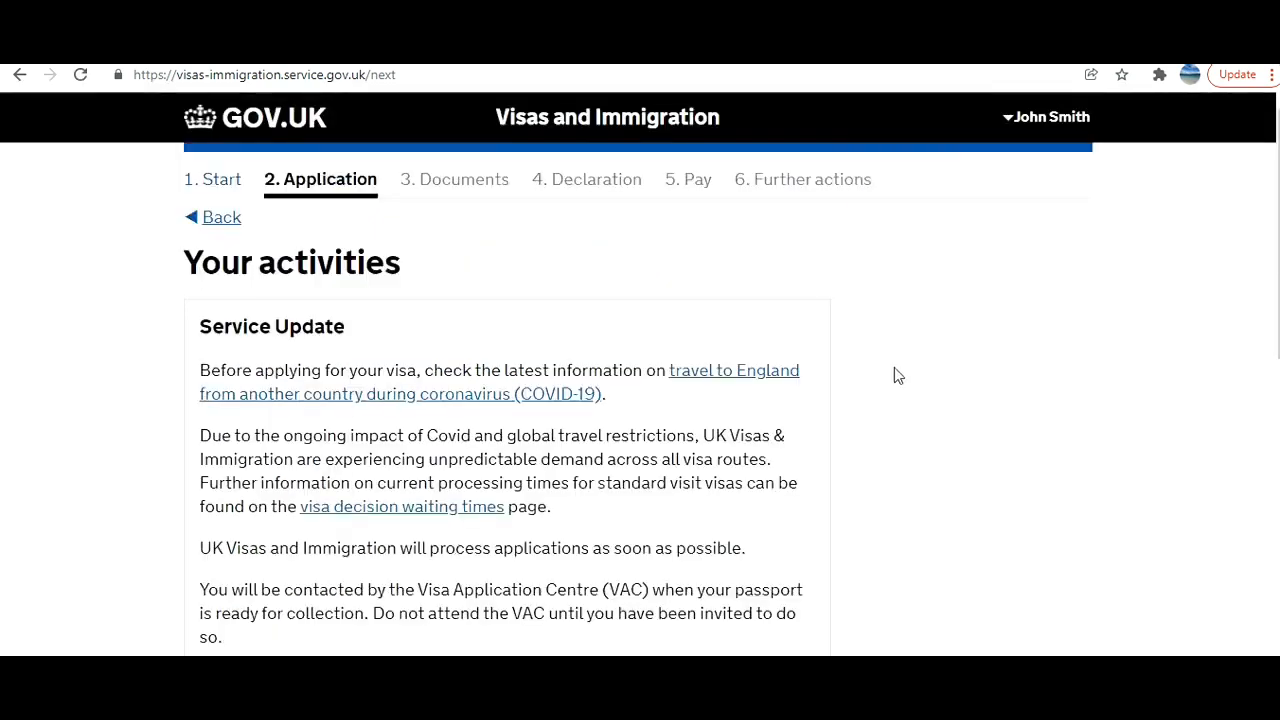
pyautogui.moveTo(1278, 300); pyautogui.dragTo(1278, 526)
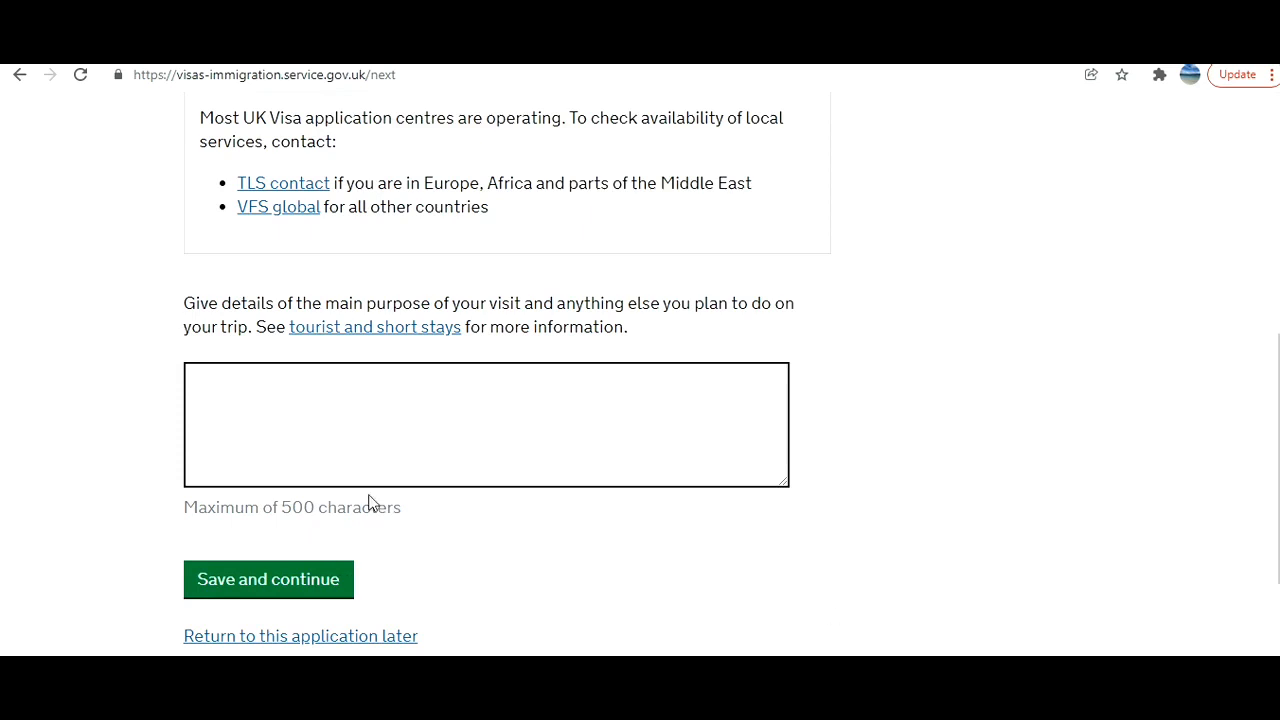
pyautogui.scroll(4, 1177, 446)
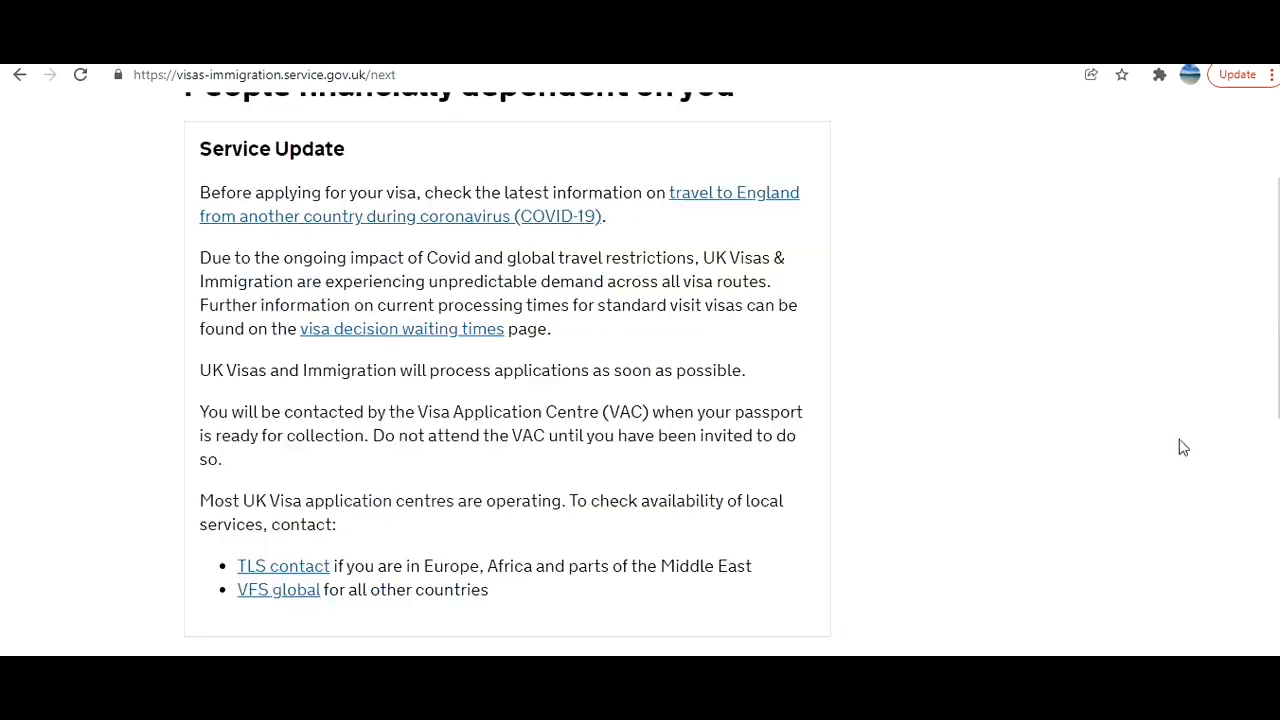
# Declare that nobody relies on the applicant for financial support, and save.
pyautogui.scroll(-4, 1154, 434)
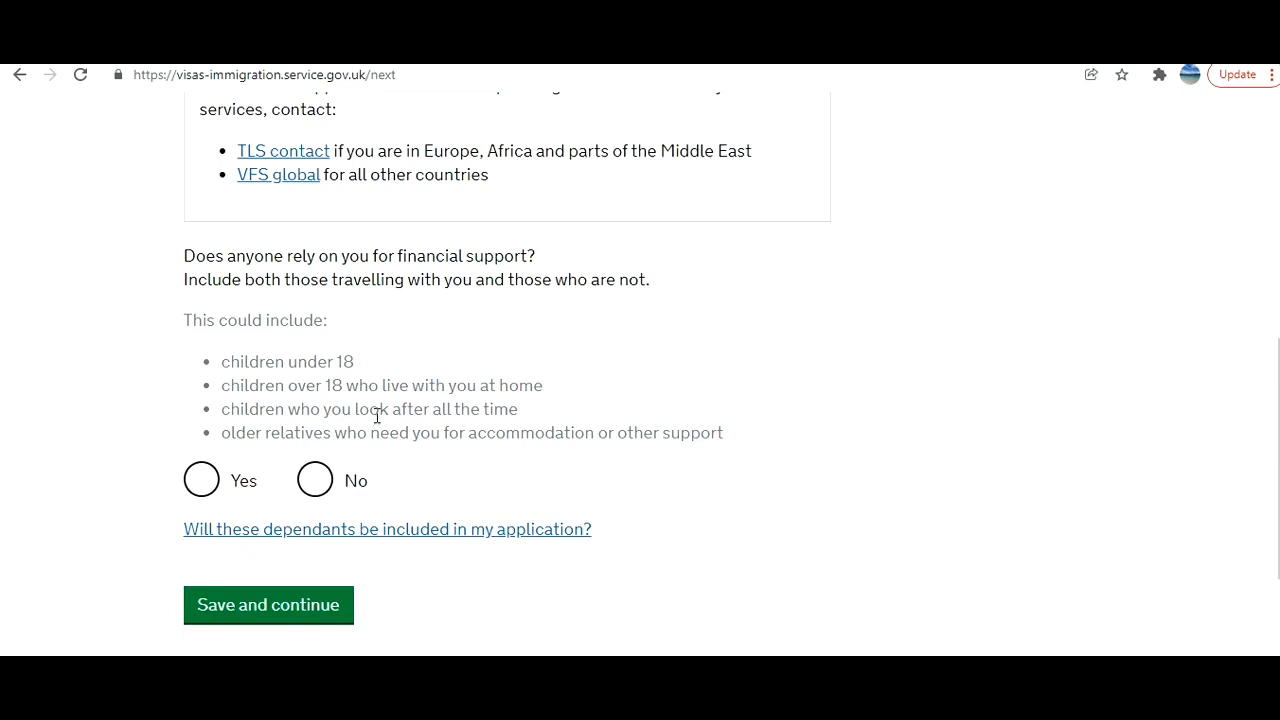
pyautogui.click(315, 481)
pyautogui.click(291, 614)
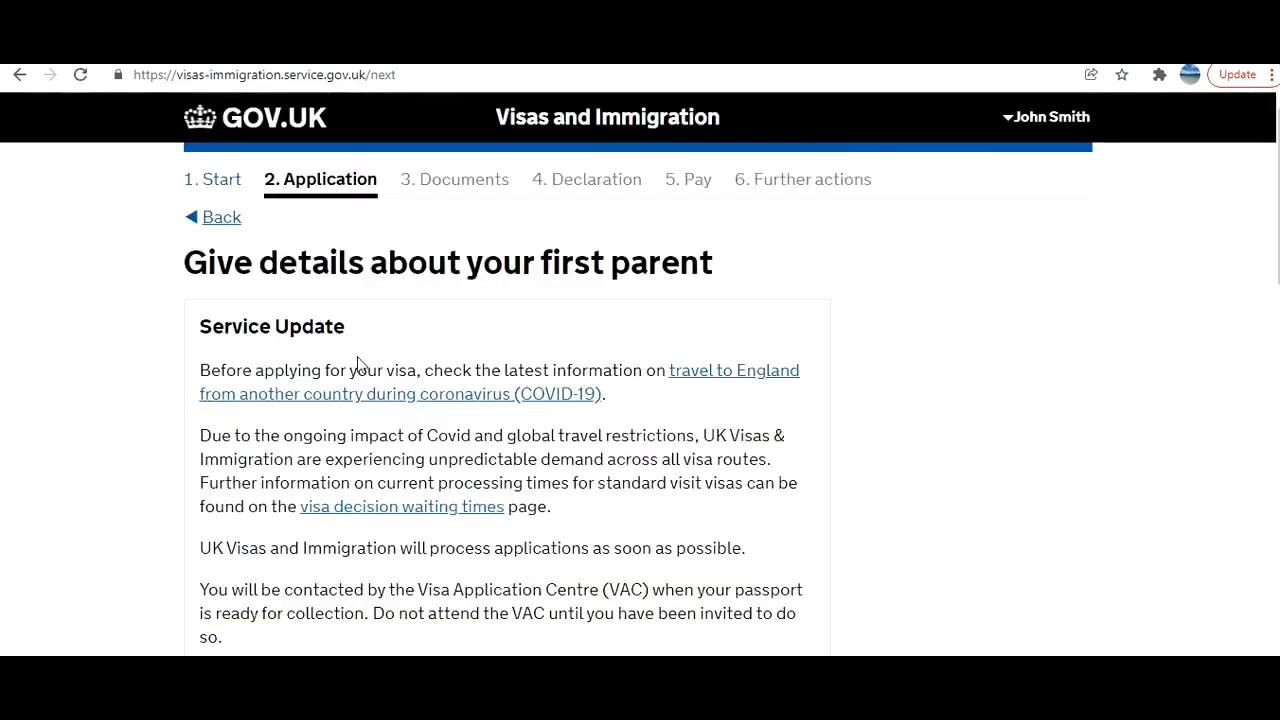
# Identify the first parent as Mother and fill in her given names and family name.
pyautogui.scroll(-2, 1083, 470)
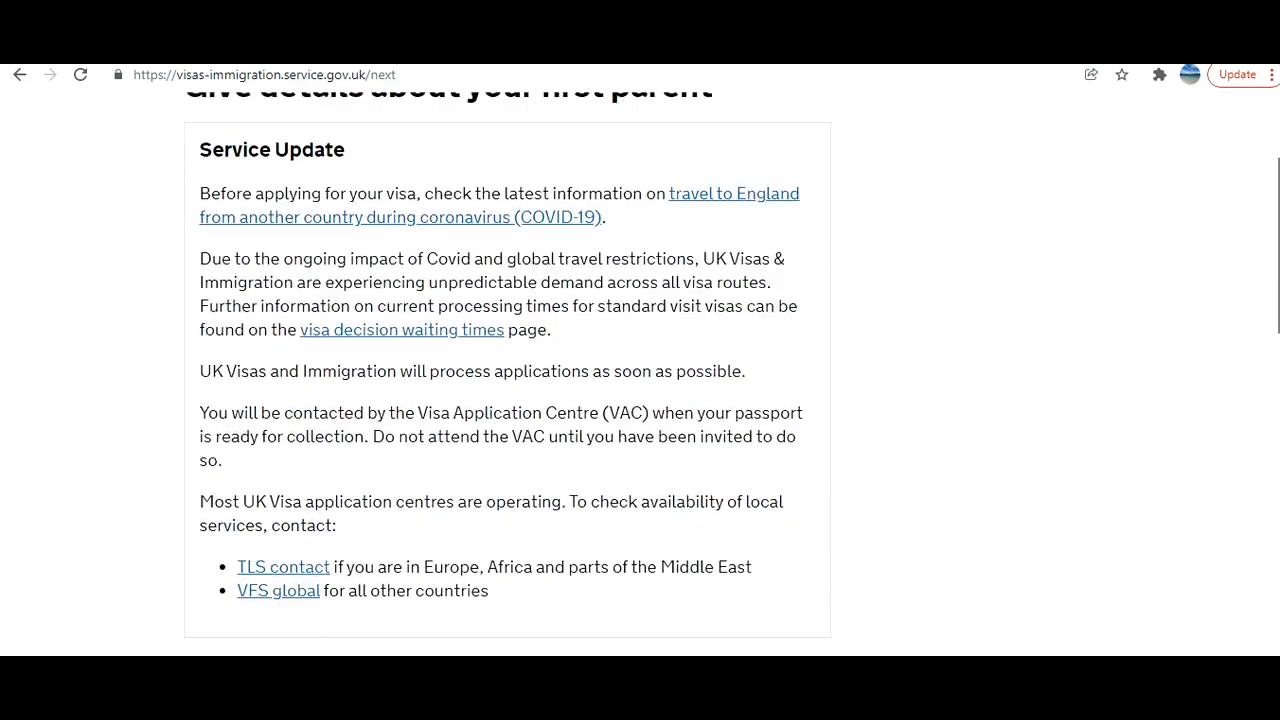
pyautogui.scroll(1, 640, 375)
pyautogui.scroll(-4, 640, 375)
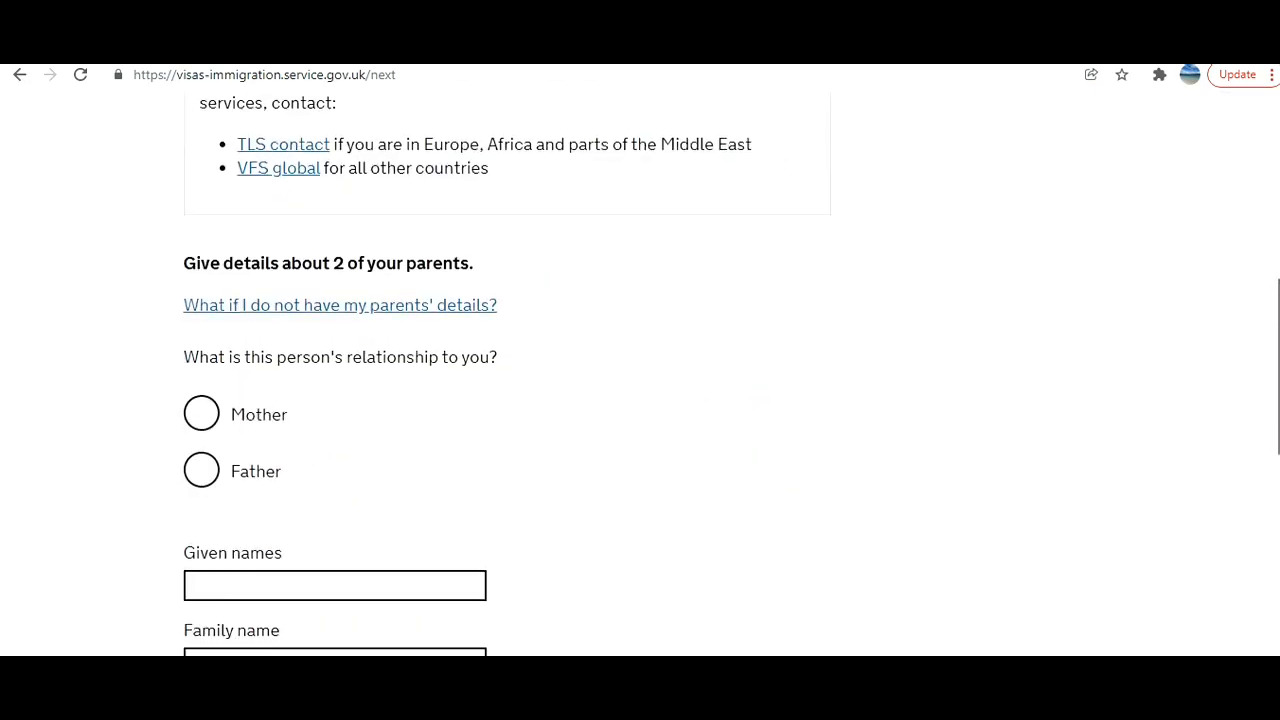
pyautogui.scroll(-1, 507, 376)
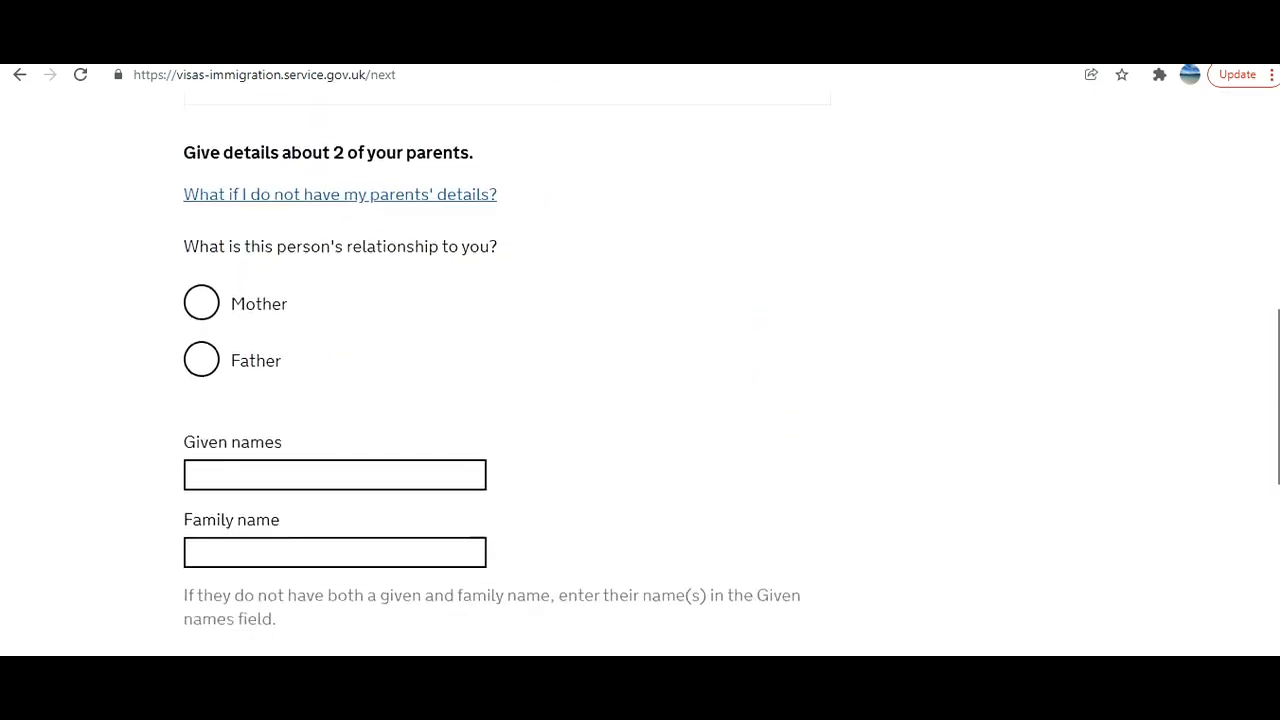
pyautogui.scroll(7, 1271, 371)
pyautogui.scroll(-7, 1228, 256)
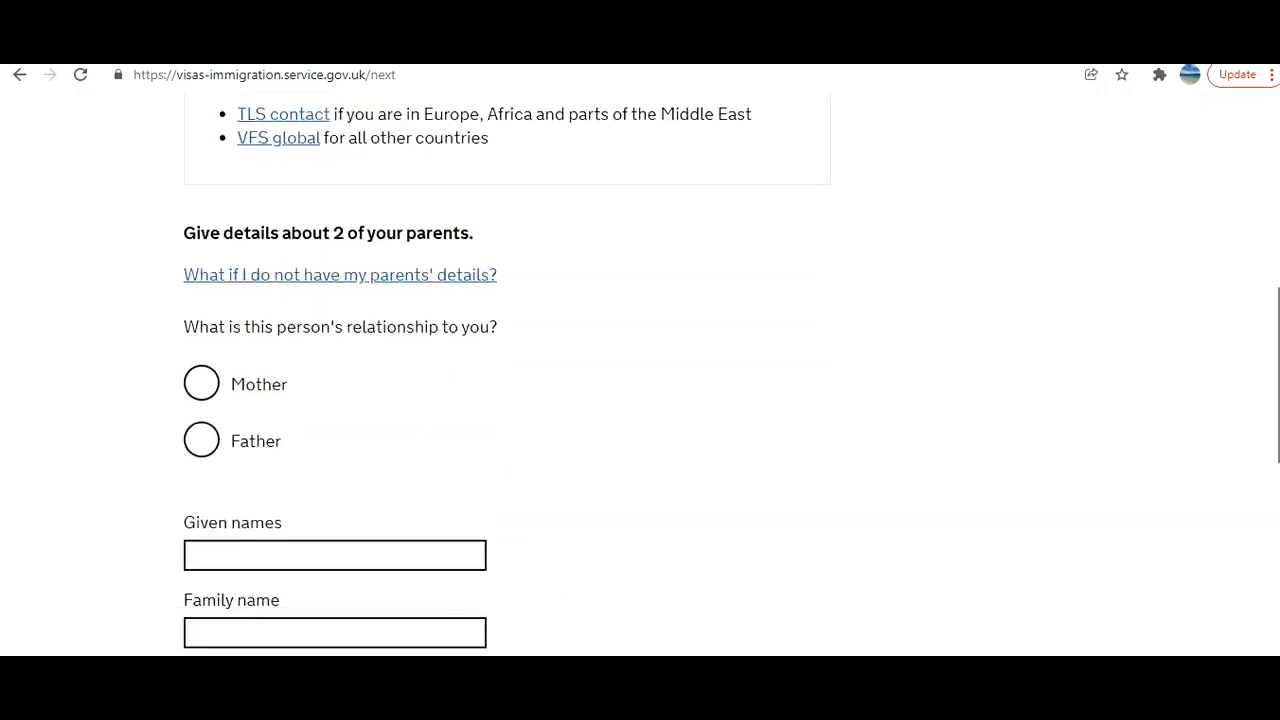
pyautogui.click(201, 325)
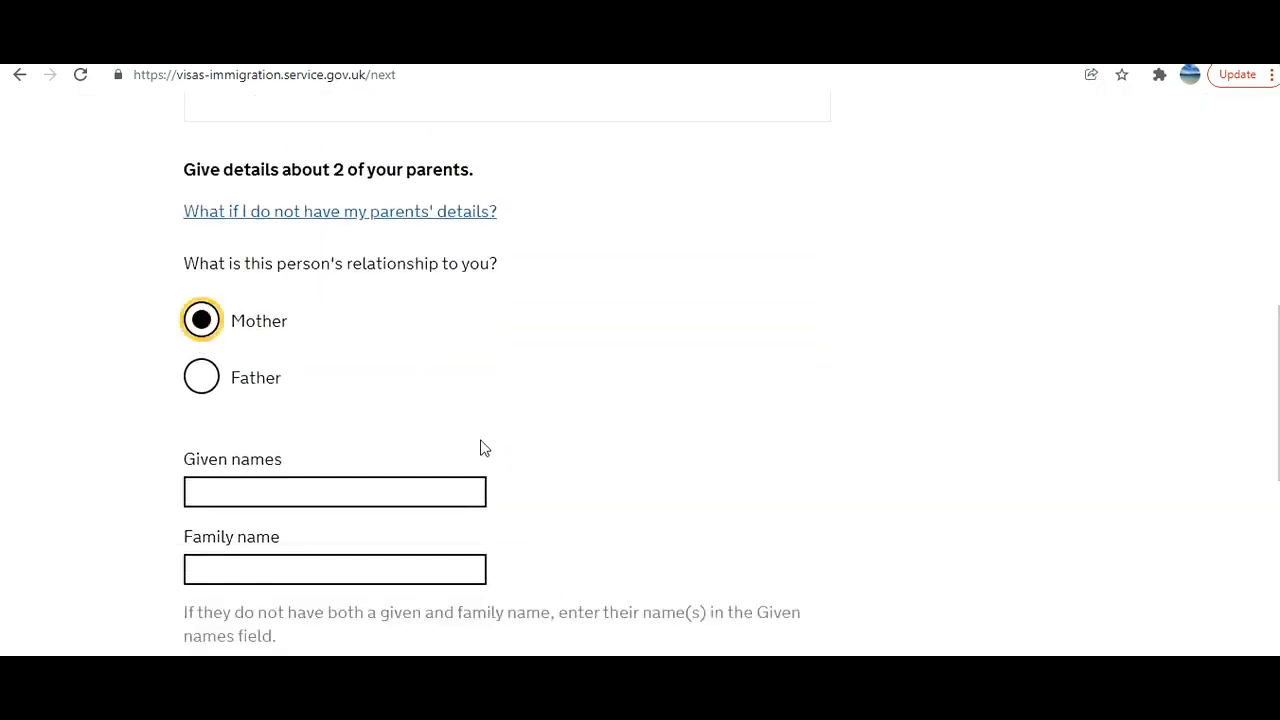
pyautogui.scroll(-2, 1023, 637)
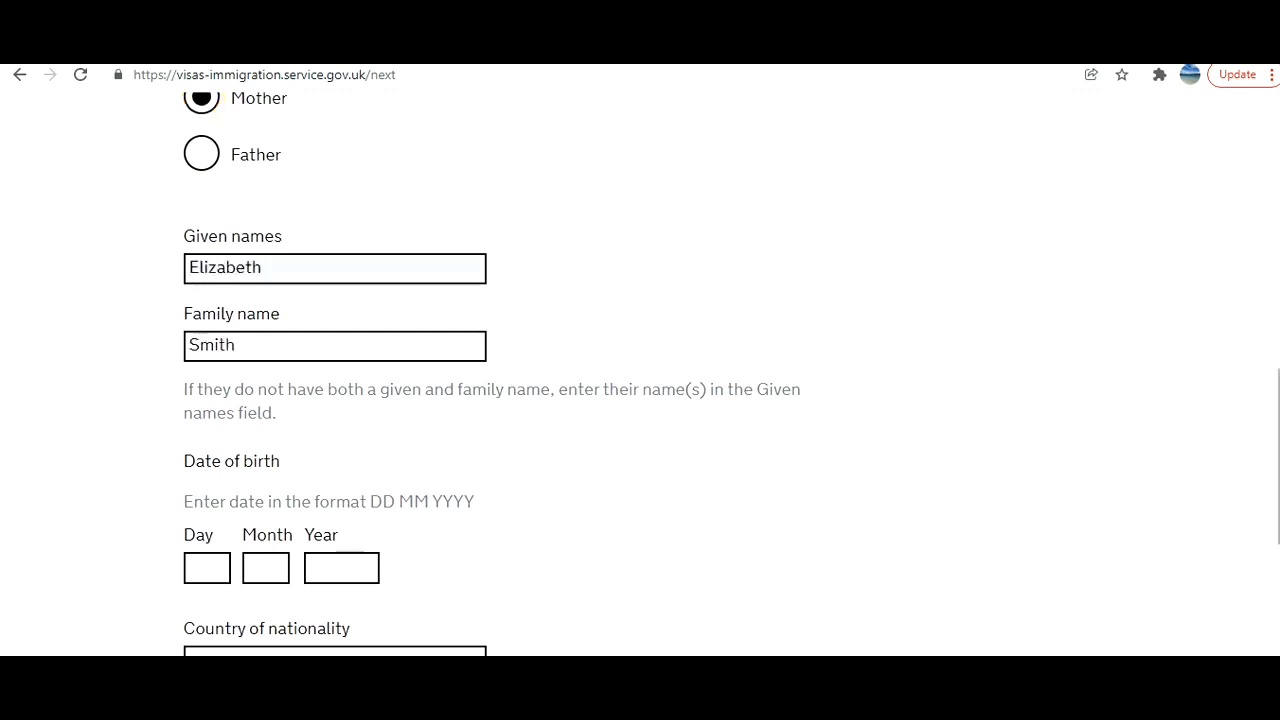
pyautogui.click(262, 268)
pyautogui.scroll(-2, 335, 400)
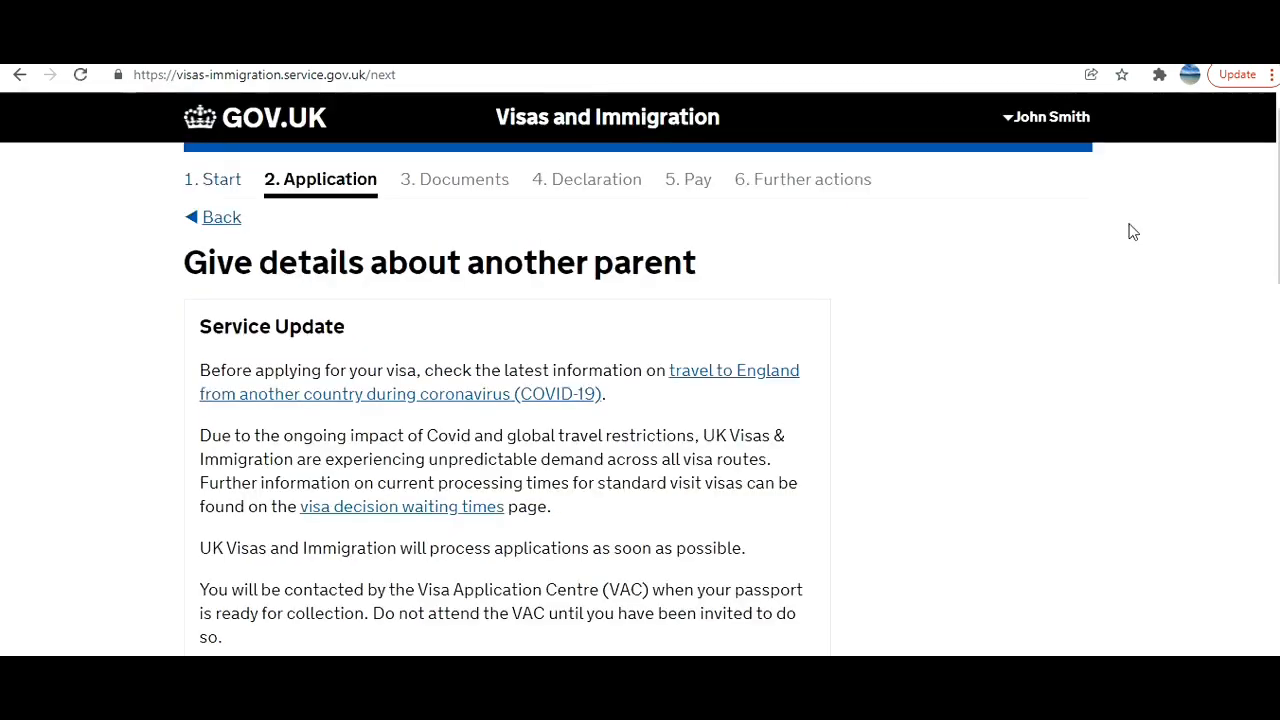
# Identify the second parent as Father, fill in his names, date of birth and nationality India, confirm he always held that nationality, and save.
pyautogui.scroll(-7, 286, 397)
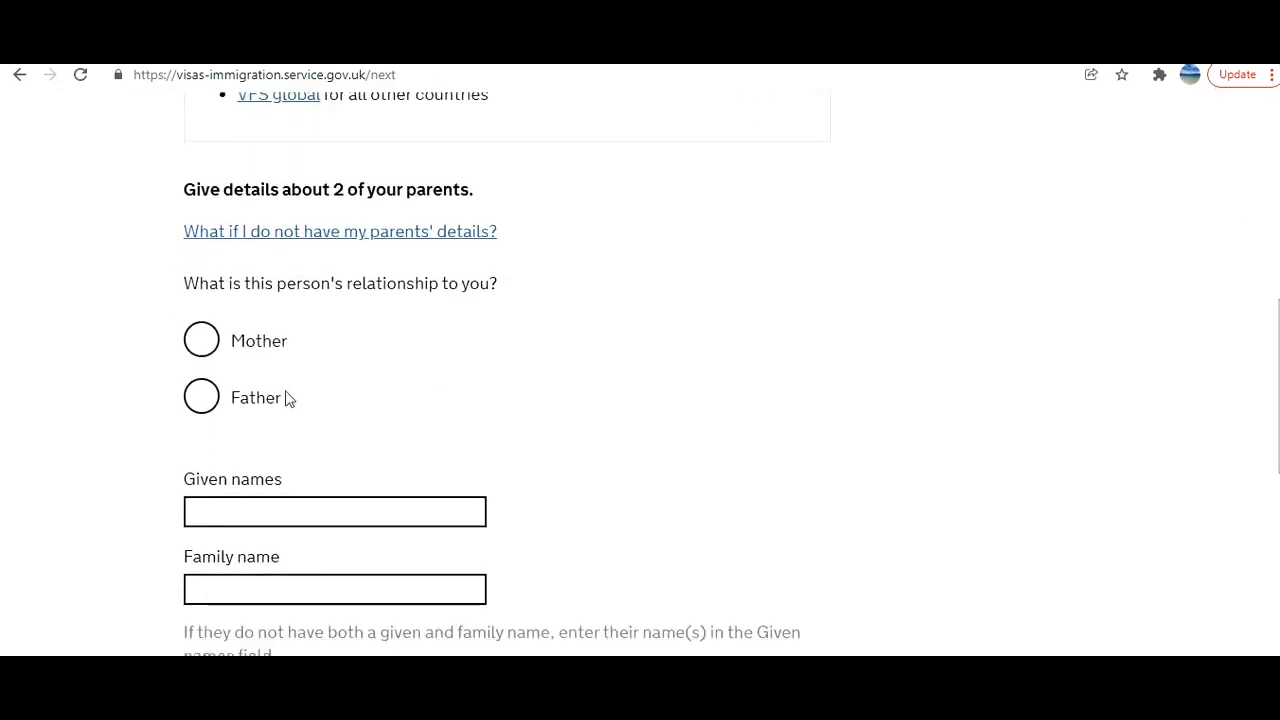
pyautogui.click(212, 397)
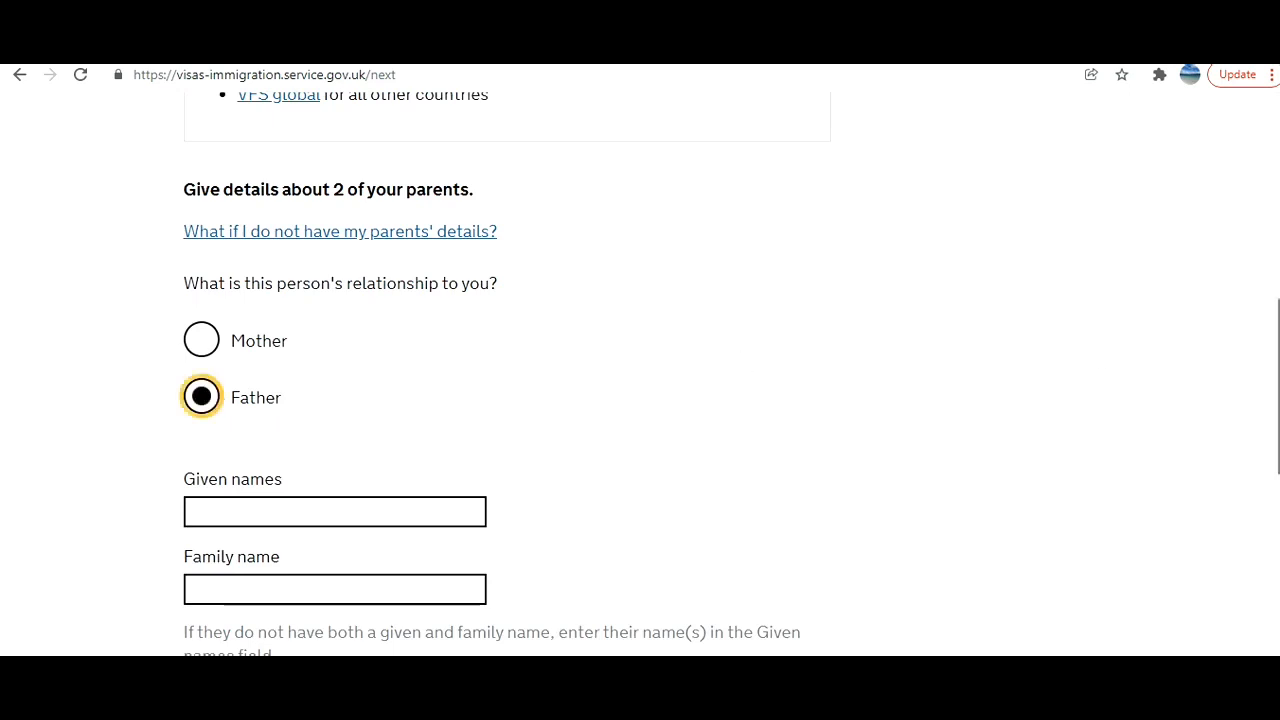
pyautogui.scroll(-4, 748, 362)
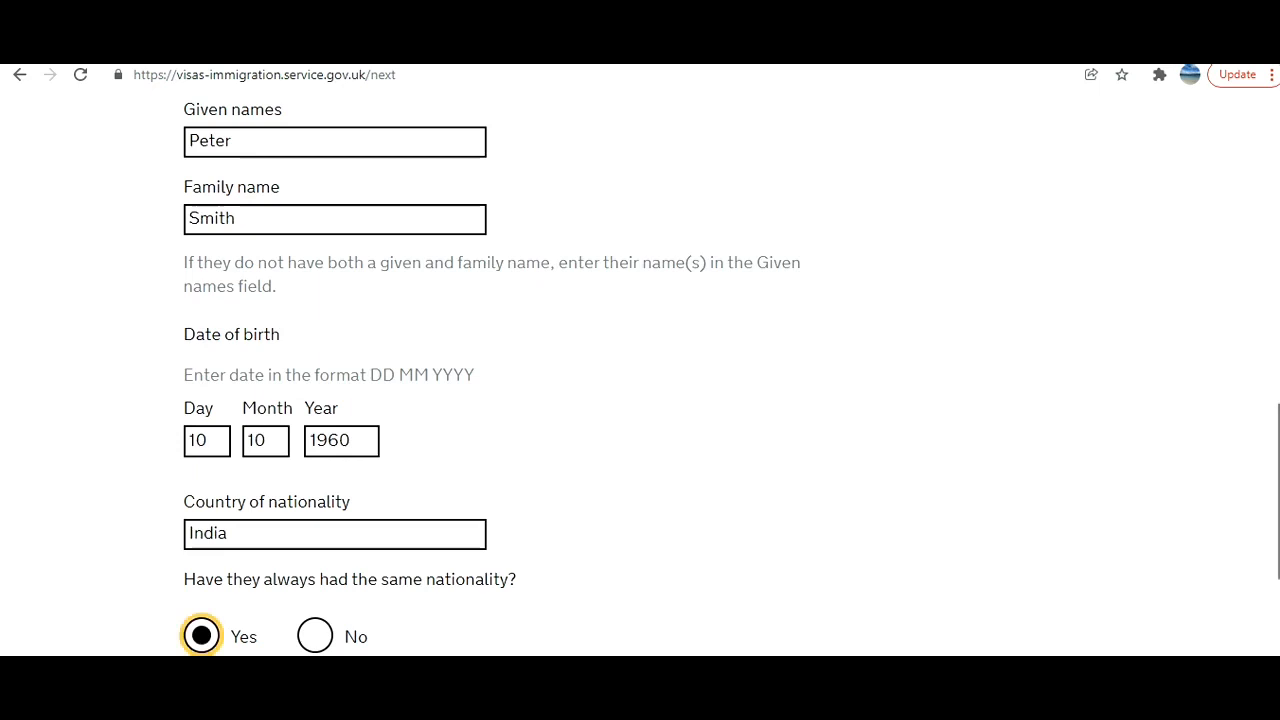
pyautogui.scroll(-1, 640, 374)
pyautogui.scroll(3, 1271, 480)
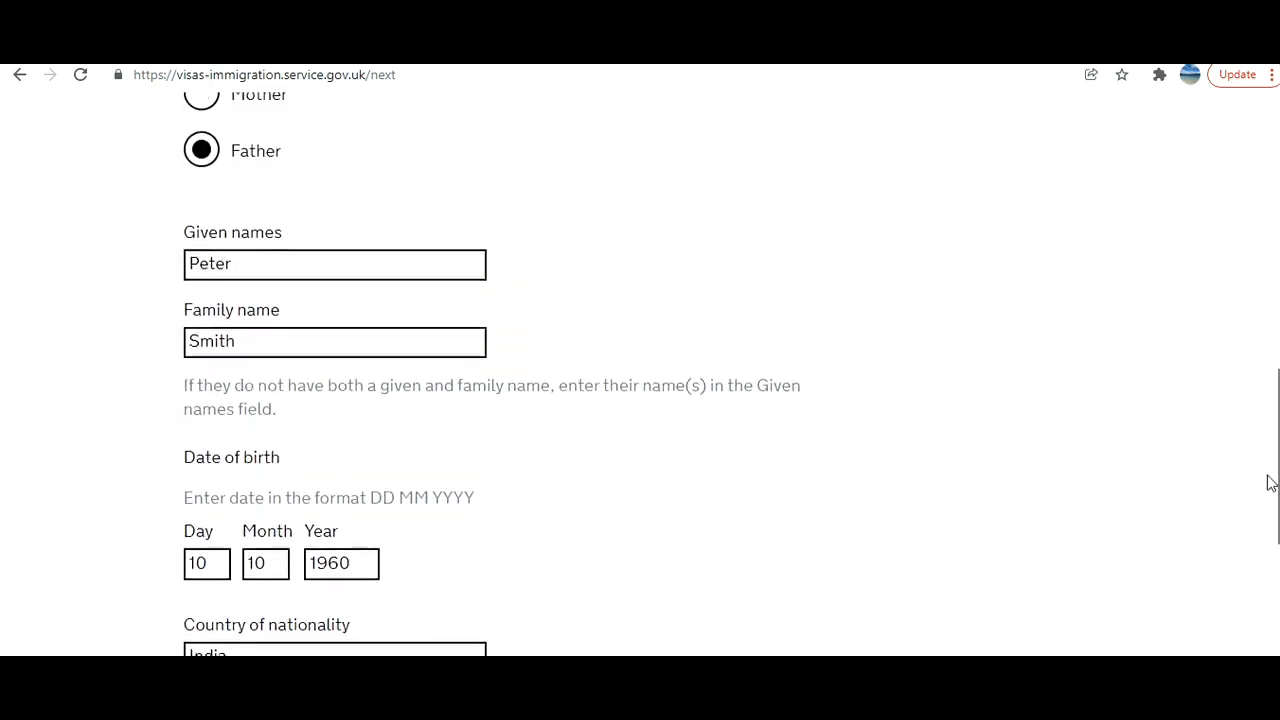
pyautogui.scroll(-5, 1271, 486)
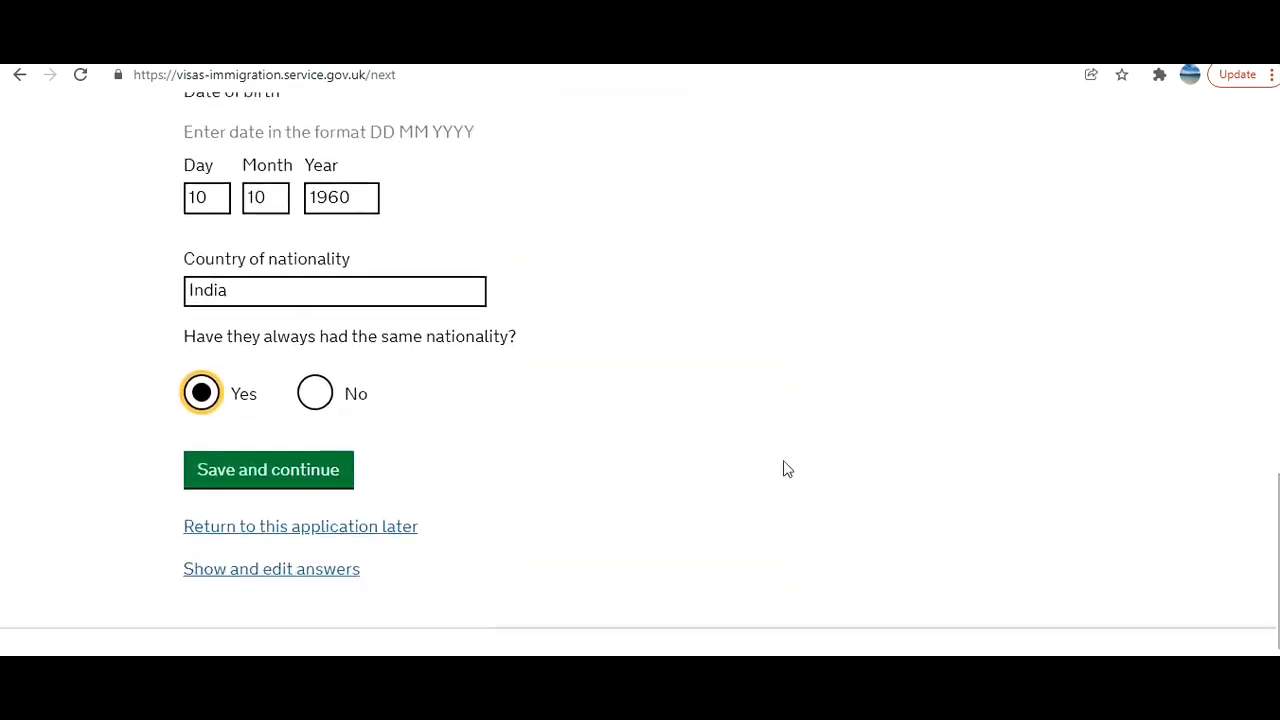
pyautogui.click(346, 482)
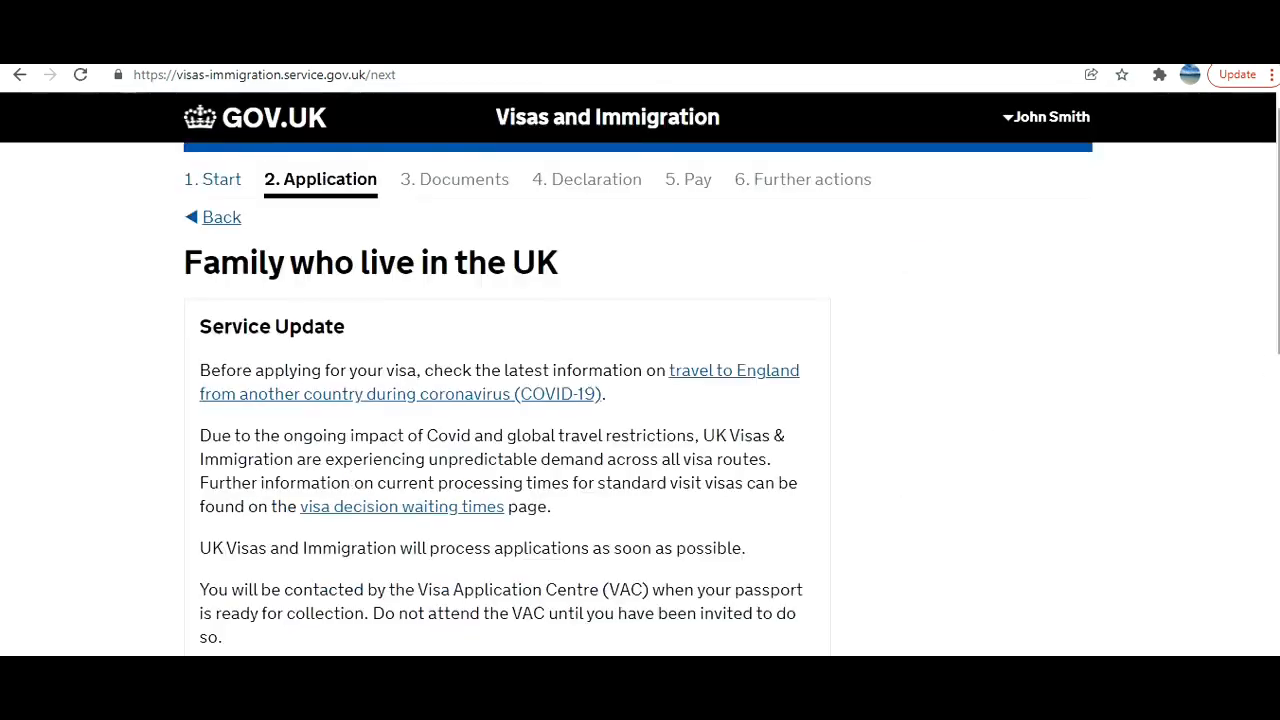
# Declare that the applicant has no family in the UK, and save.
pyautogui.scroll(-3, 1268, 320)
pyautogui.scroll(-3, 640, 370)
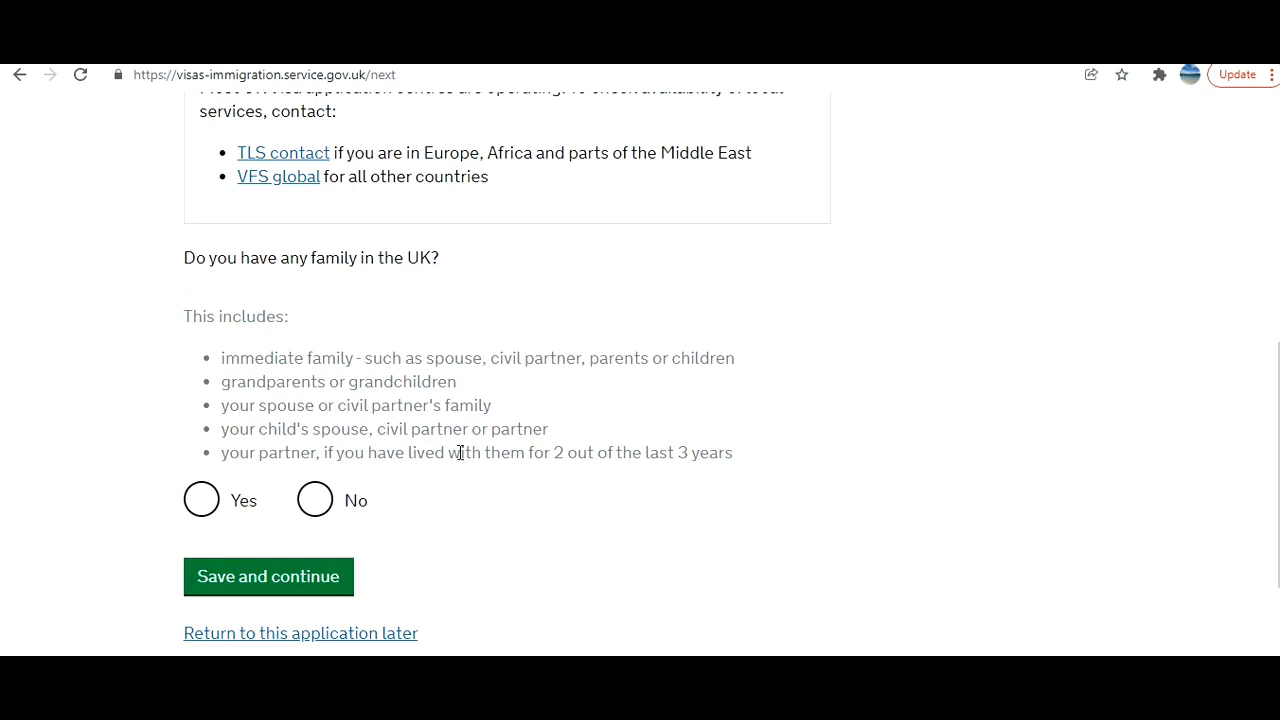
pyautogui.click(325, 502)
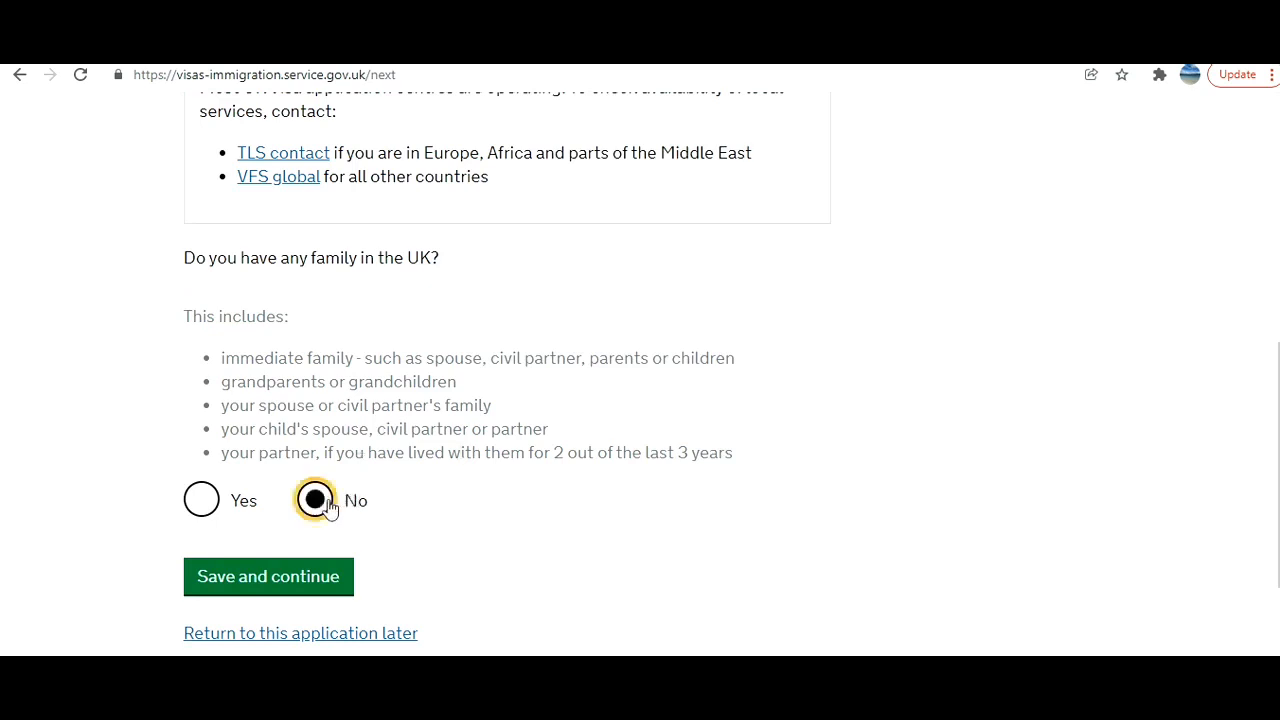
pyautogui.click(318, 579)
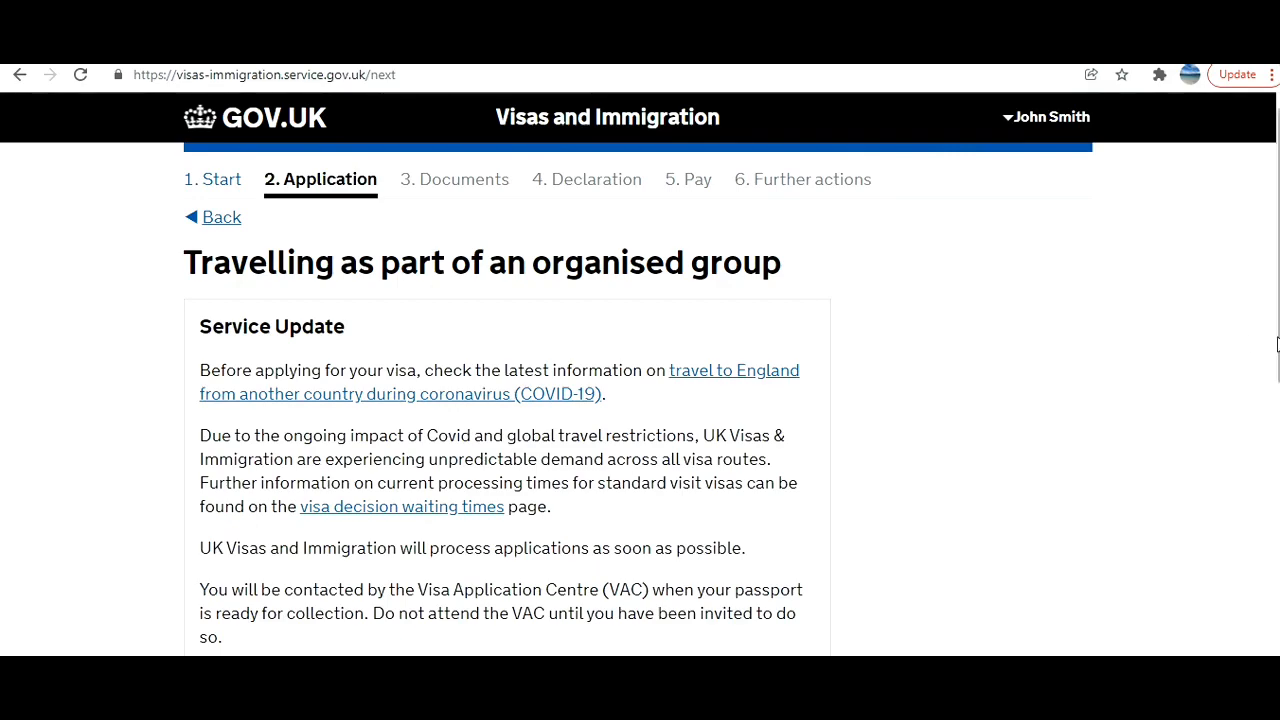
# Answer No to travelling in an organised group and to travelling with someone other than a partner, spouse or dependant, saving each answer.
pyautogui.scroll(-5, 1277, 343)
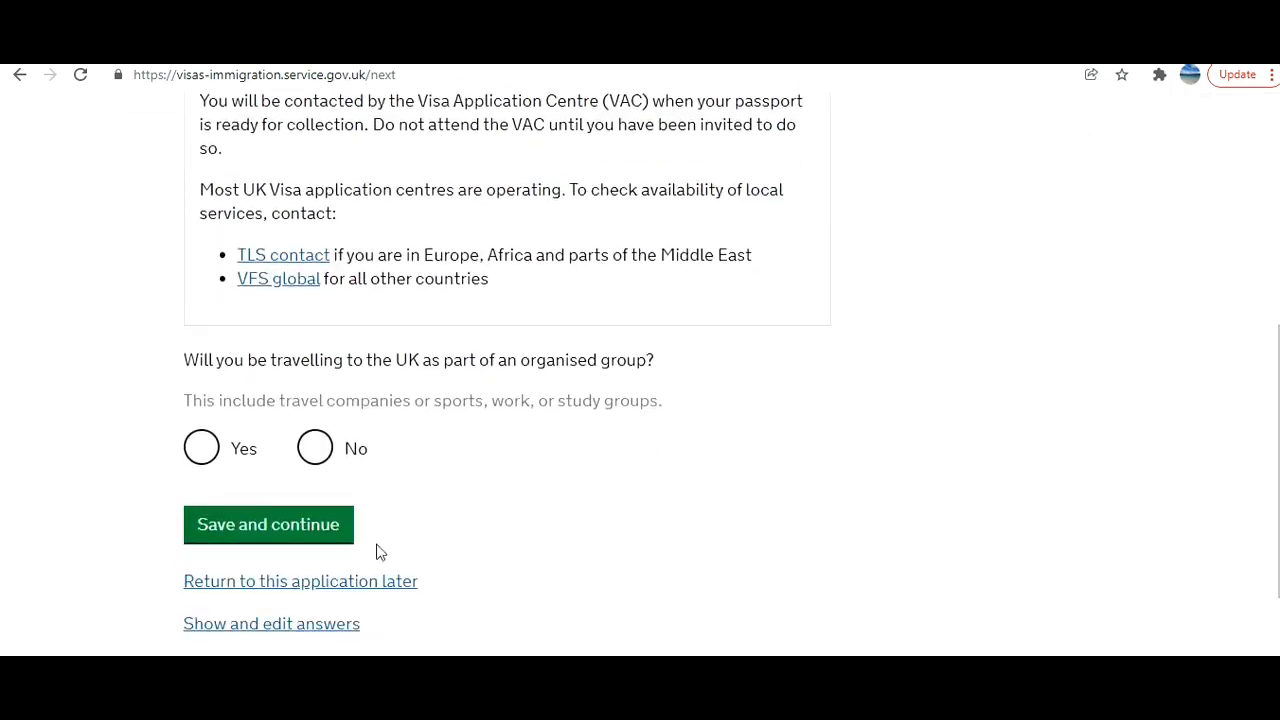
pyautogui.click(314, 446)
pyautogui.click(314, 535)
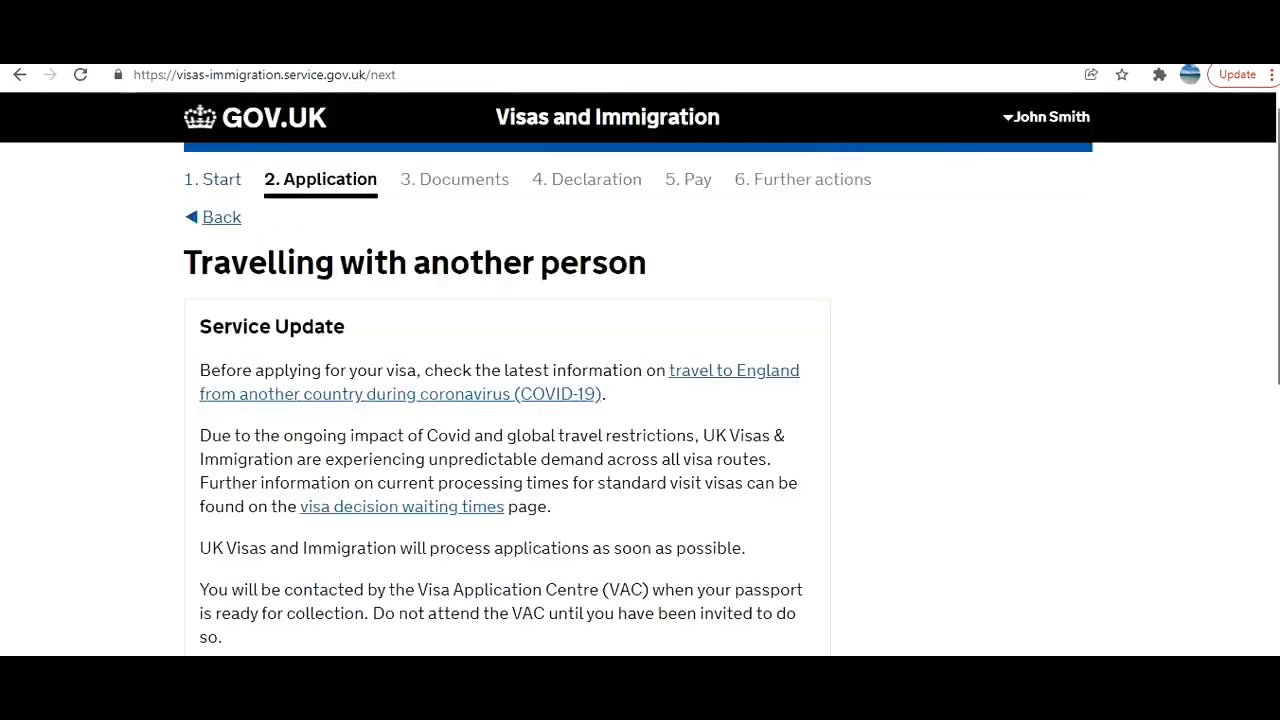
pyautogui.scroll(-6, 563, 369)
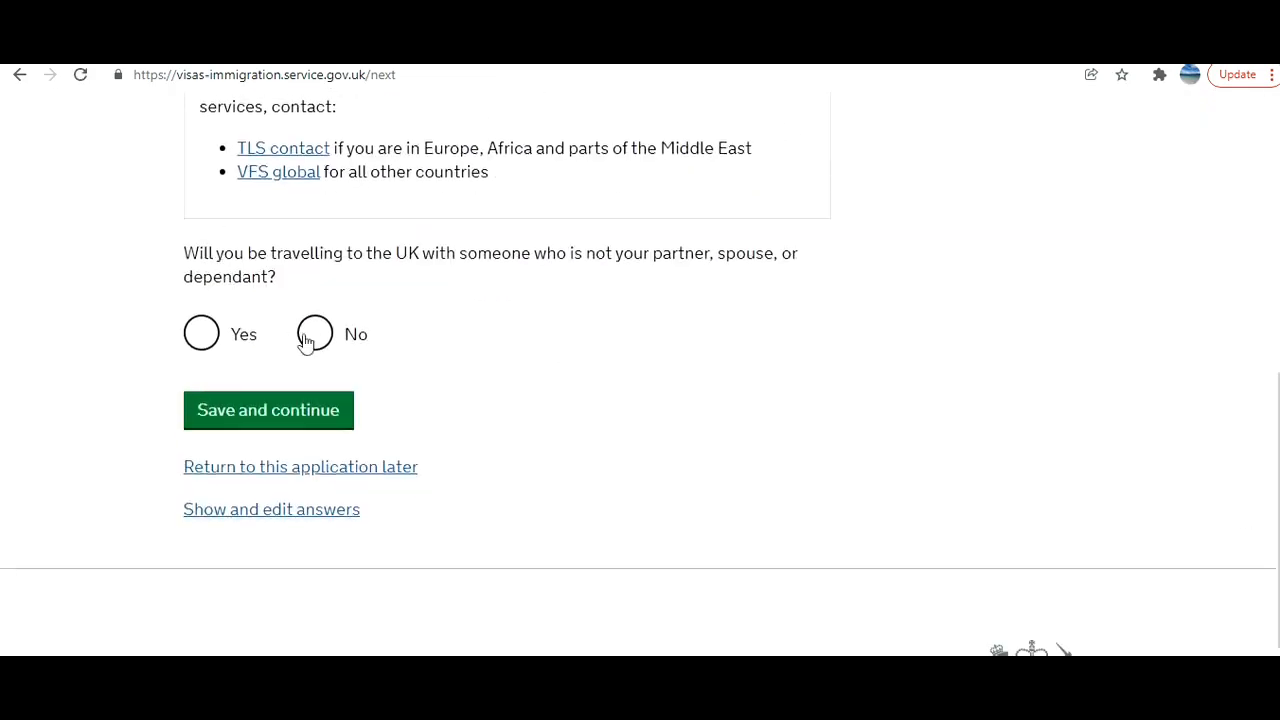
pyautogui.click(314, 334)
pyautogui.click(313, 422)
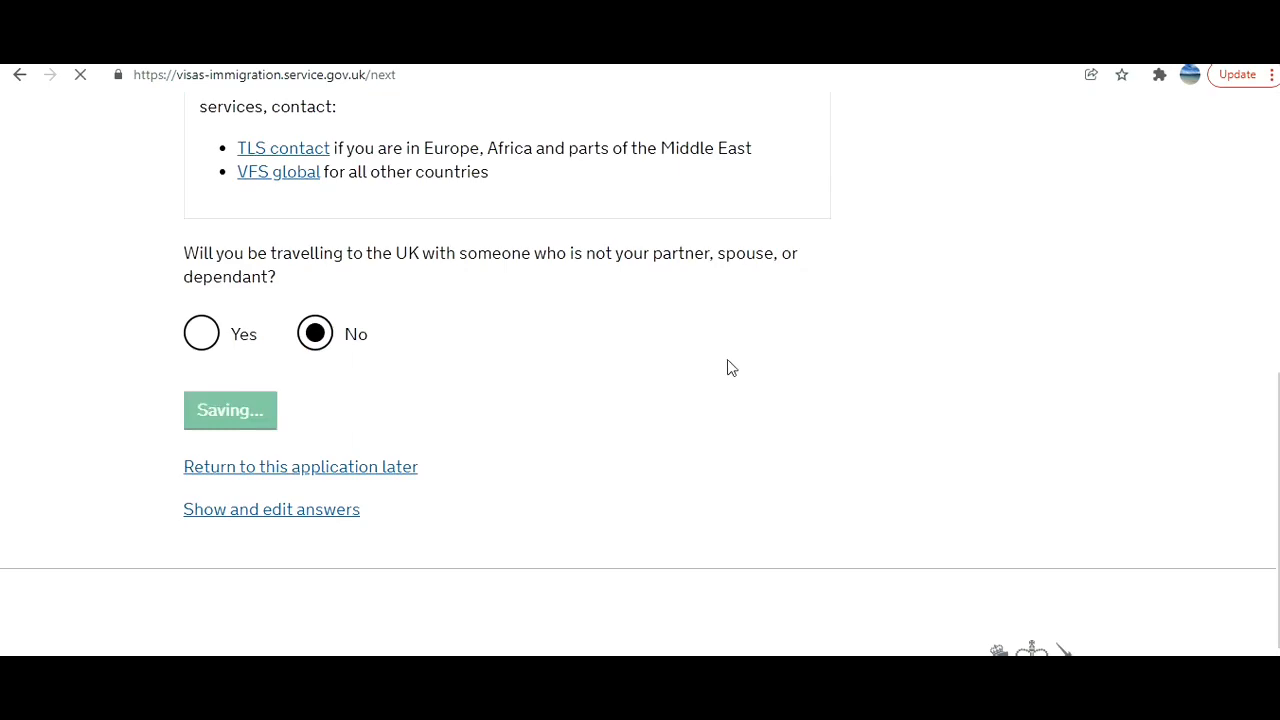
# Confirm that the applicant has an address for the stay in the UK, and save.
pyautogui.scroll(-3, 1117, 289)
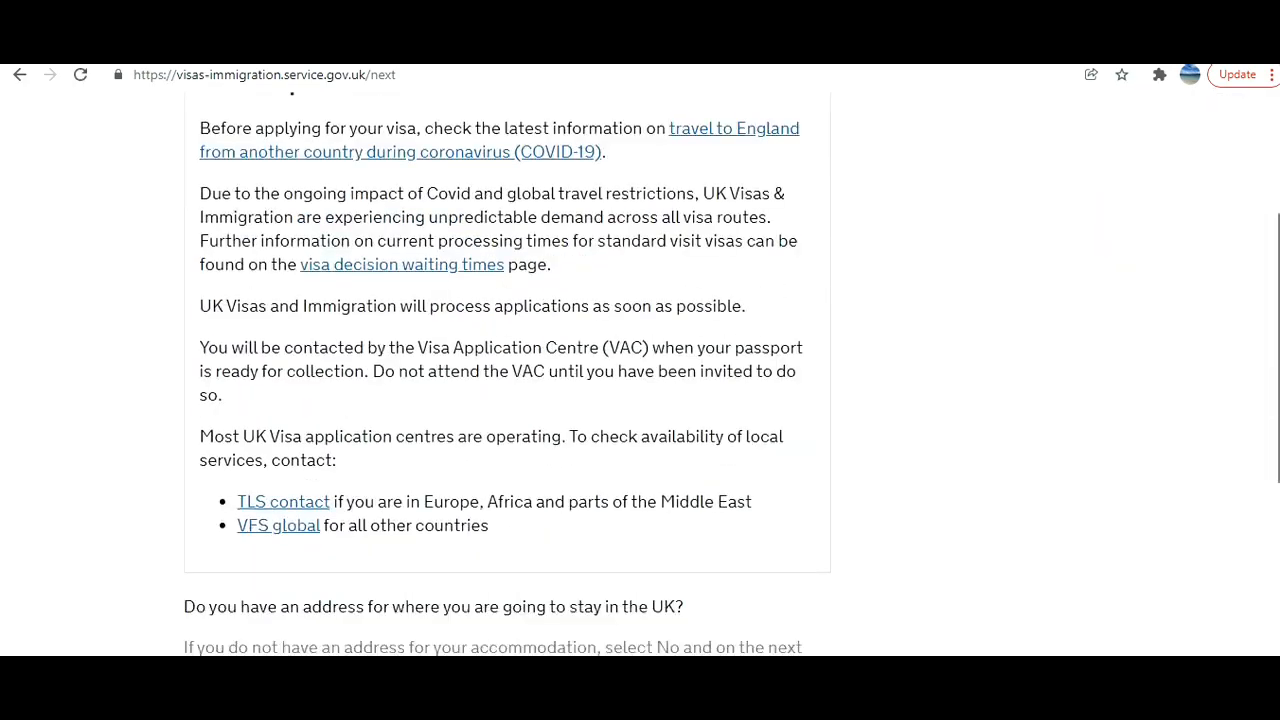
pyautogui.scroll(-3, 552, 395)
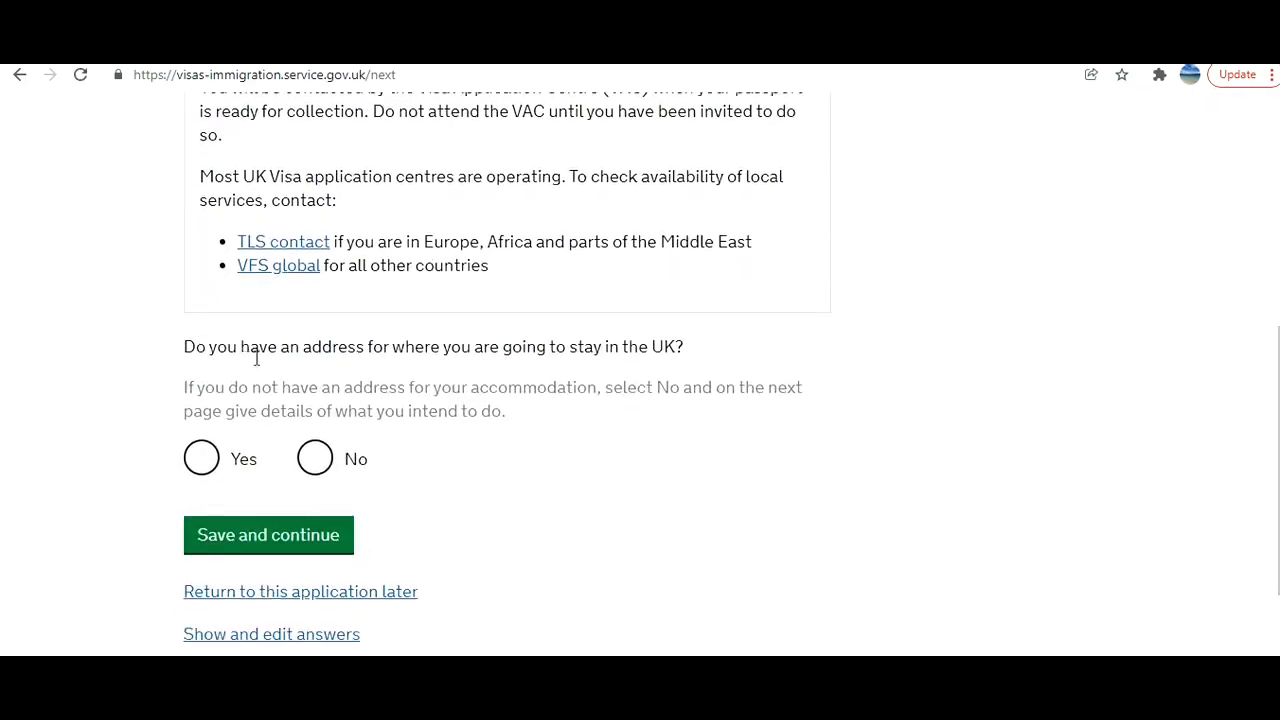
pyautogui.click(201, 458)
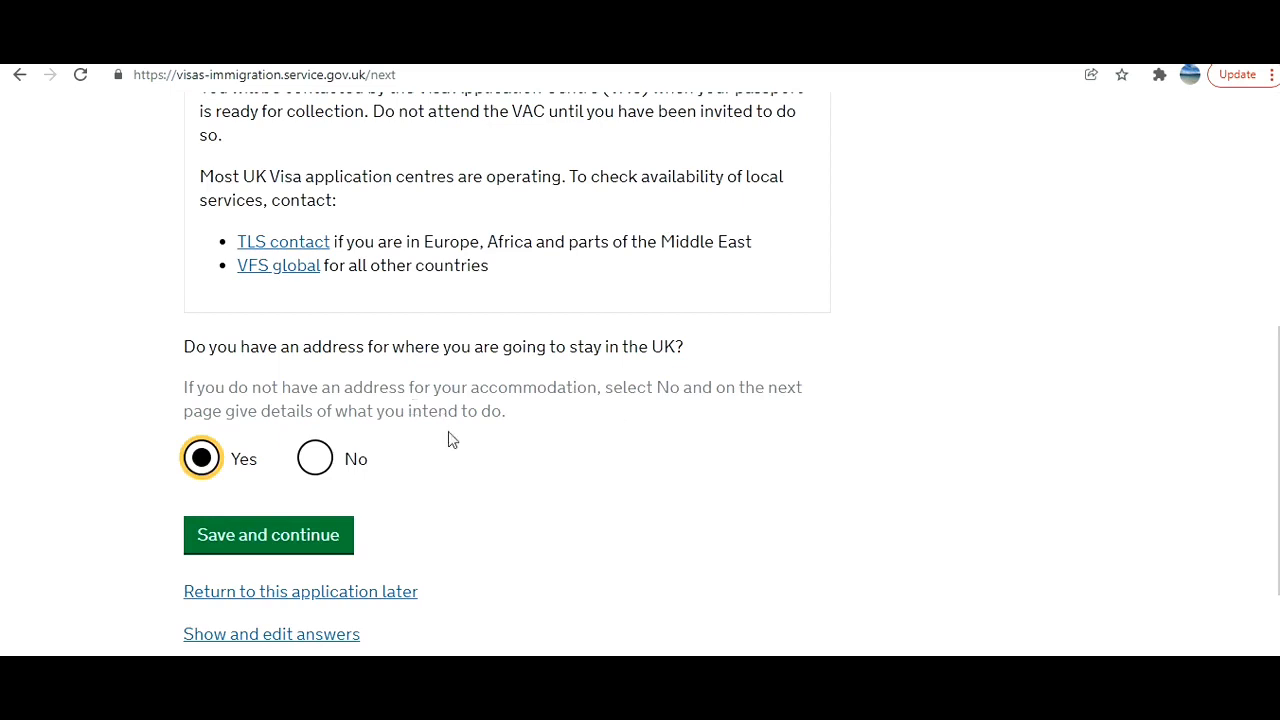
pyautogui.click(315, 533)
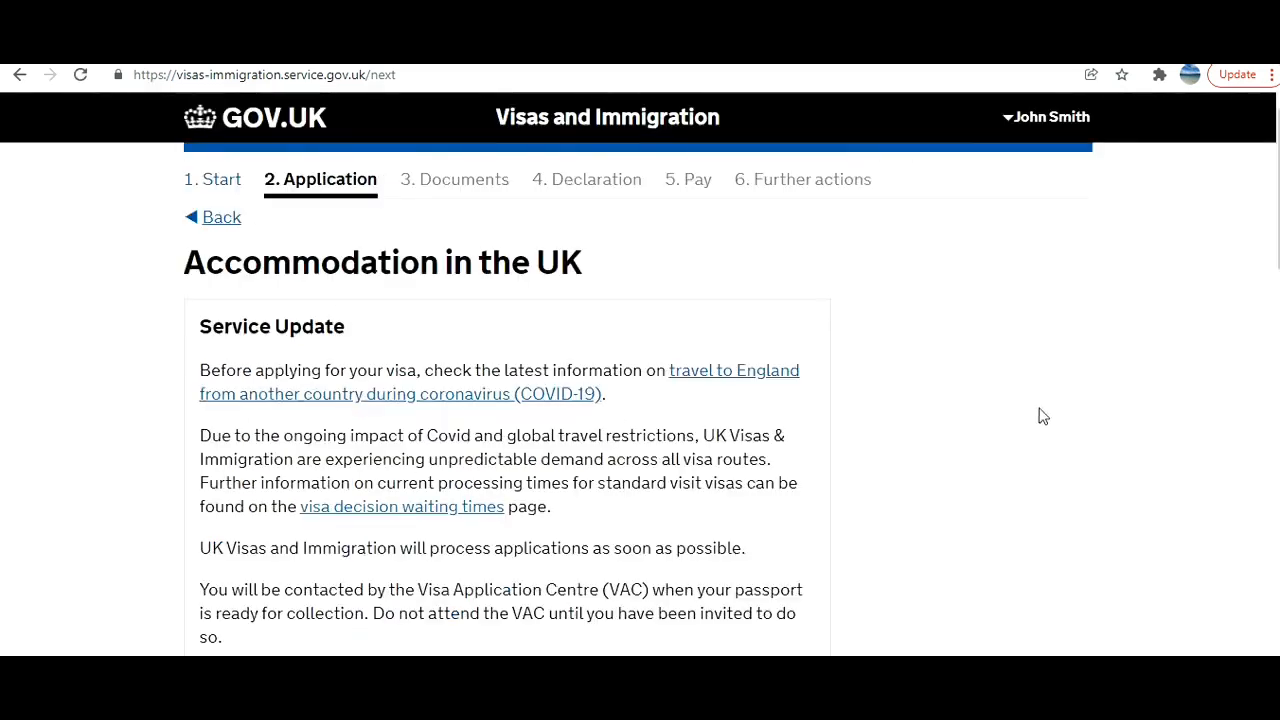
# Fill in the London accommodation's name and address, with arrival on 01 06 2022 and departure on 15 06 2022, and save.
pyautogui.scroll(-3, 1043, 414)
pyautogui.scroll(-5, 640, 380)
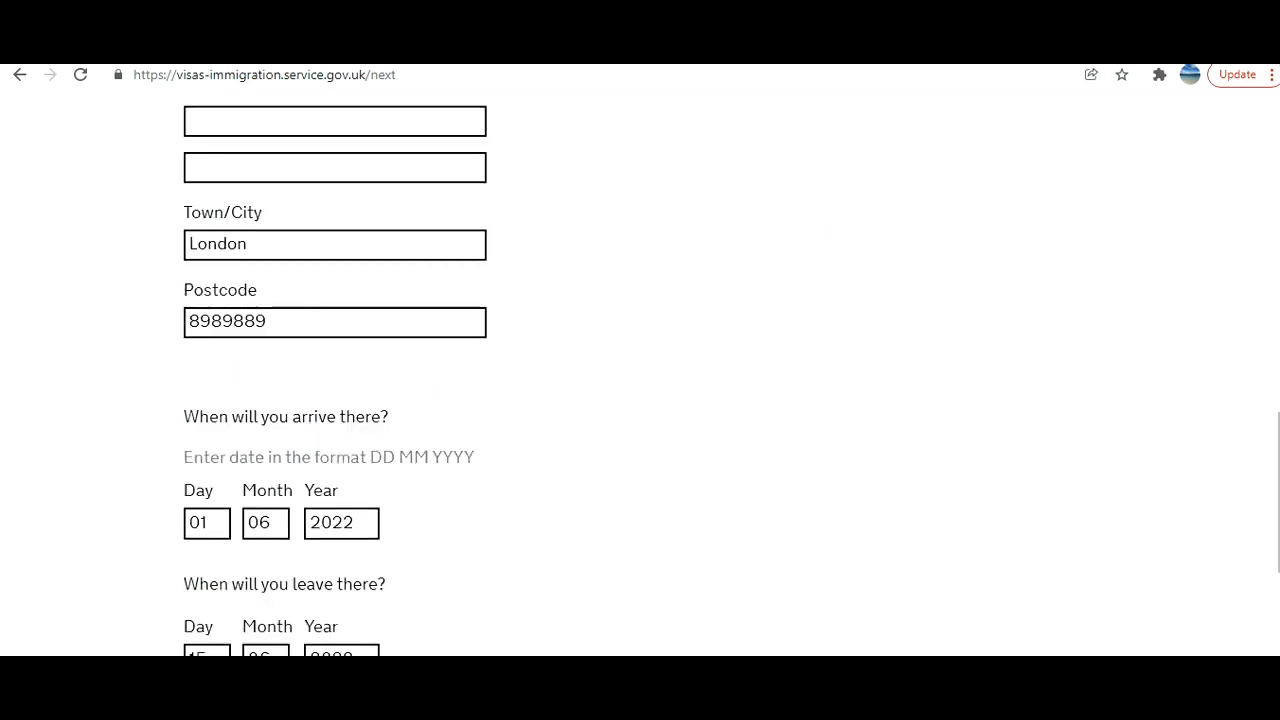
pyautogui.click(340, 652)
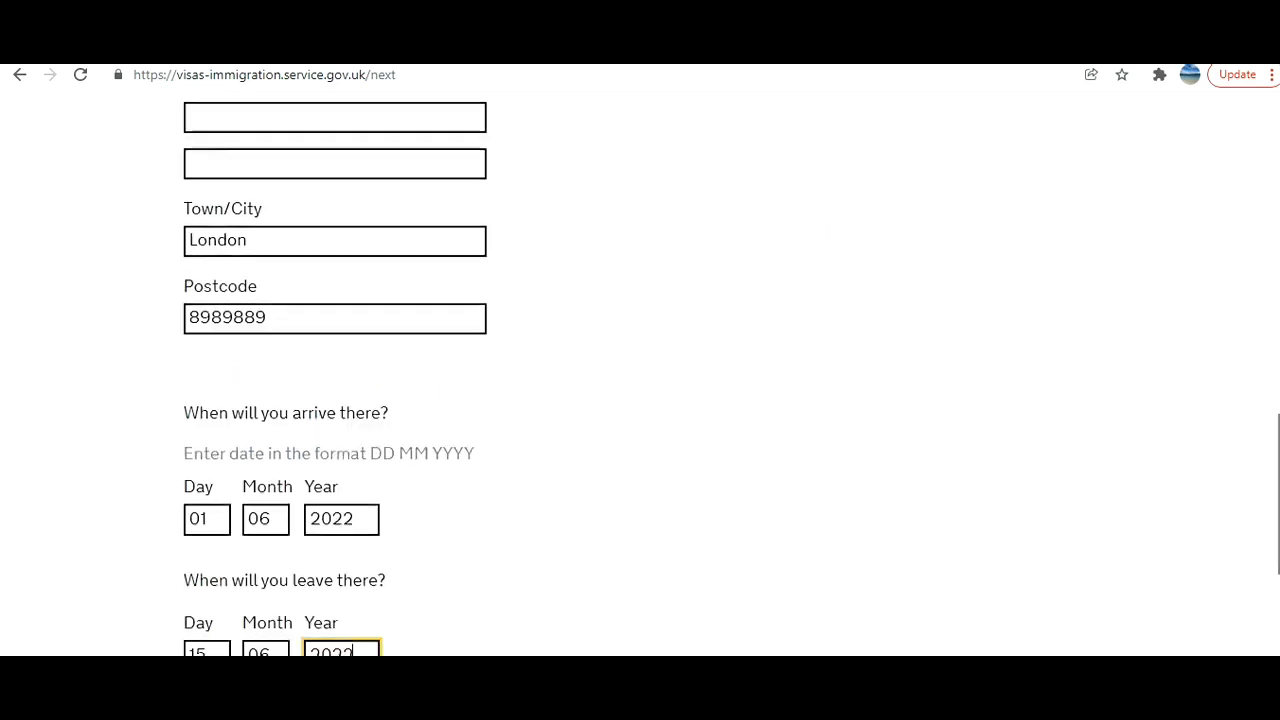
pyautogui.scroll(-3, 640, 400)
pyautogui.click(277, 490)
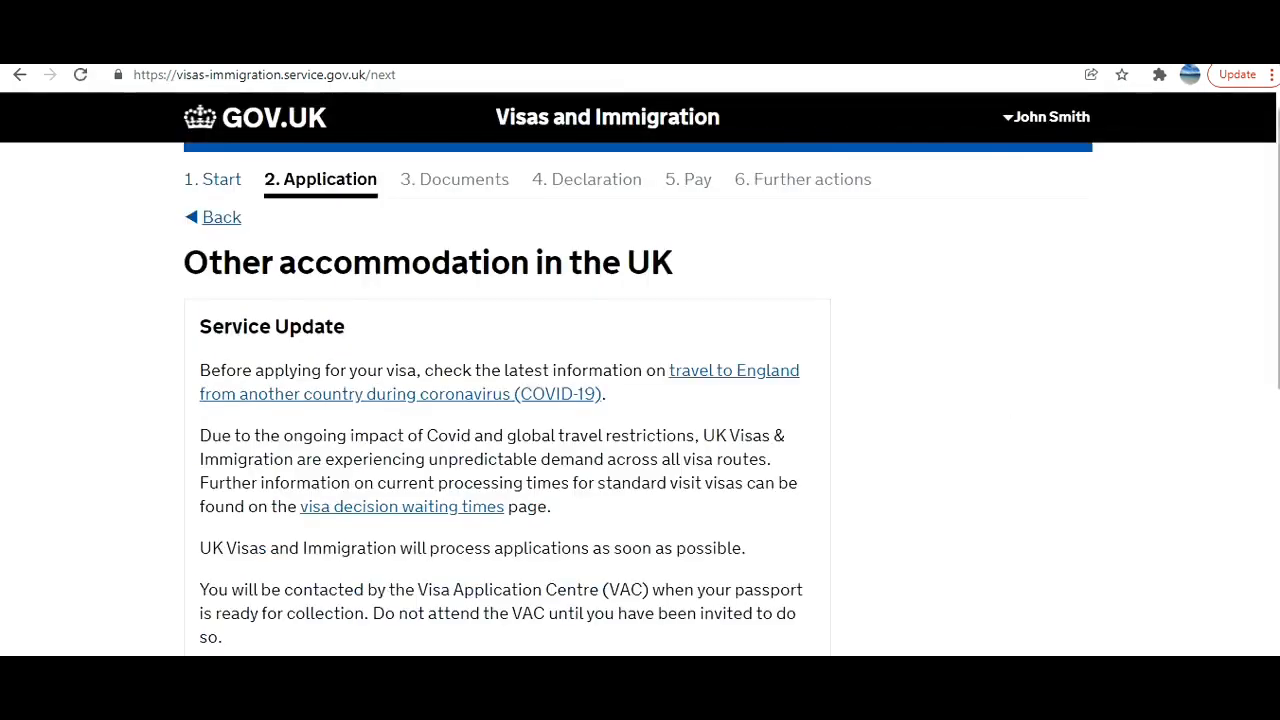
# Declare that the applicant will not stay anywhere else in the UK, and save.
pyautogui.scroll(-4, 1278, 285)
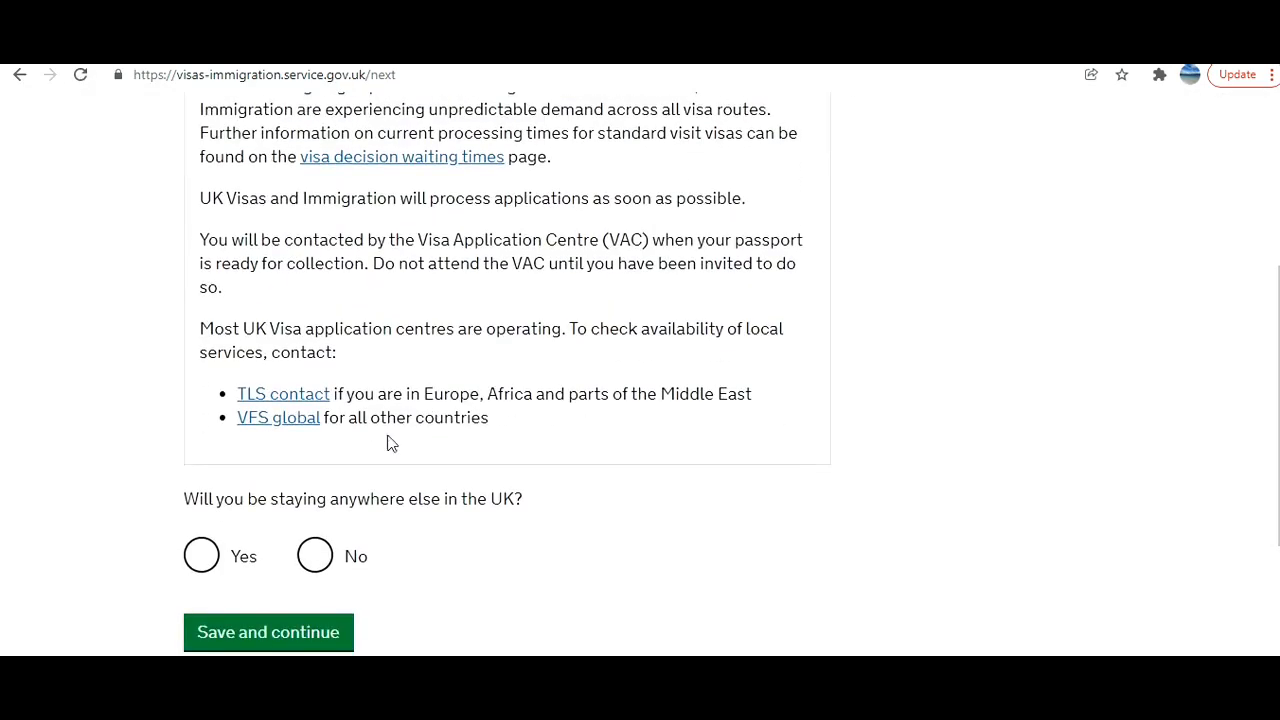
pyautogui.click(316, 556)
pyautogui.click(304, 638)
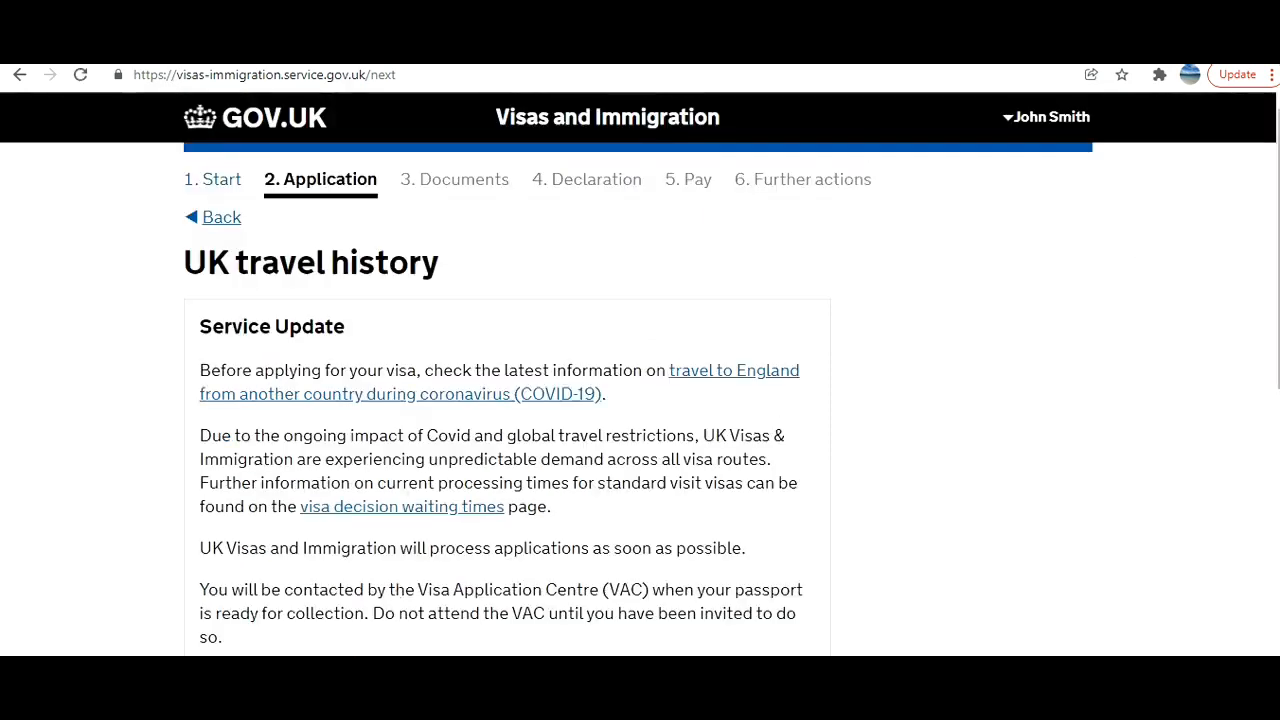
# Declare that the applicant has not been to the UK in the past 10 years, and save.
pyautogui.scroll(-4, 660, 437)
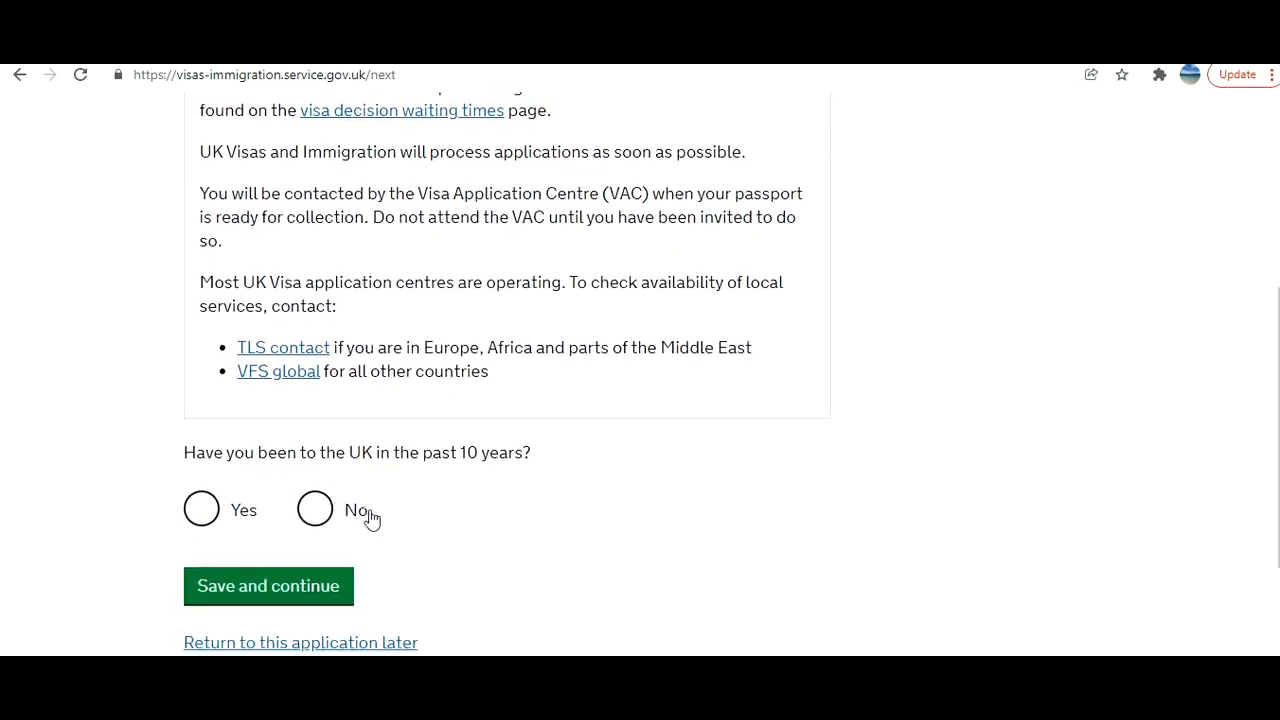
pyautogui.click(315, 510)
pyautogui.click(350, 580)
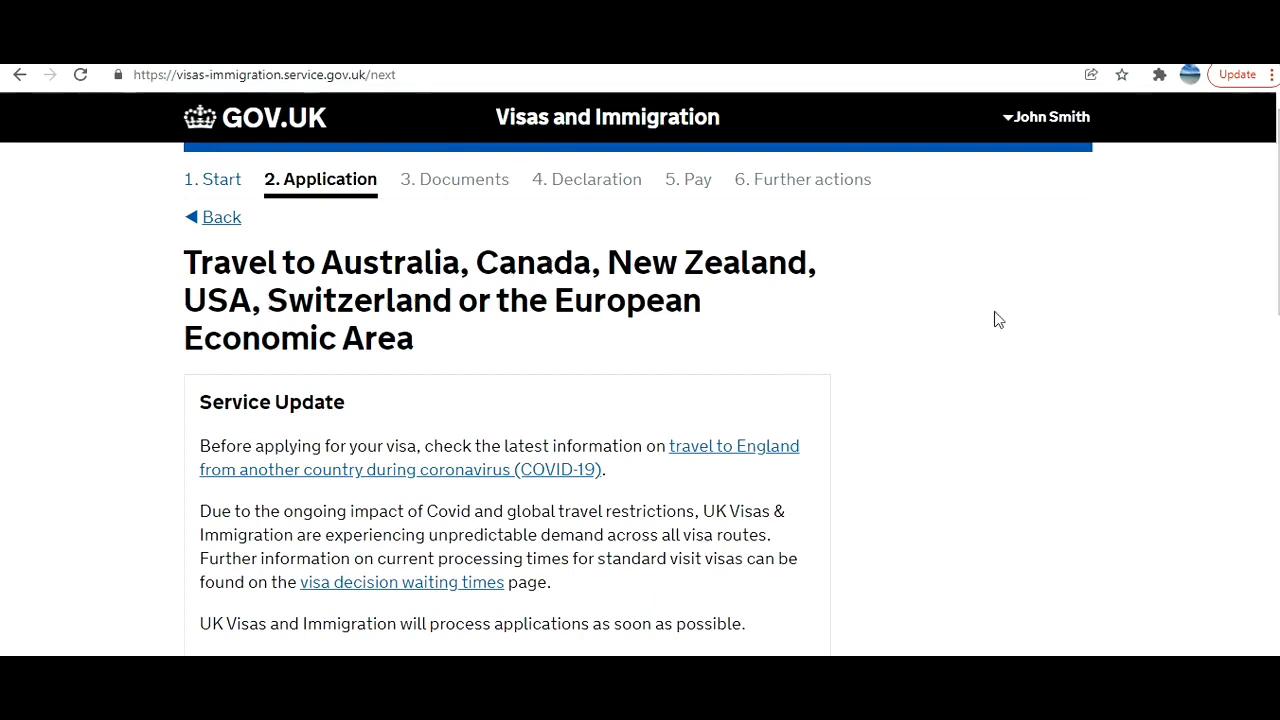
# Choose Zero for visits to Australia, Canada, New Zealand, USA, Switzerland or the European Economic Area in the past 10 years, and save.
pyautogui.moveTo(1278, 264); pyautogui.dragTo(1278, 450)
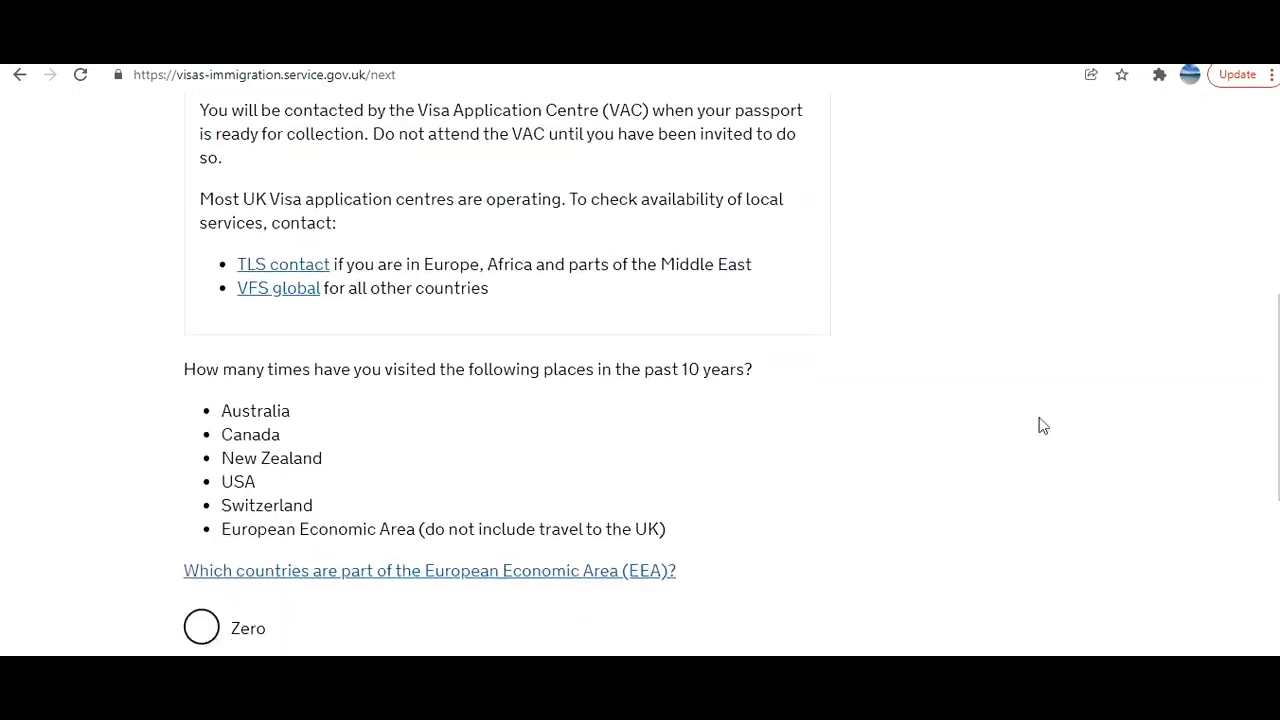
pyautogui.moveTo(1278, 368); pyautogui.dragTo(1278, 484)
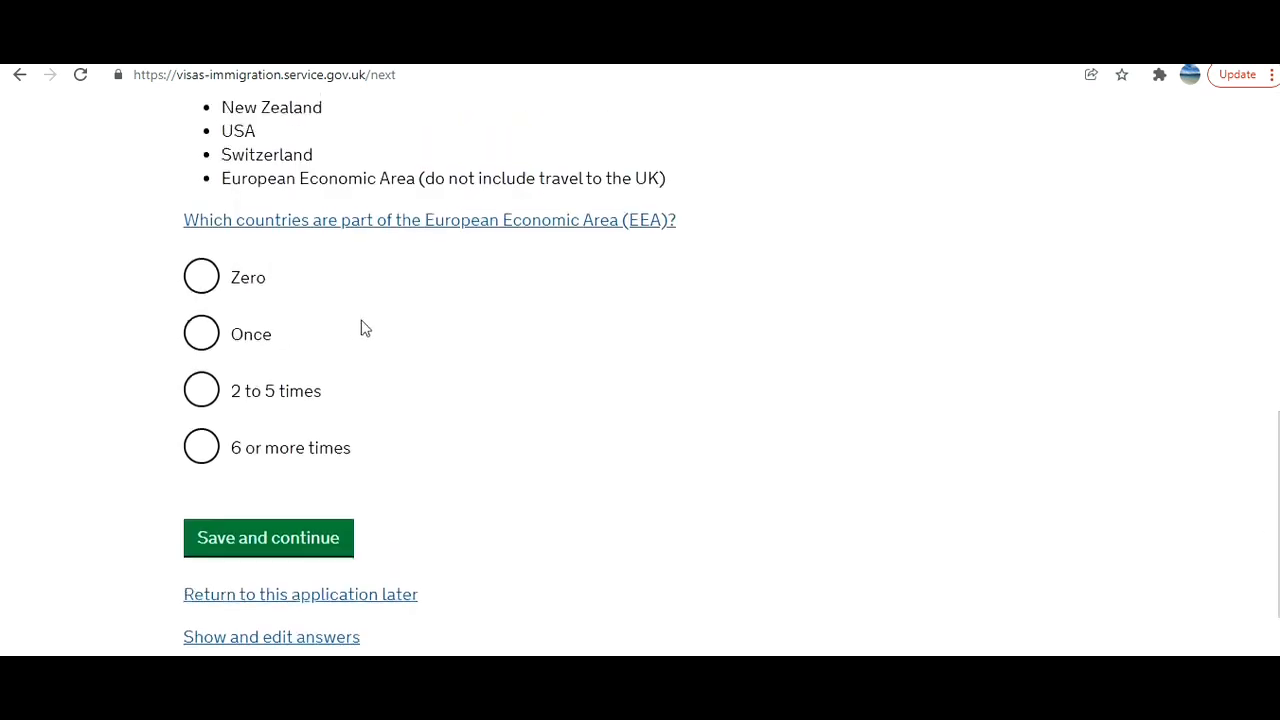
pyautogui.click(200, 276)
pyautogui.click(260, 545)
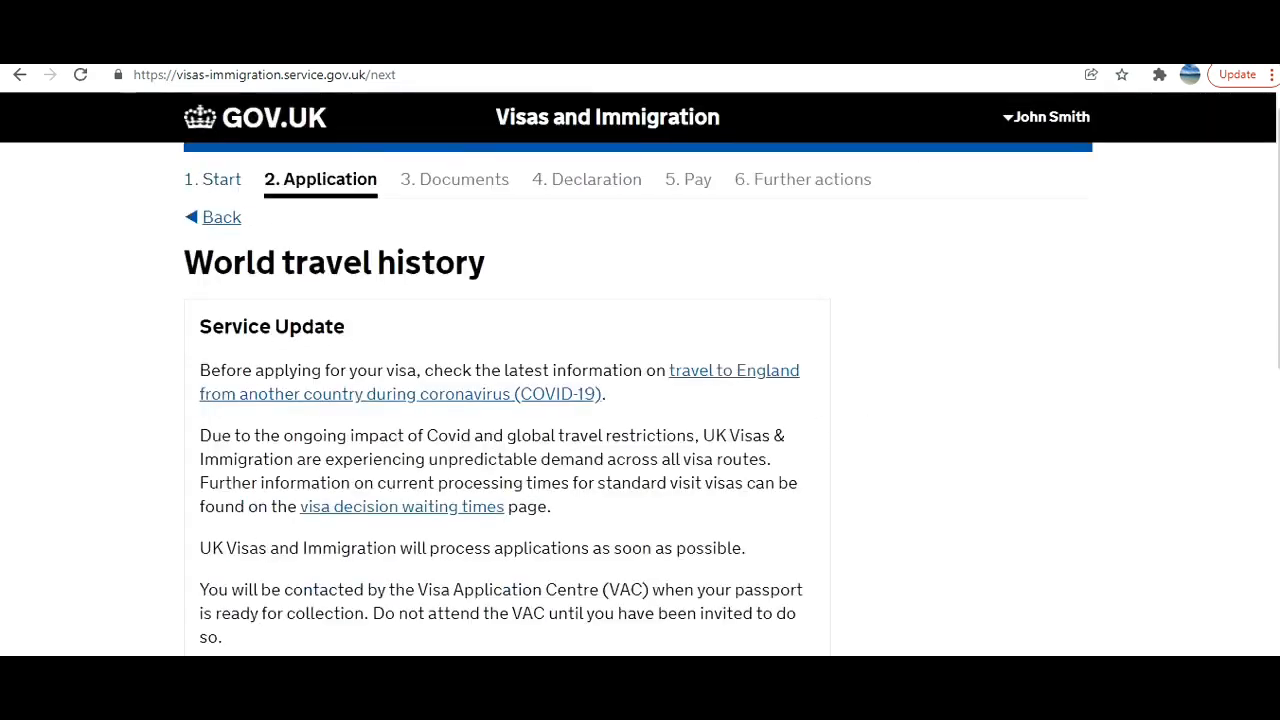
# Answer No to having been to any other countries in the past 10 years, and save.
pyautogui.scroll(-5, 640, 400)
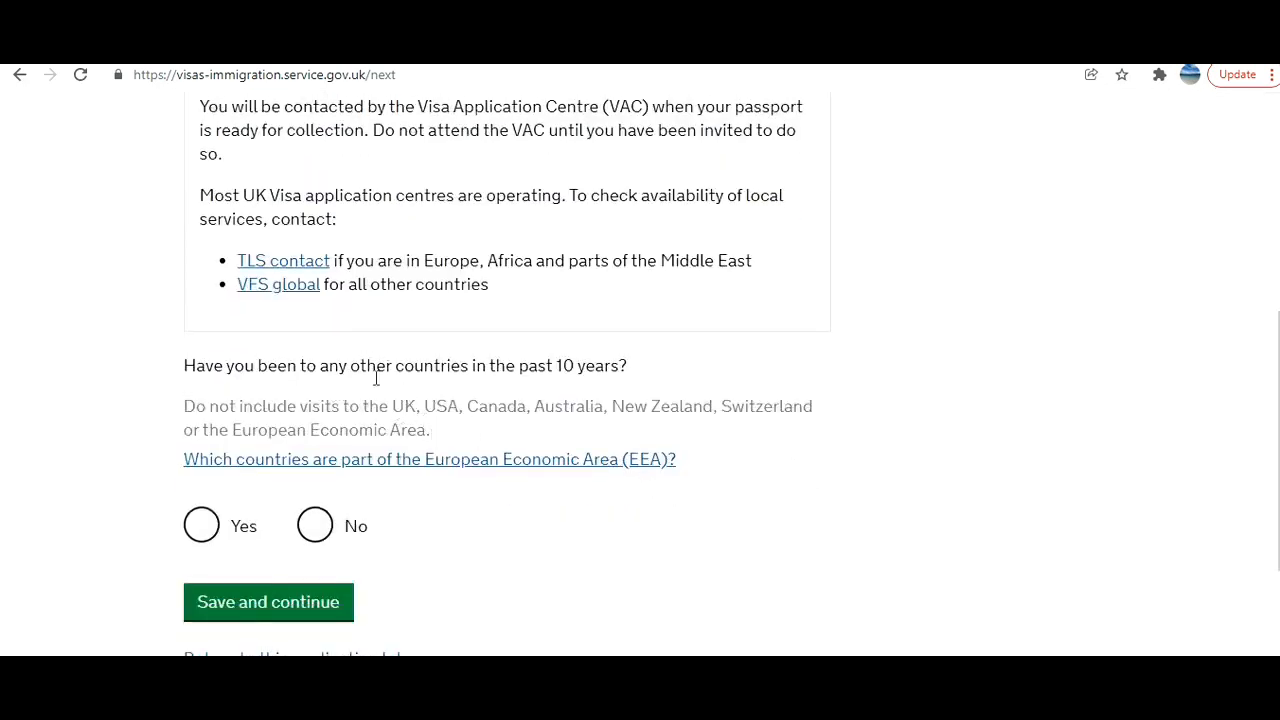
pyautogui.click(313, 525)
pyautogui.click(288, 603)
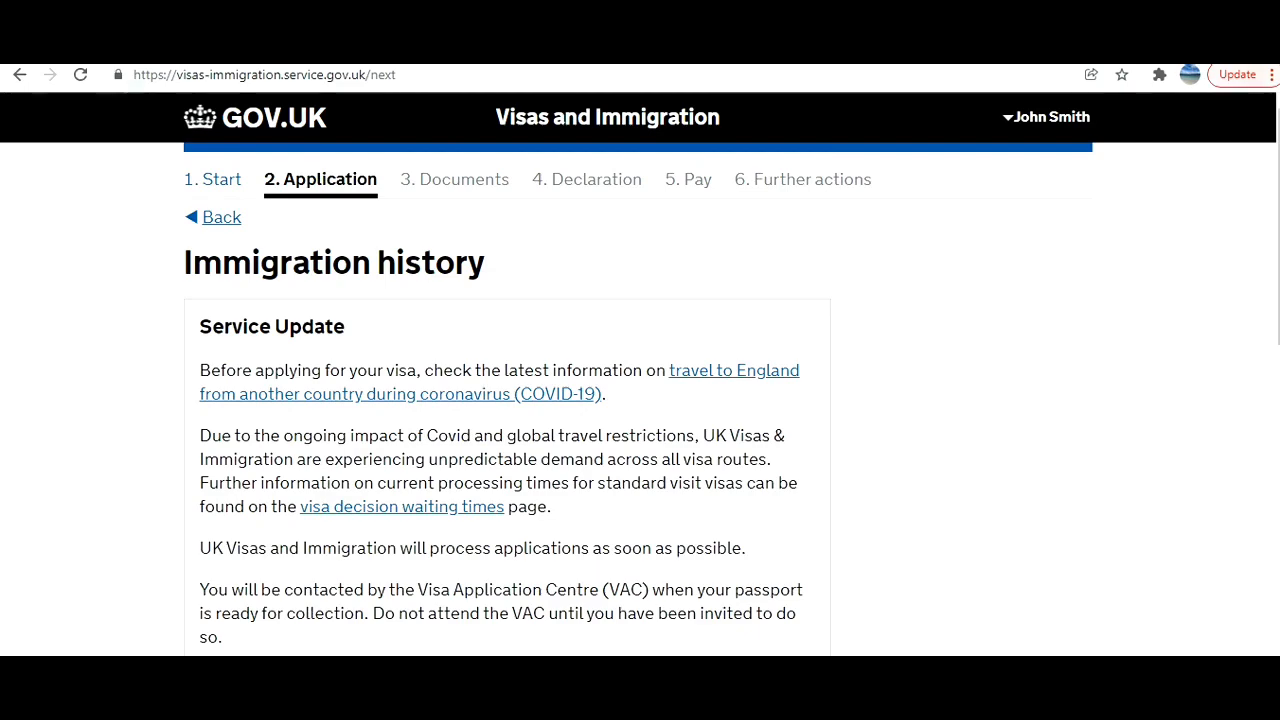
# Answer No to the immigration history question about visa refusals, deportation, removal or entry bans, and save.
pyautogui.scroll(-1, 640, 369)
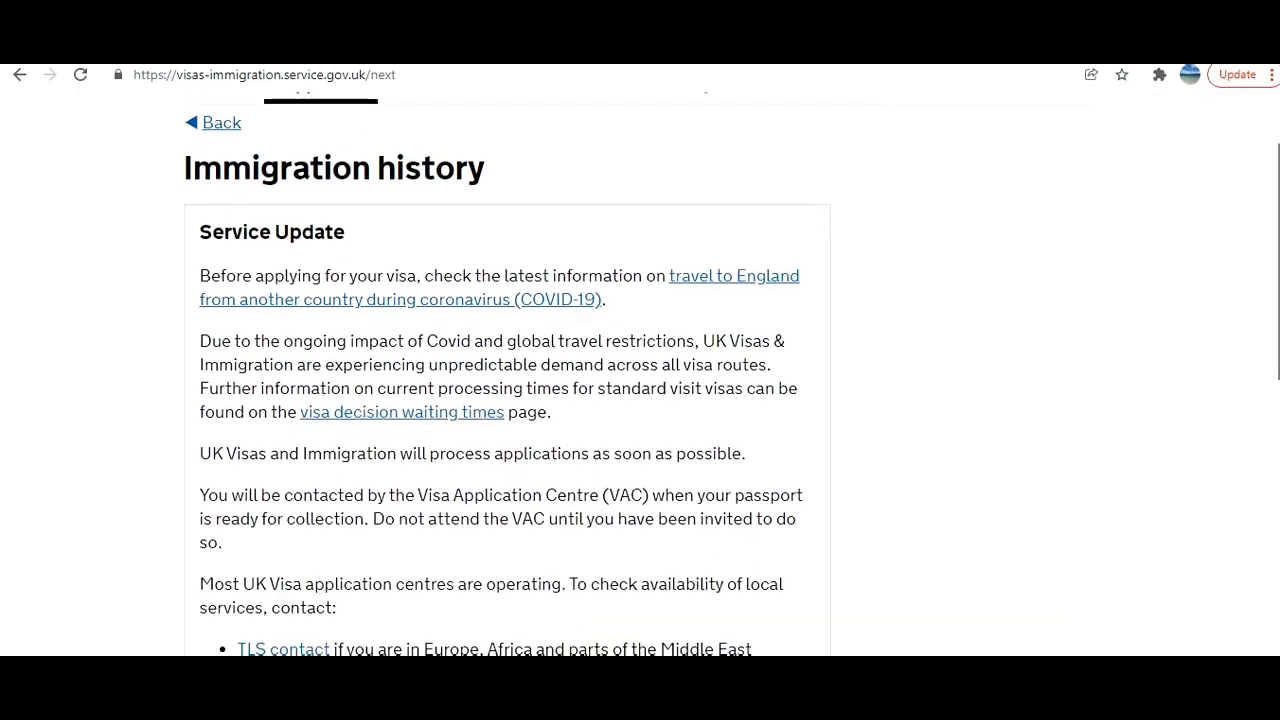
pyautogui.scroll(-3, 640, 369)
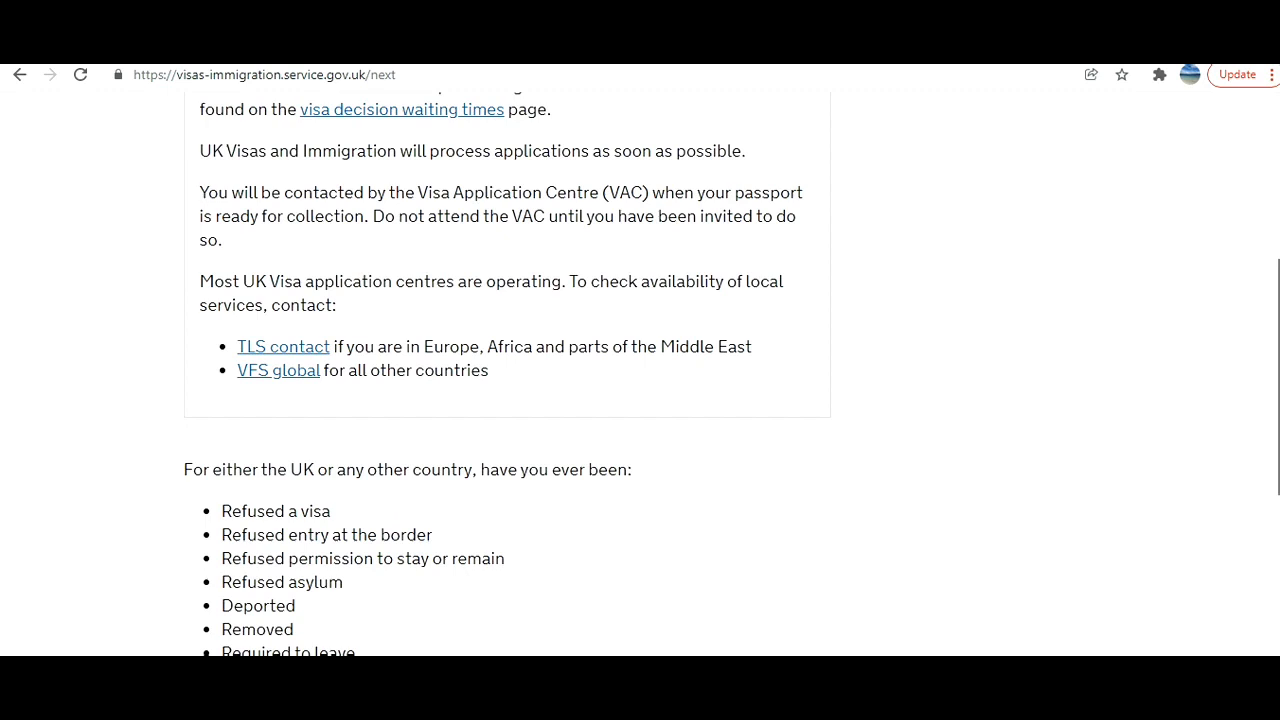
pyautogui.scroll(-2, 640, 369)
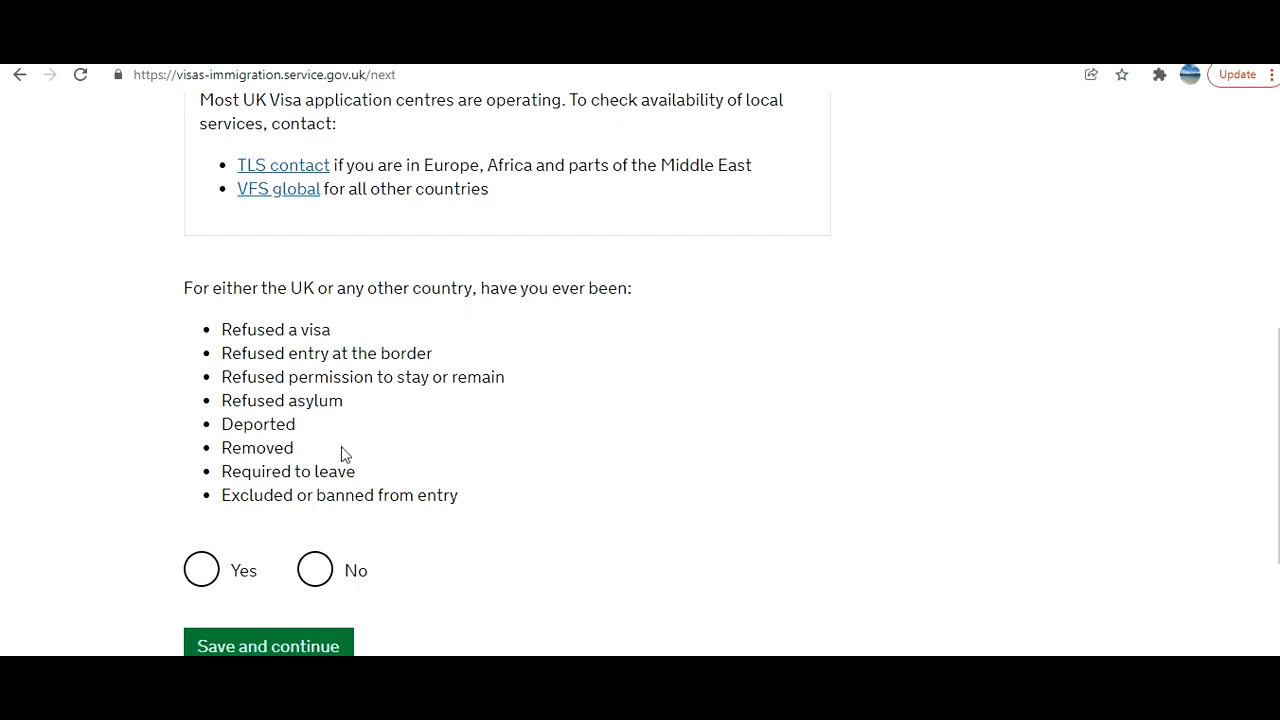
pyautogui.click(317, 588)
pyautogui.click(309, 643)
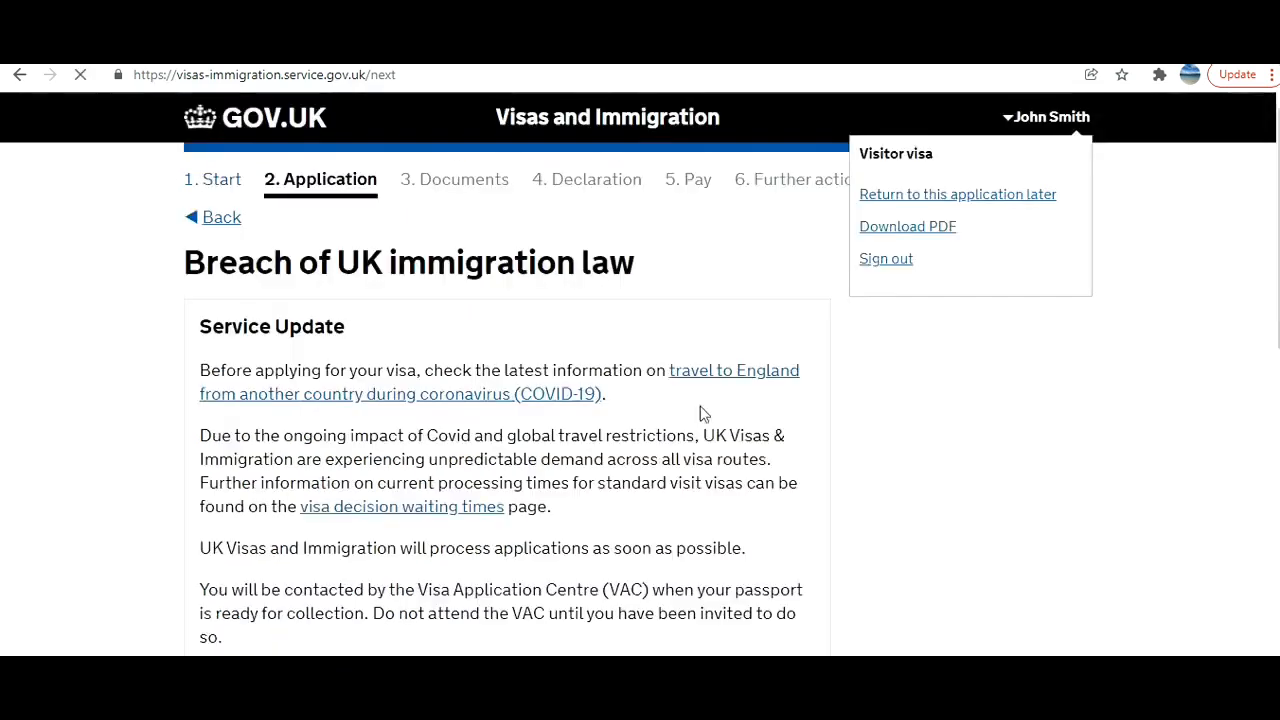
# Answer No to the question about having breached UK immigration law, and save.
pyautogui.moveTo(1278, 185); pyautogui.dragTo(1278, 407)
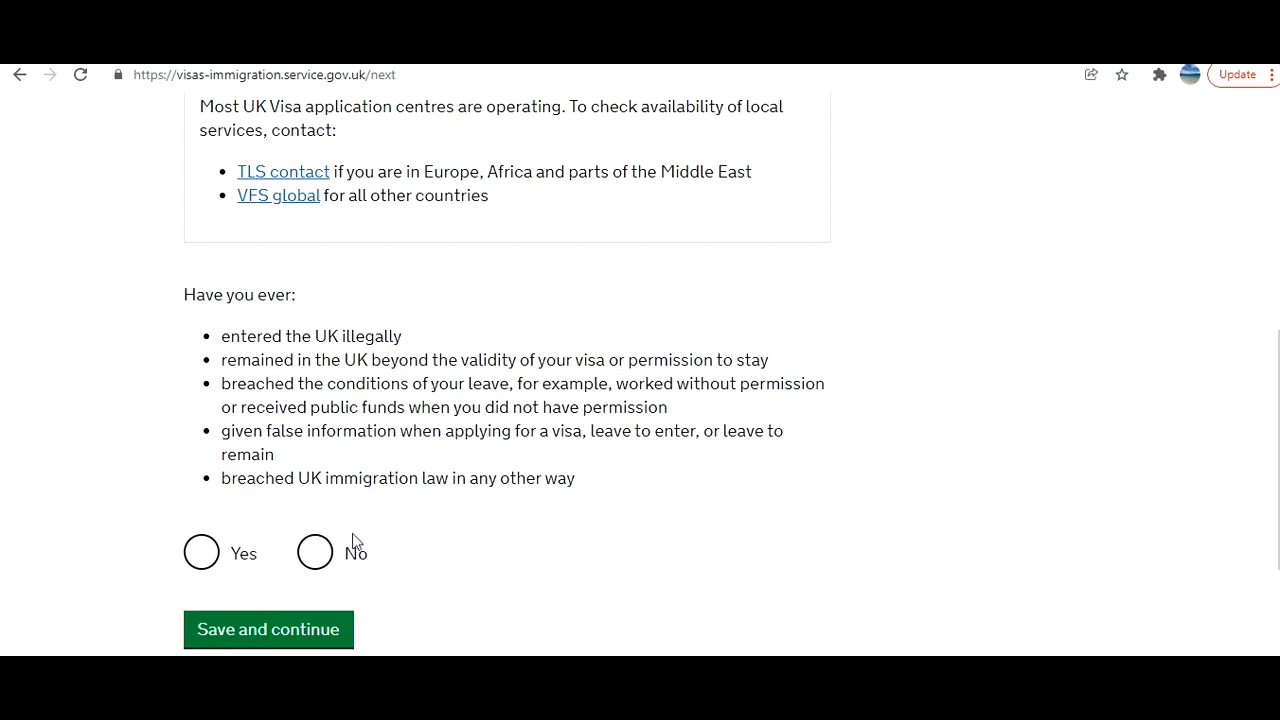
pyautogui.click(314, 551)
pyautogui.click(325, 638)
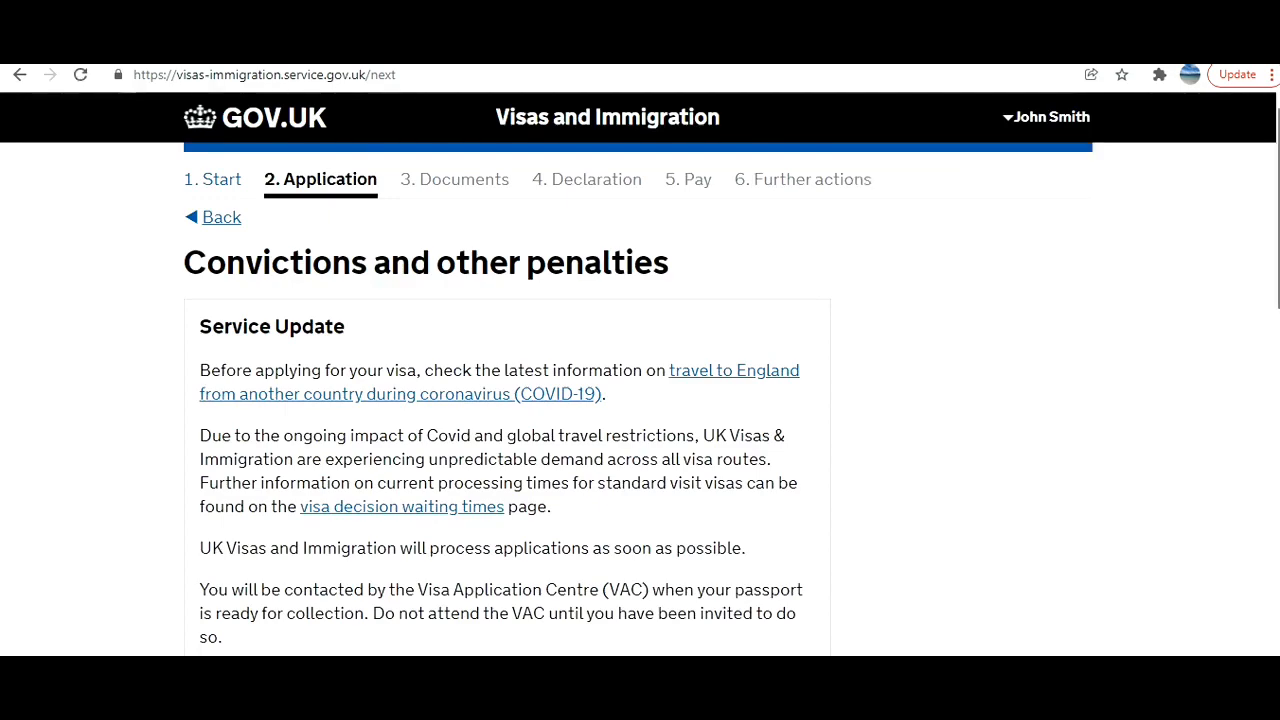
# Answer "No, I have never had any of these" to the convictions and other penalties question, and save.
pyautogui.scroll(-3, 640, 380)
pyautogui.scroll(-3, 507, 374)
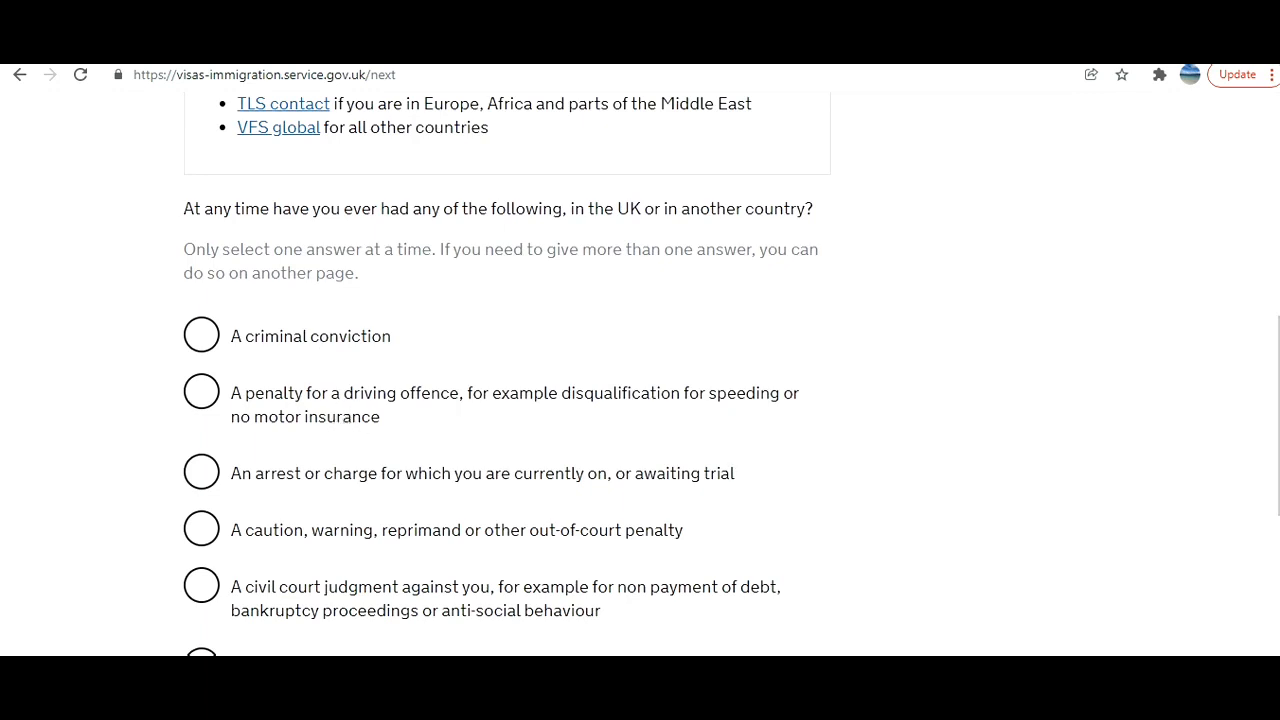
pyautogui.scroll(-2, 507, 374)
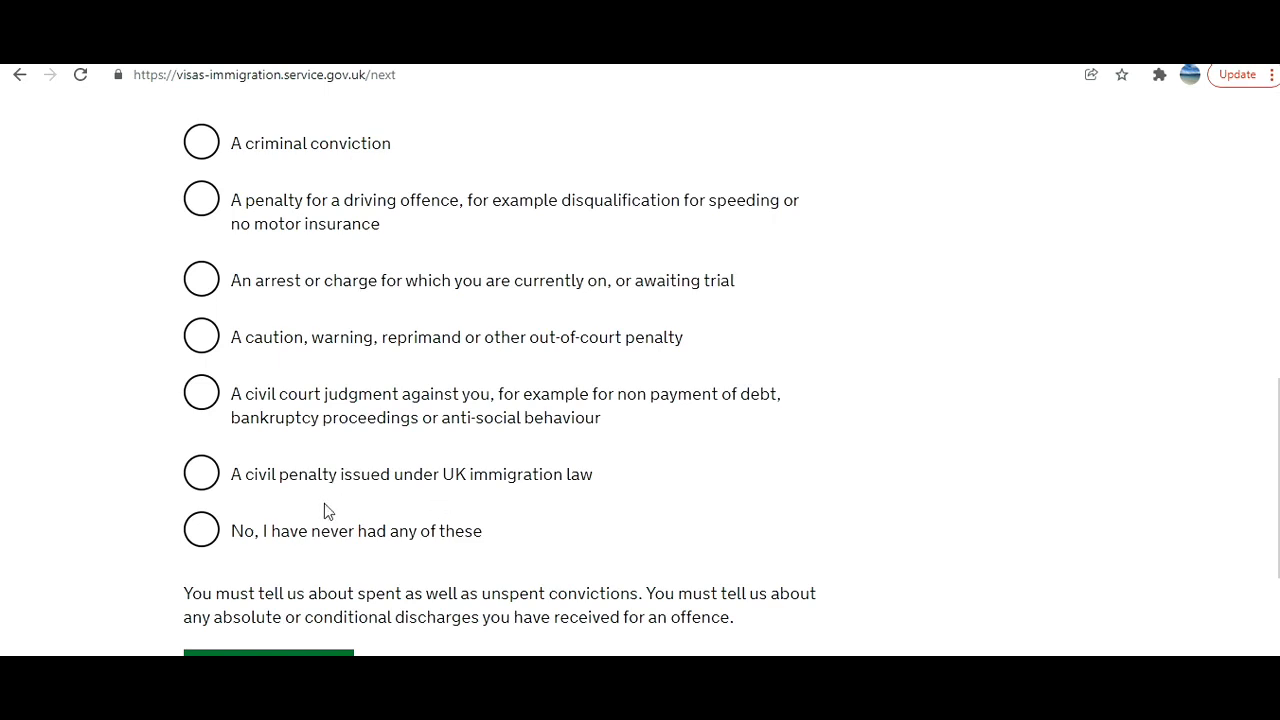
pyautogui.click(205, 530)
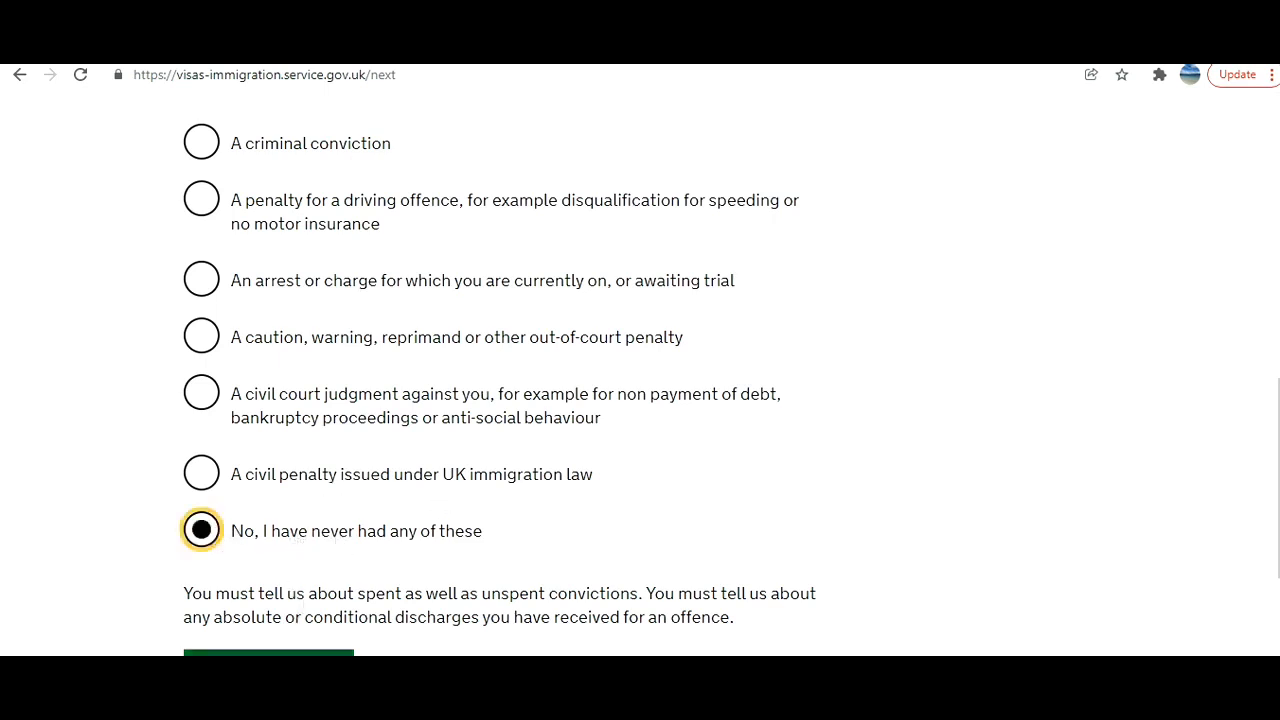
pyautogui.click(268, 653)
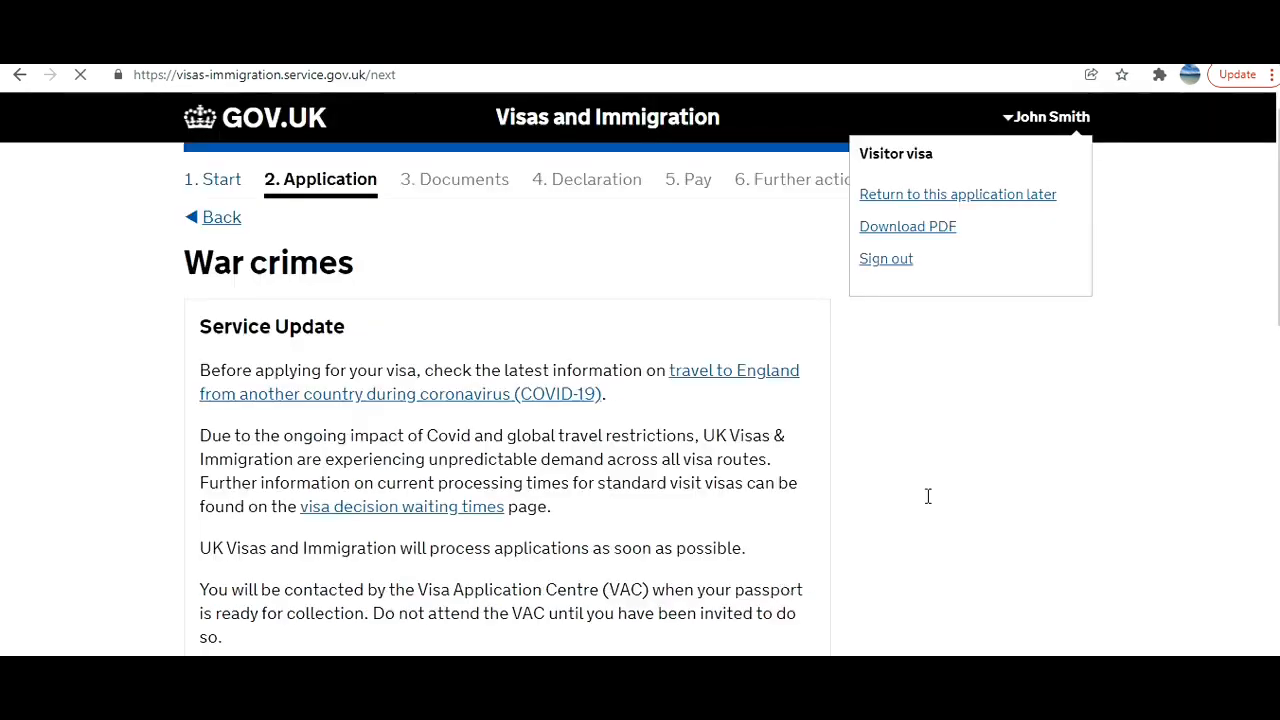
# Answer No to involvement in war crimes, confirm having read the war crimes information and guidance, and save.
pyautogui.scroll(-6, 917, 553)
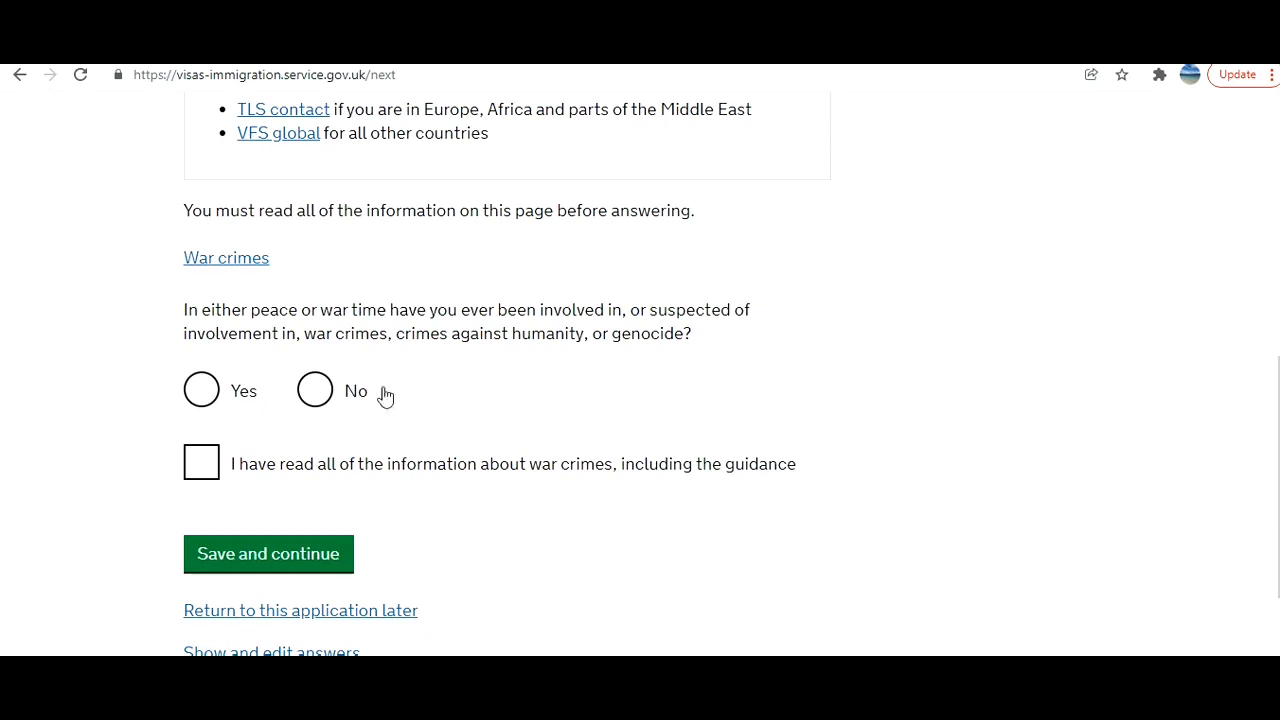
pyautogui.click(318, 394)
pyautogui.click(201, 461)
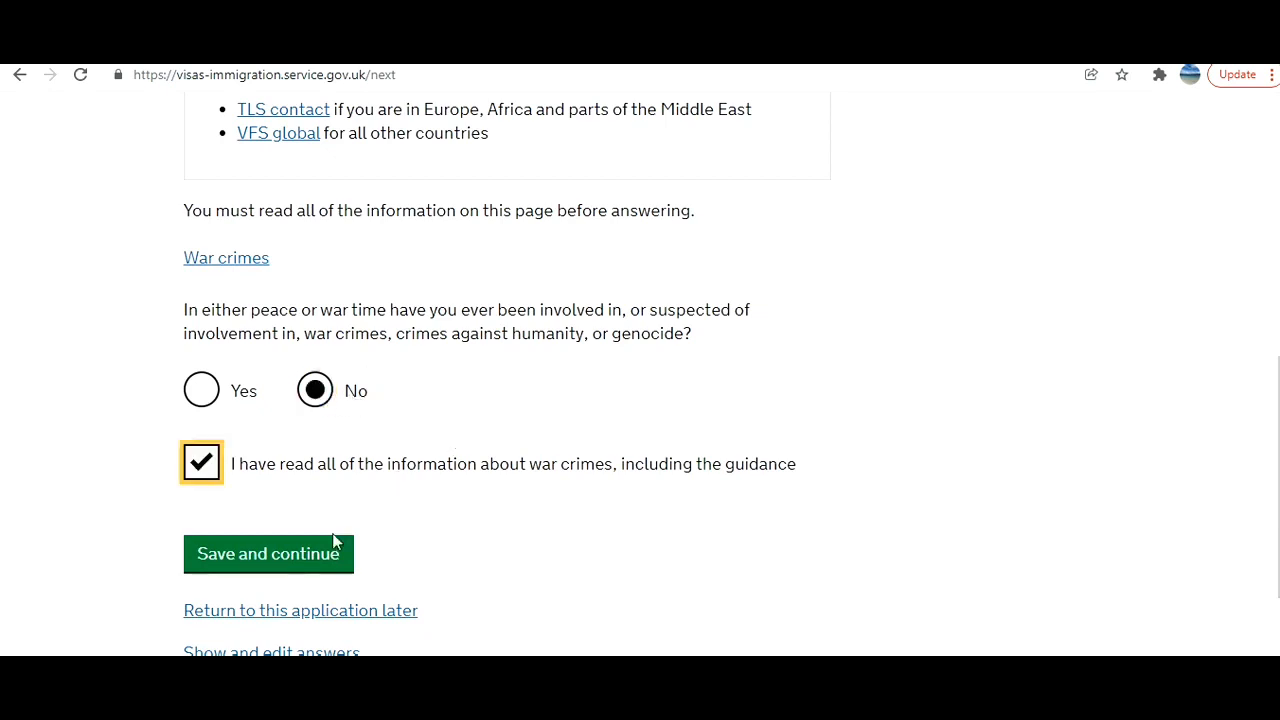
pyautogui.click(286, 566)
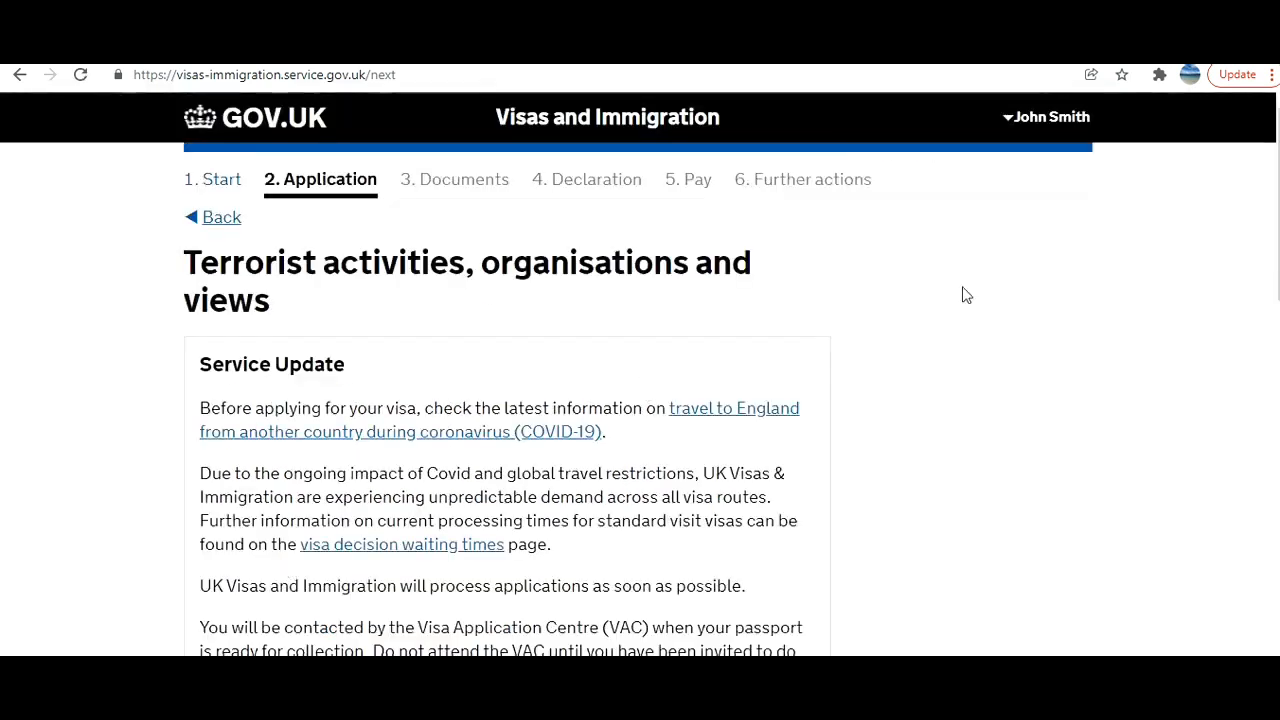
# Answer No to all three questions on terrorist activities, organisations and views, confirm having read the information, and save.
pyautogui.scroll(-1, 963, 294)
pyautogui.scroll(-6, 640, 374)
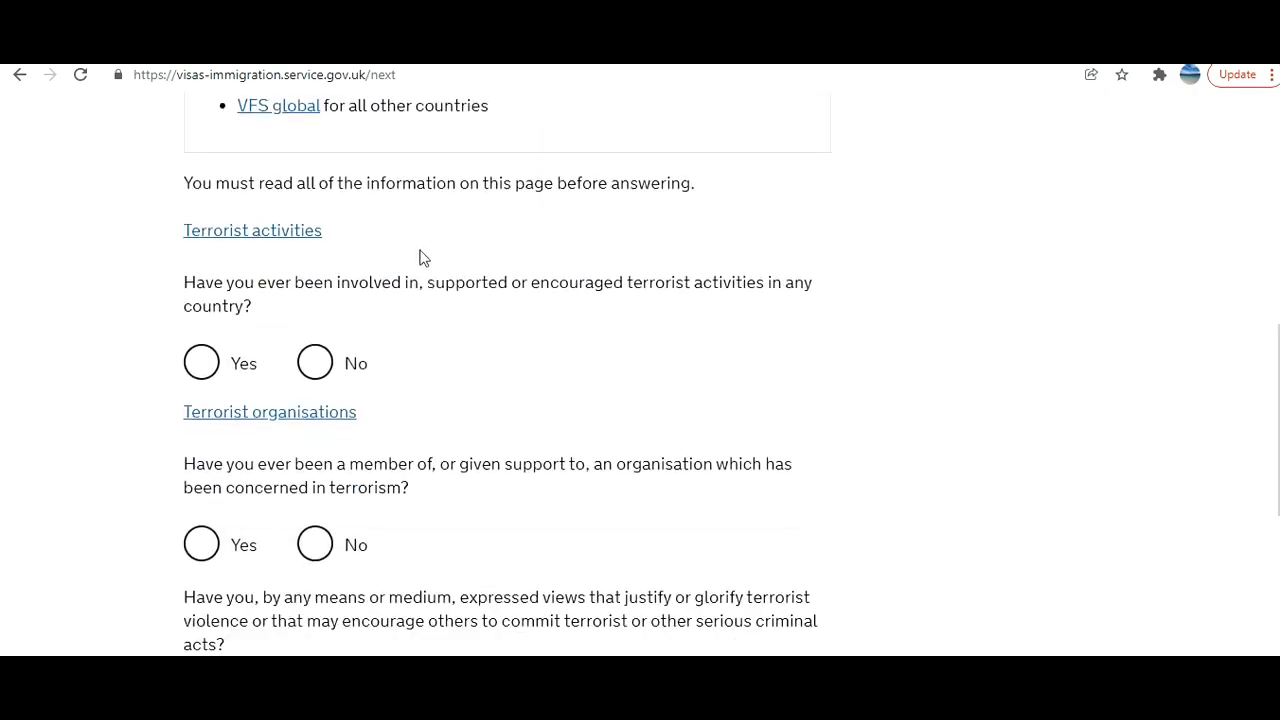
pyautogui.click(315, 363)
pyautogui.click(314, 545)
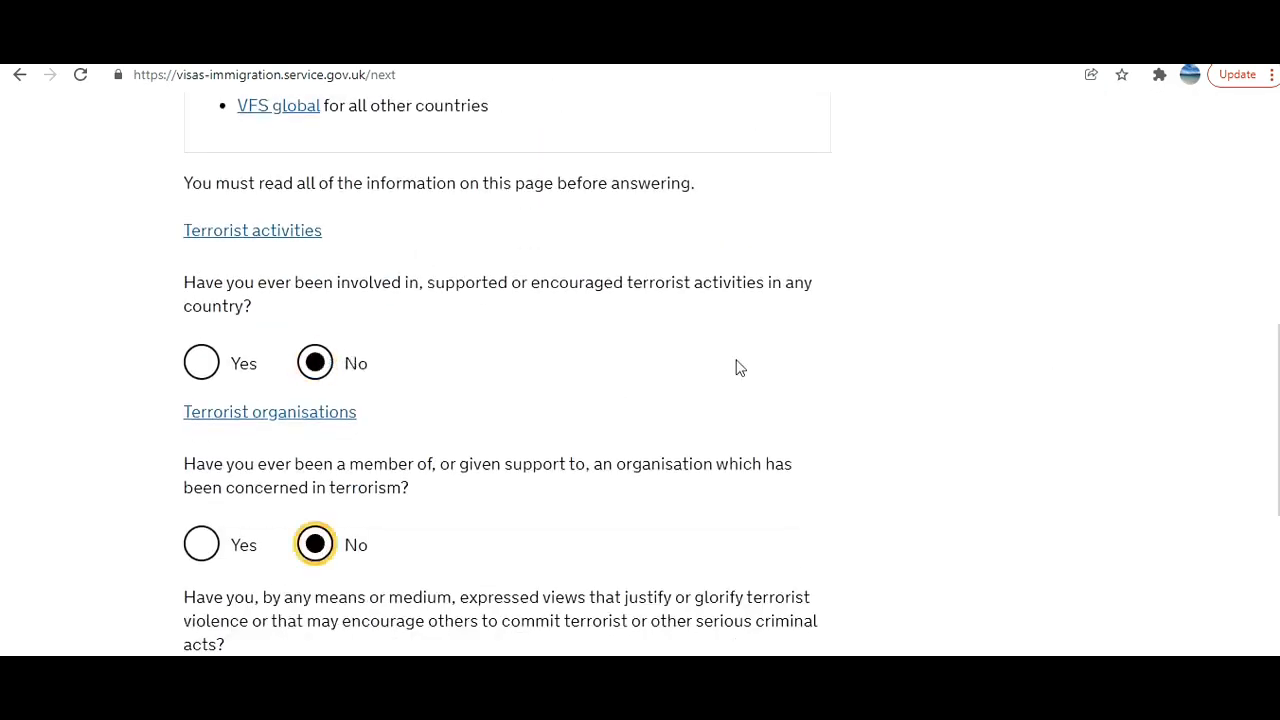
pyautogui.moveTo(1279, 460); pyautogui.dragTo(1279, 581)
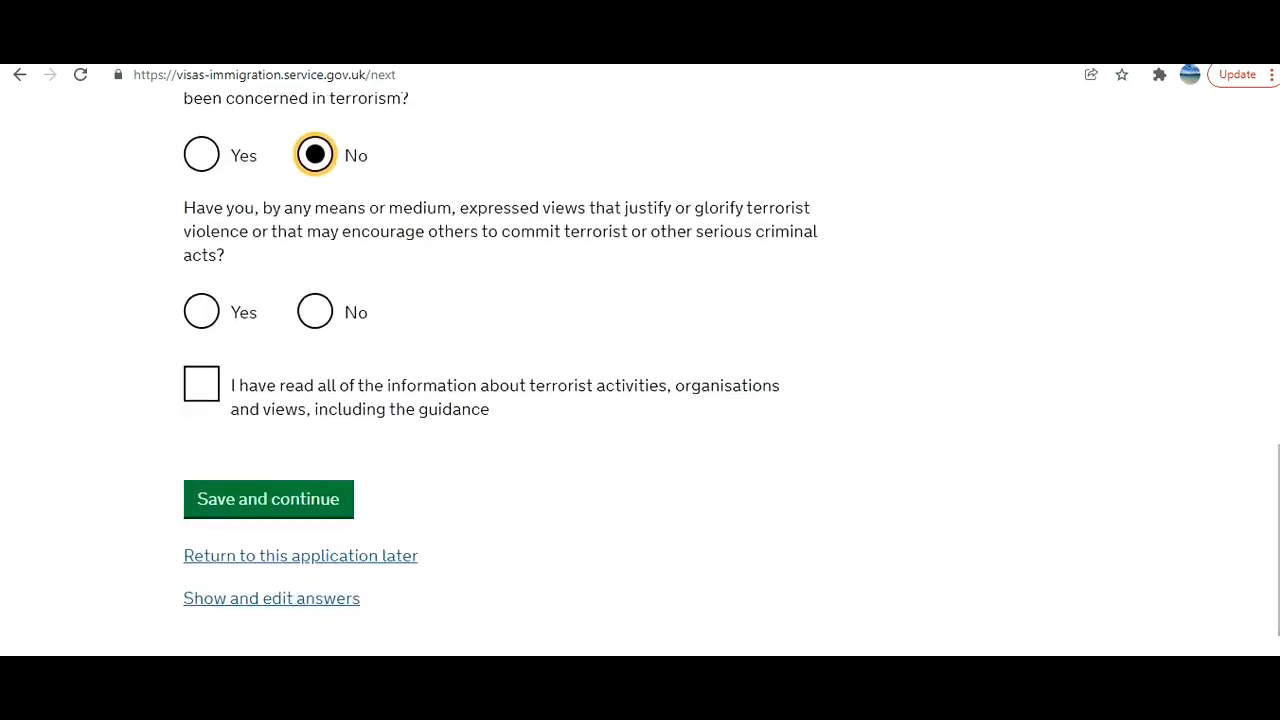
pyautogui.click(314, 312)
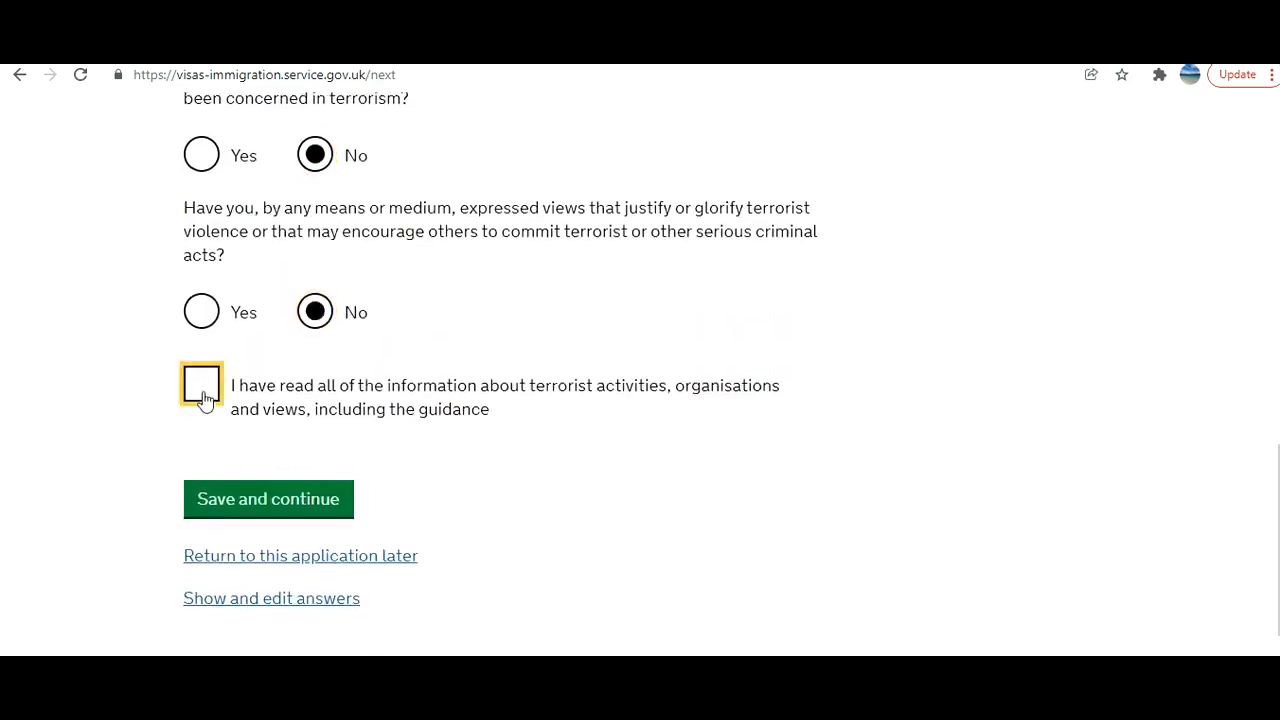
pyautogui.click(197, 390)
pyautogui.click(279, 499)
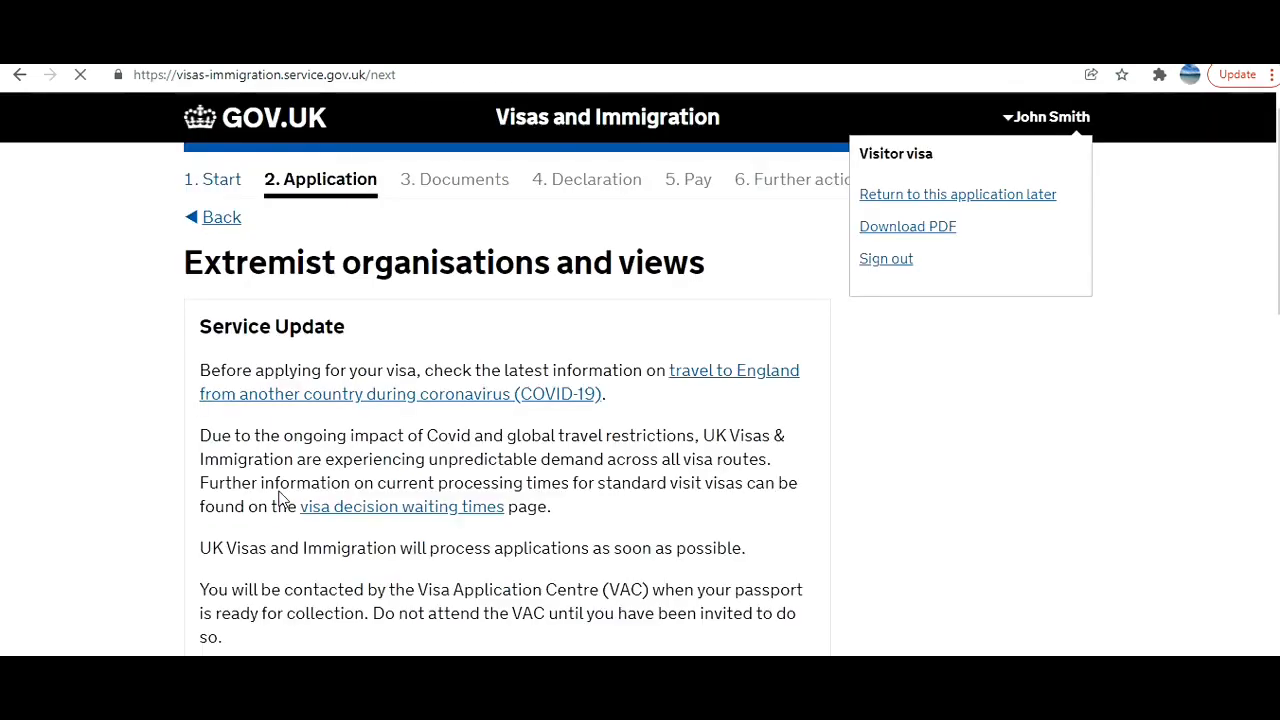
# Answer No to both questions on extremist organisations and views, confirm having read the information and guidance, and save.
pyautogui.scroll(-6, 200, 350)
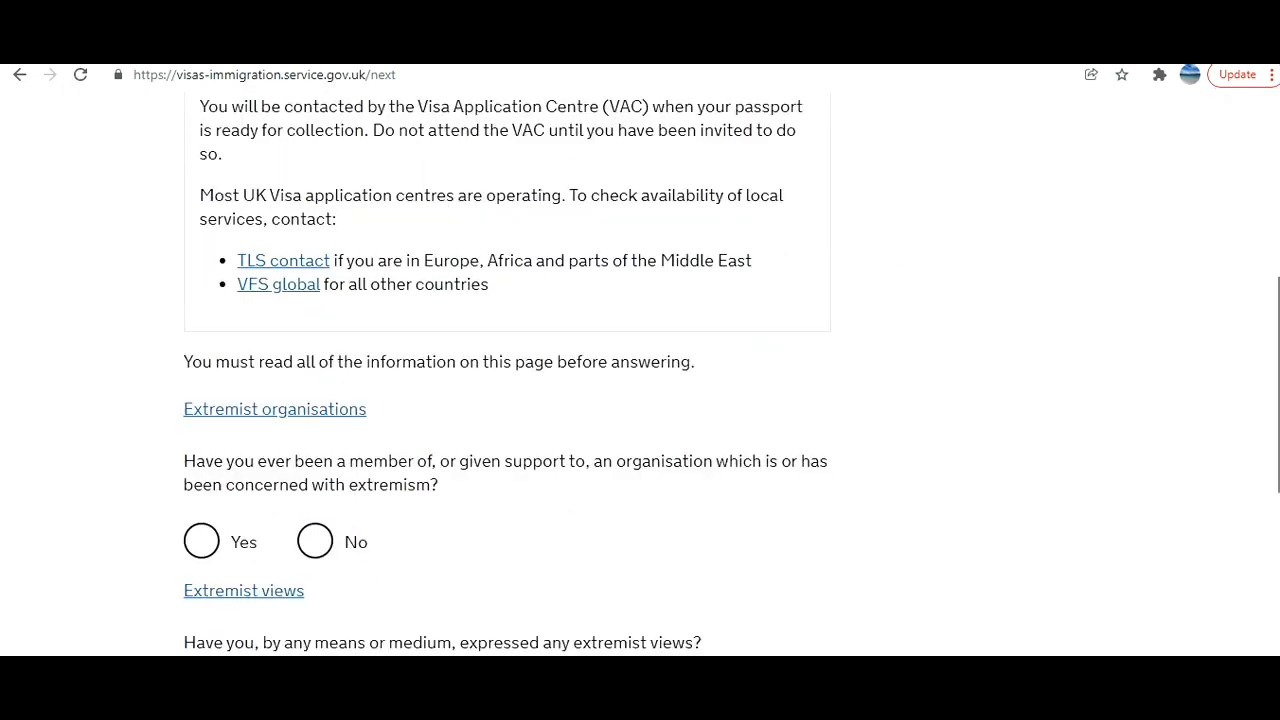
pyautogui.click(314, 350)
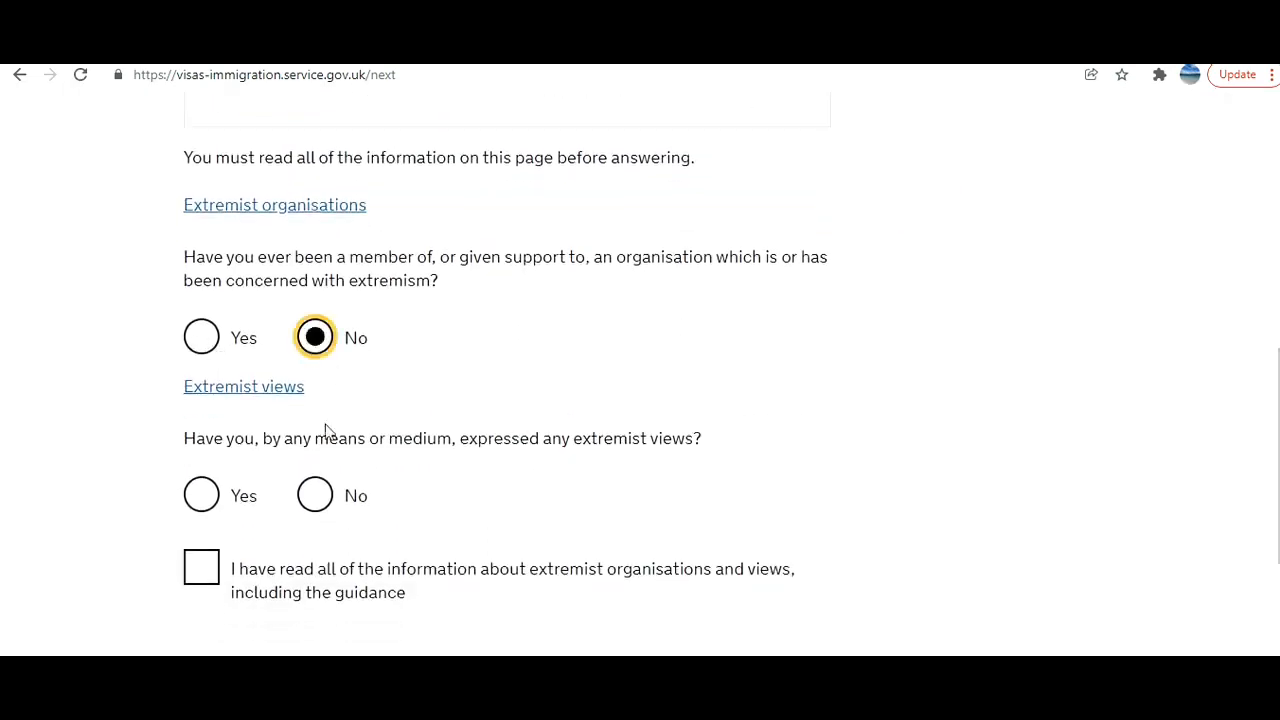
pyautogui.click(314, 493)
pyautogui.click(201, 590)
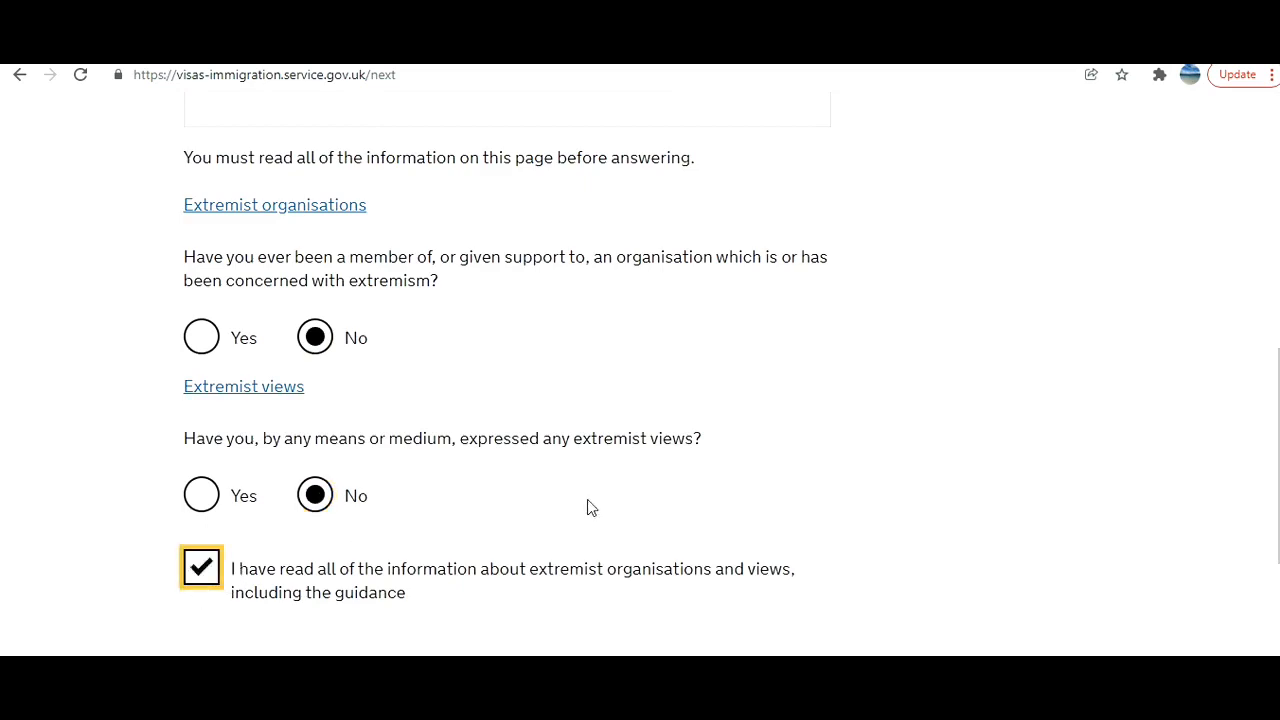
pyautogui.scroll(1, 1276, 497)
pyautogui.scroll(-3, 1276, 497)
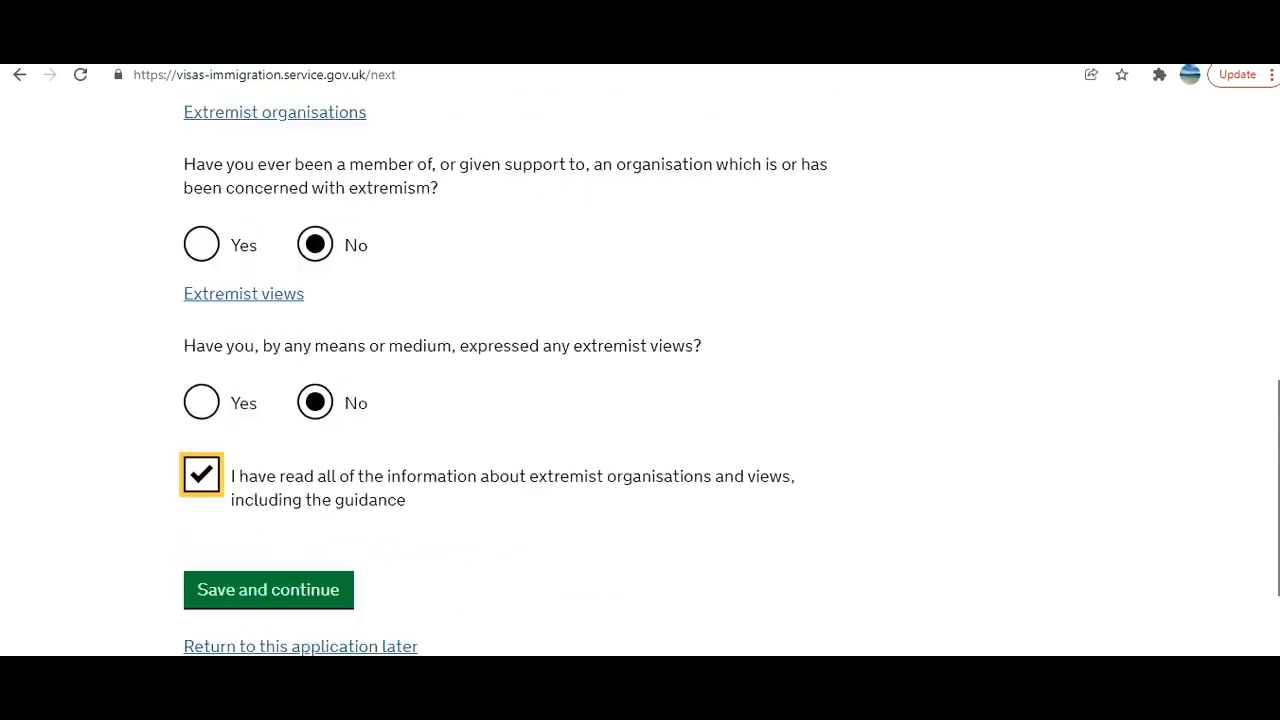
pyautogui.click(277, 498)
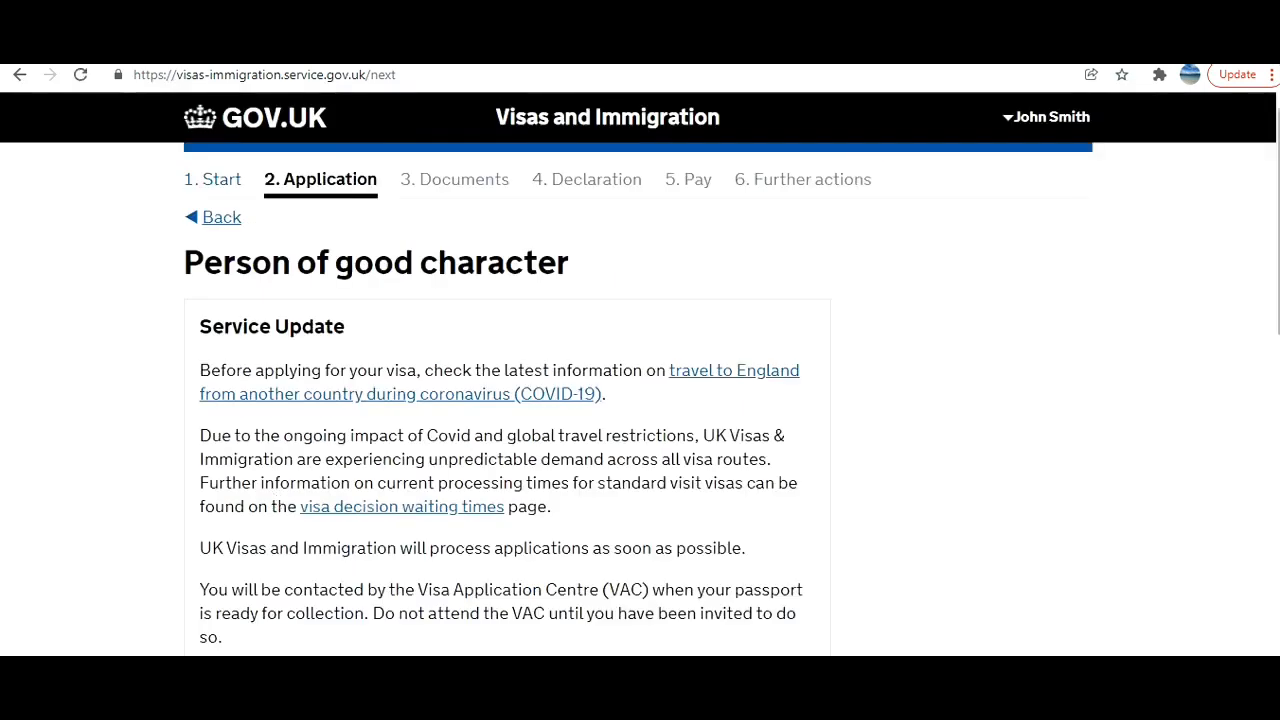
# Answer No to all three person of good character questions, and save.
pyautogui.scroll(-7, 1276, 497)
pyautogui.moveTo(1278, 443); pyautogui.dragTo(1278, 473)
pyautogui.click(316, 263)
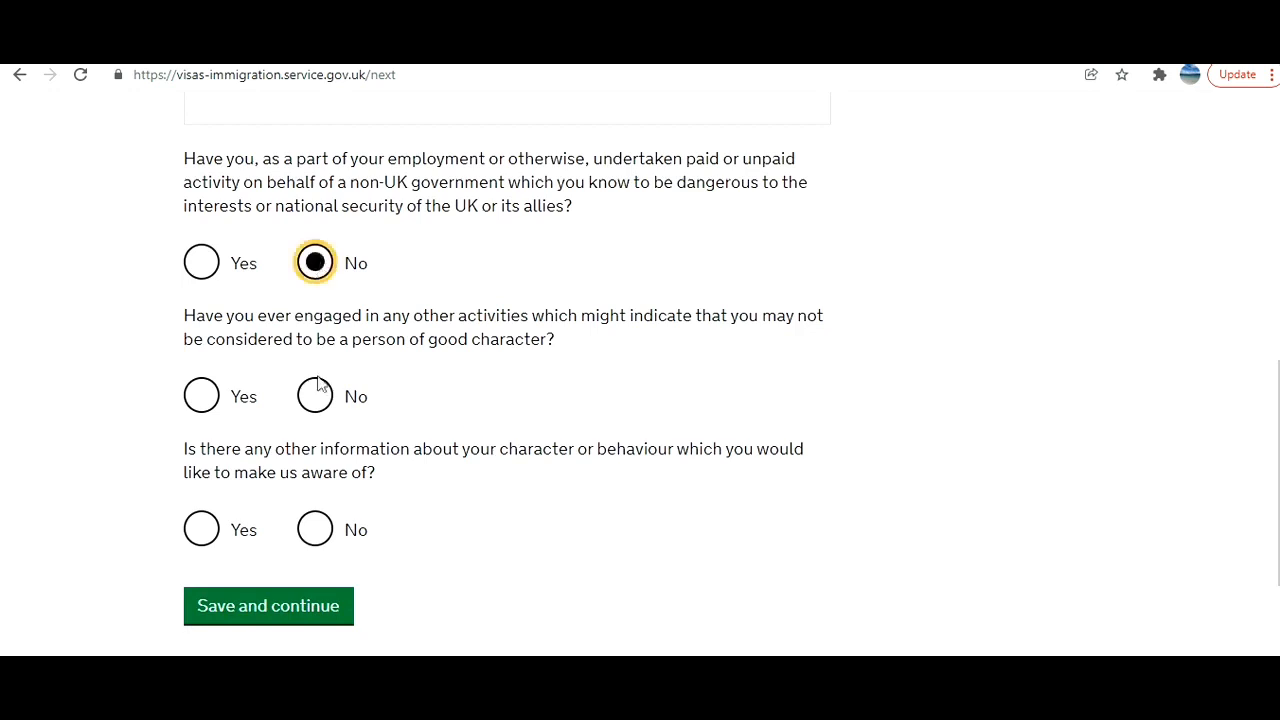
pyautogui.click(315, 396)
pyautogui.click(316, 528)
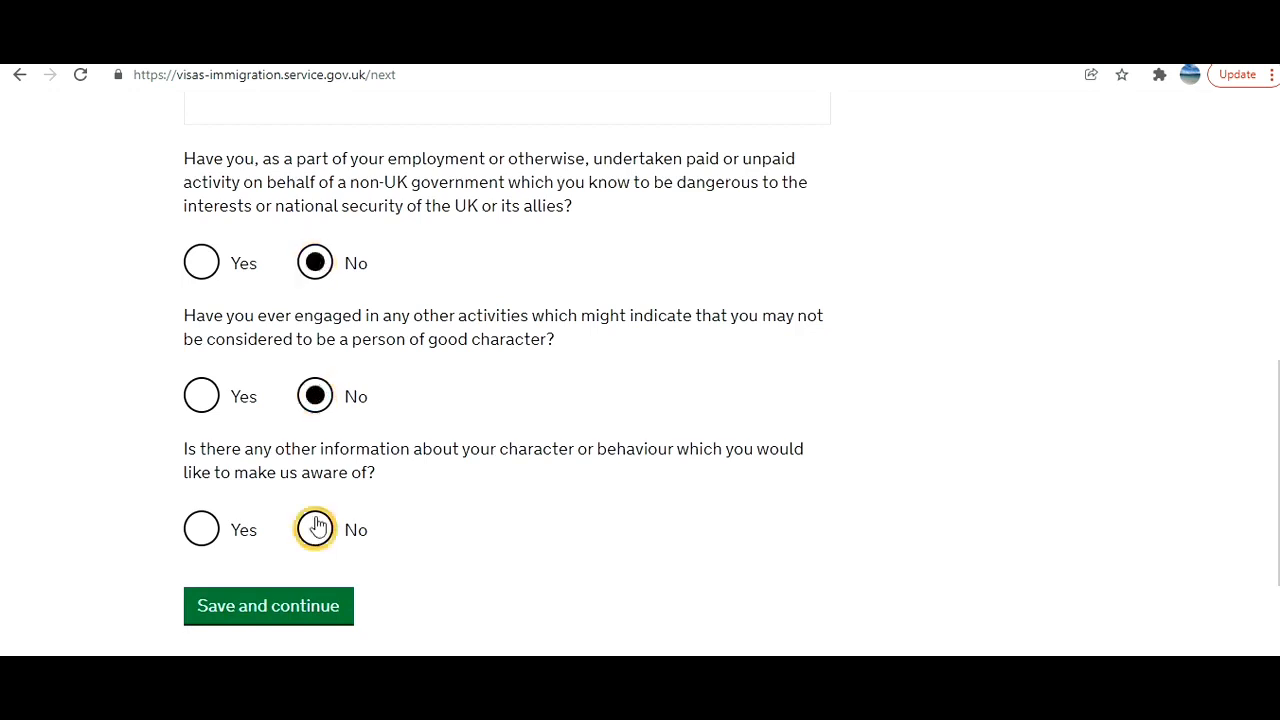
pyautogui.click(278, 612)
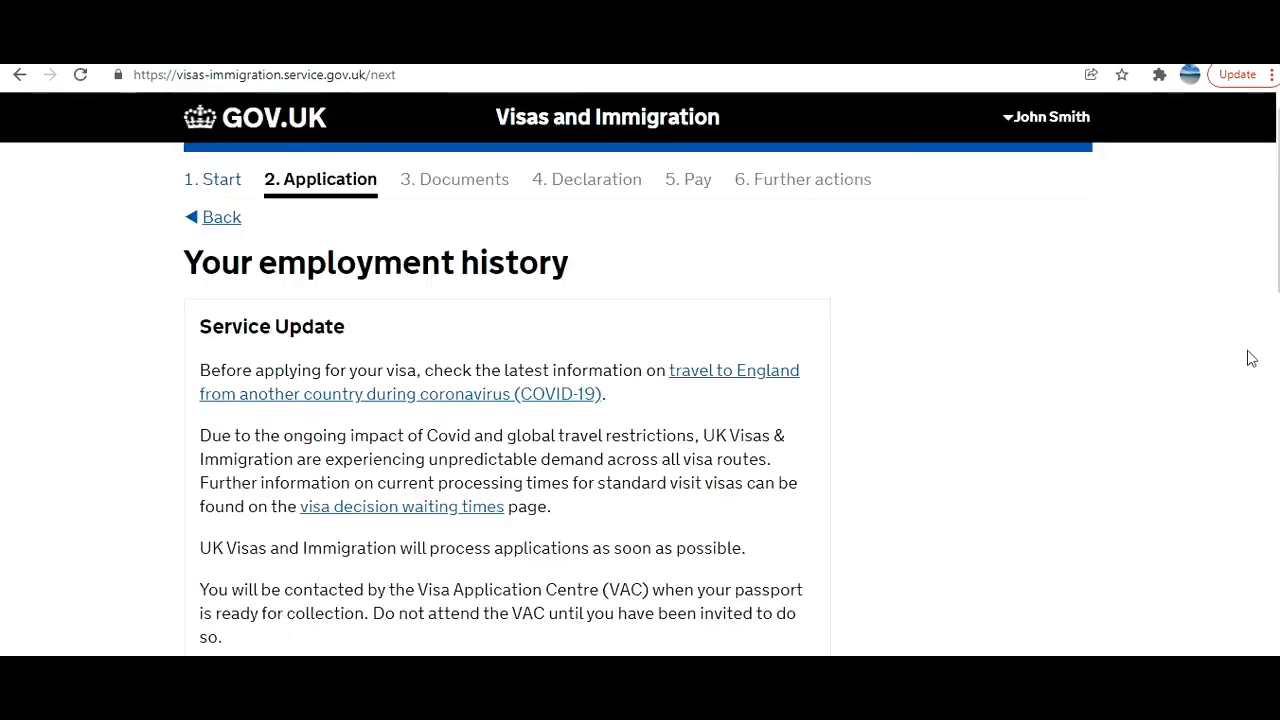
# Declare in the employment history that none of the listed jobs have been worked in, and save.
pyautogui.moveTo(1278, 242); pyautogui.dragTo(1271, 600)
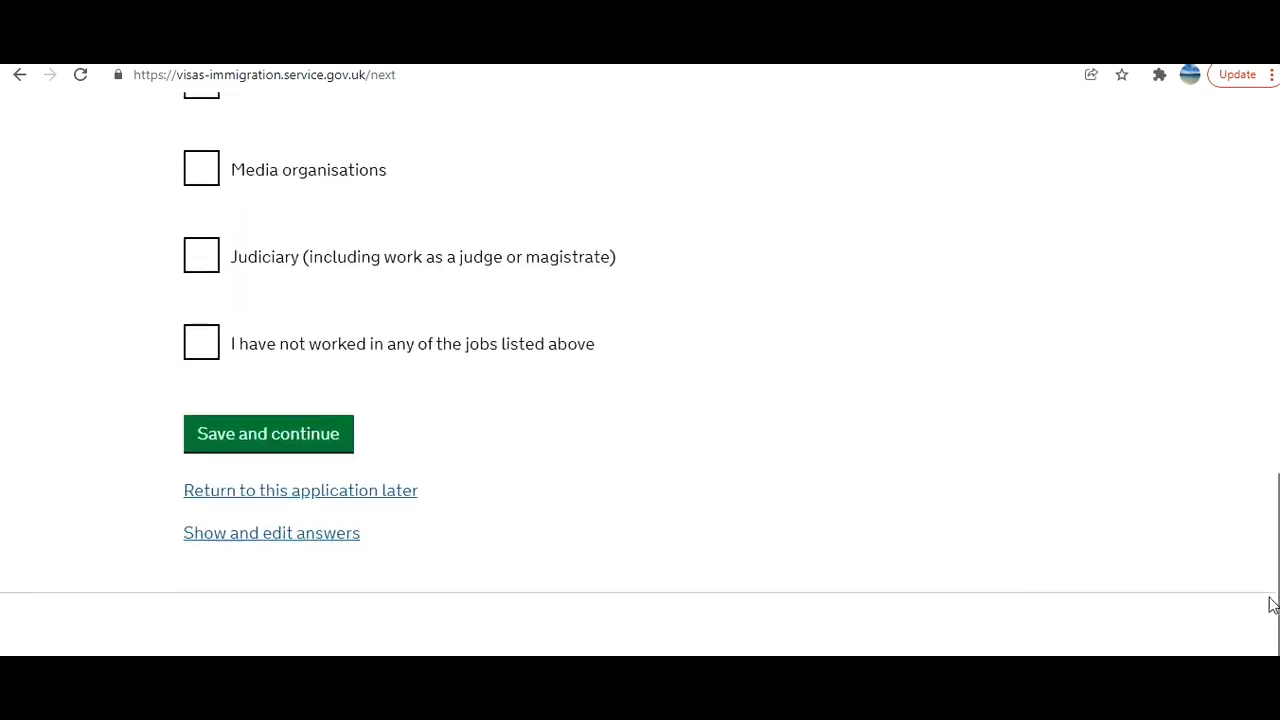
pyautogui.click(207, 347)
pyautogui.click(318, 447)
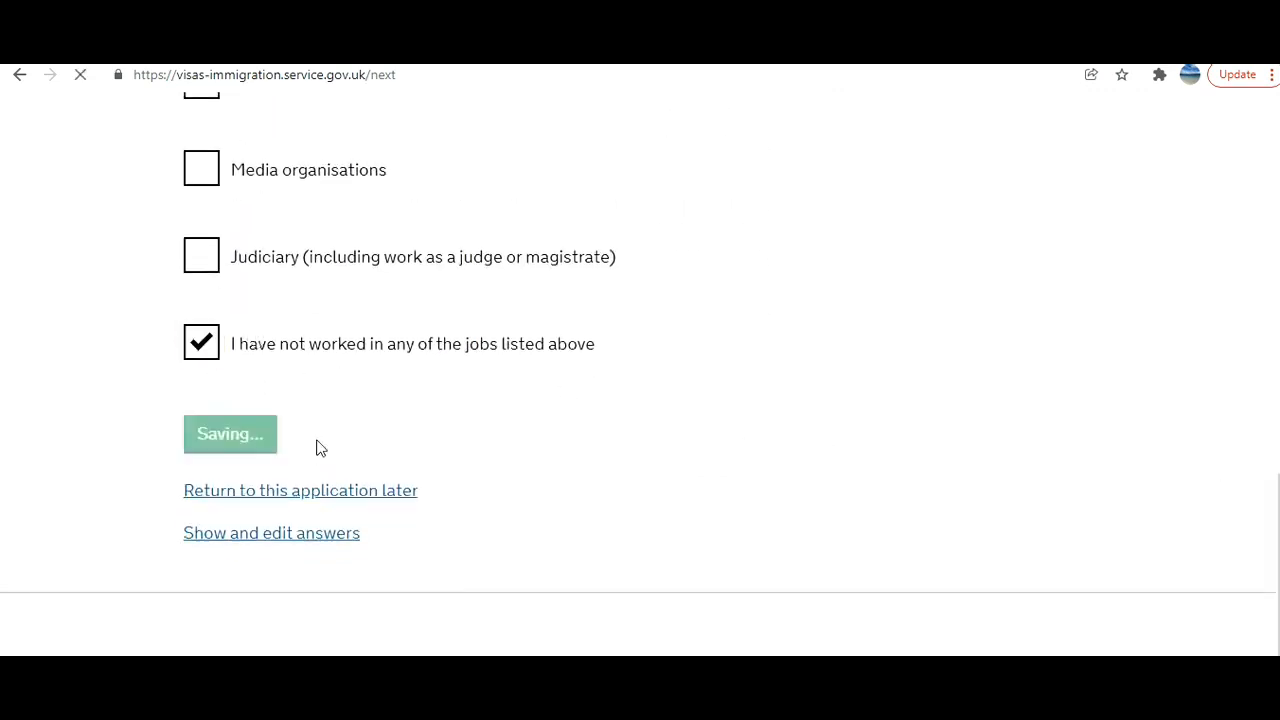
# Review the additional information page, including its optional section for further details about the application.
pyautogui.moveTo(1278, 250); pyautogui.dragTo(1278, 482)
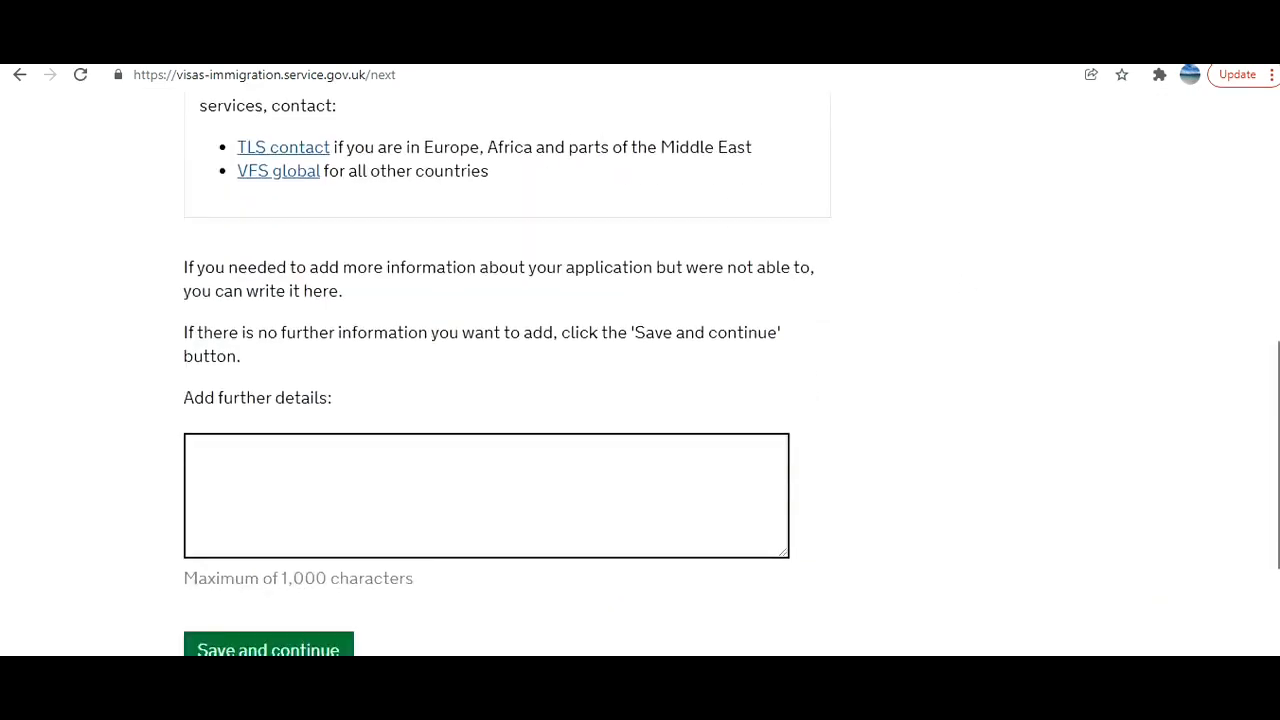
pyautogui.scroll(6, 1206, 251)
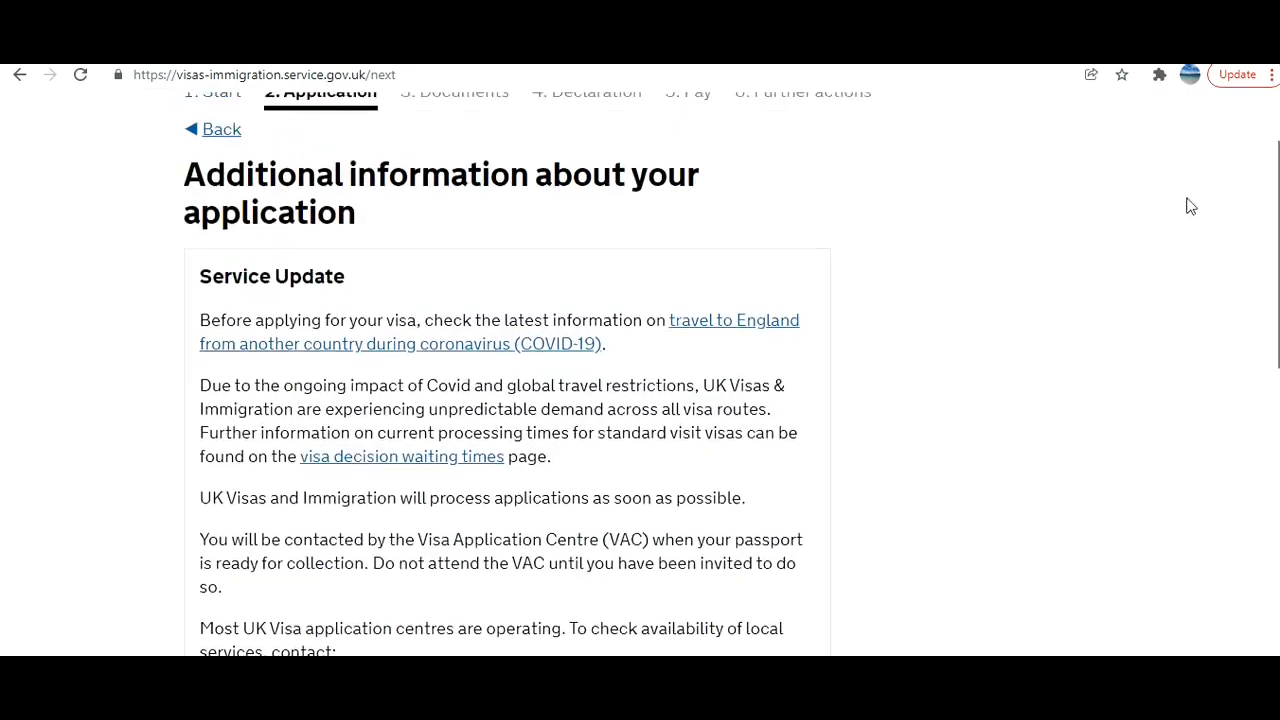
pyautogui.moveTo(1276, 200); pyautogui.dragTo(1274, 448)
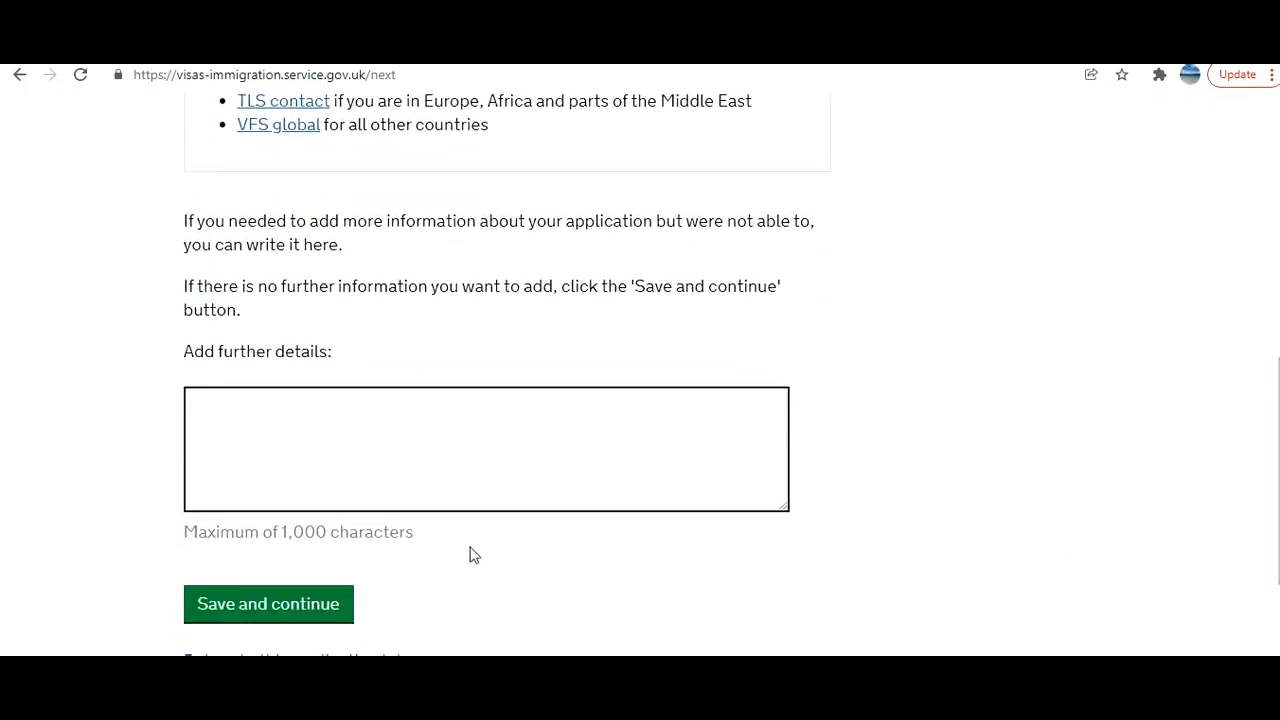